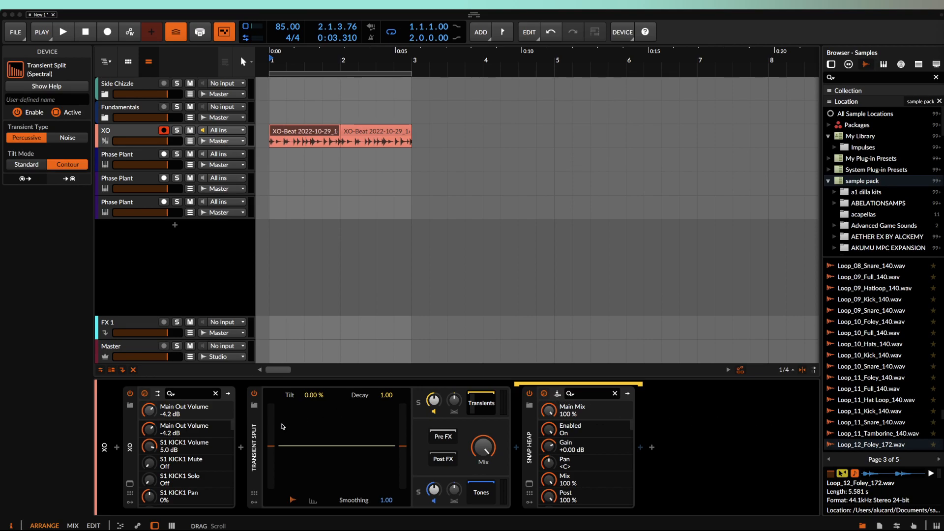
- Bypass Transient Split on the XO track and select the XO-Beat clip
left_click(259, 424)
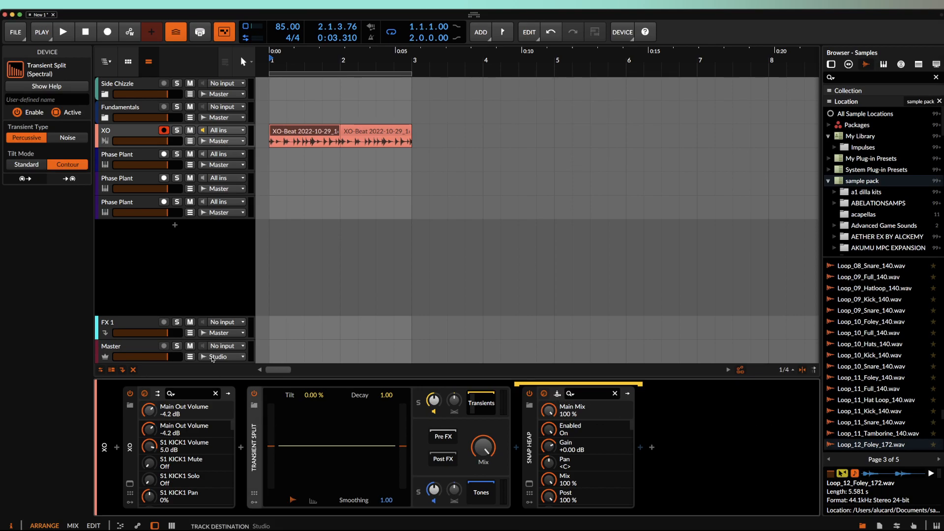
left_click(254, 393)
left_click(297, 133)
scroll(296, 134, "up", 3)
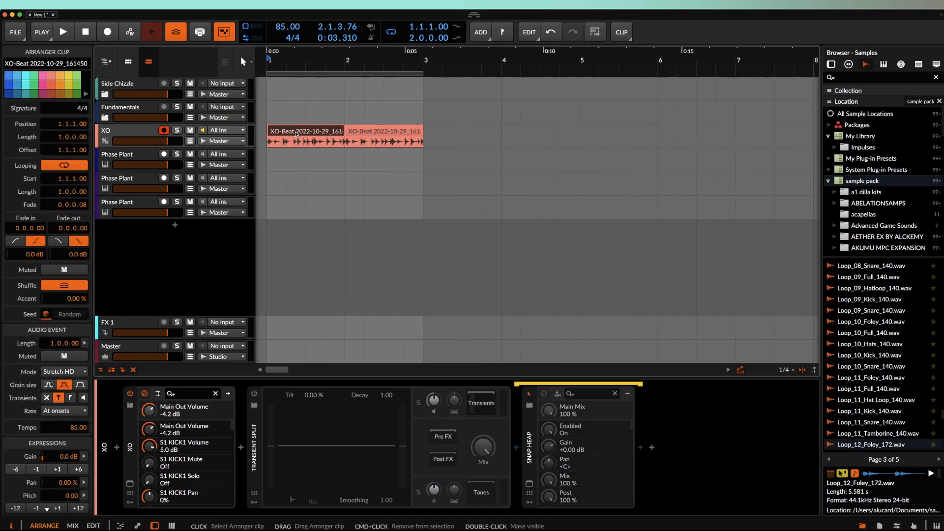
scroll(297, 133, "down", 1)
- Play the beat, then re-enable Transient Split and bypass Snap Heap
key("space")
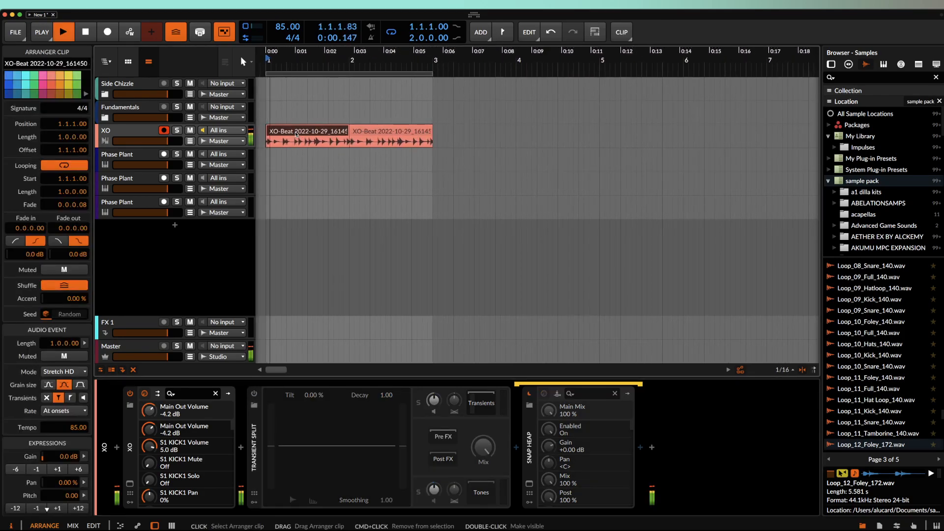
scroll(301, 132, "down", 1)
scroll(302, 131, "up", 1)
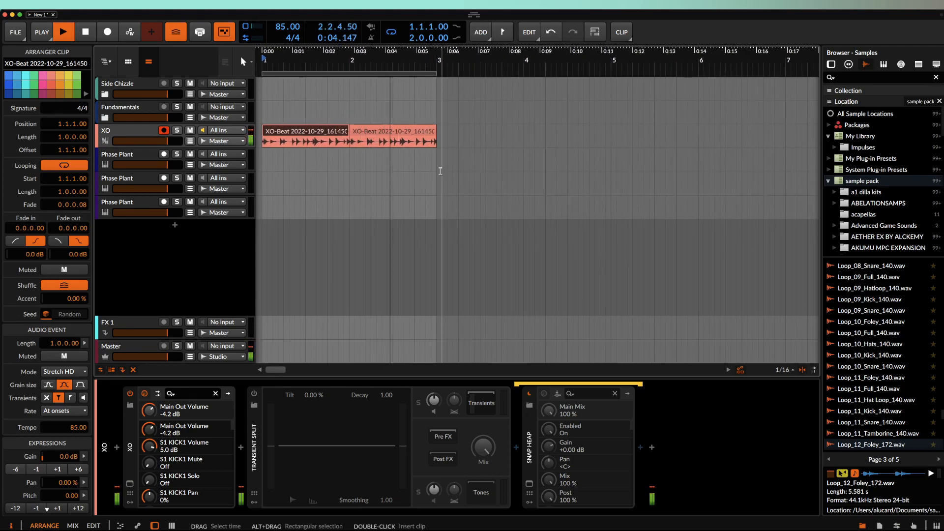
key("space")
left_click(253, 394)
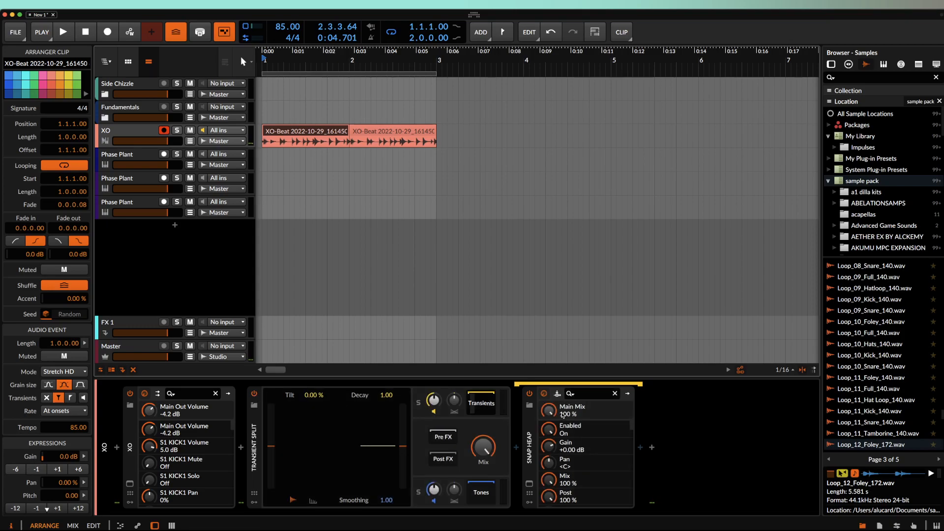
left_click(528, 394)
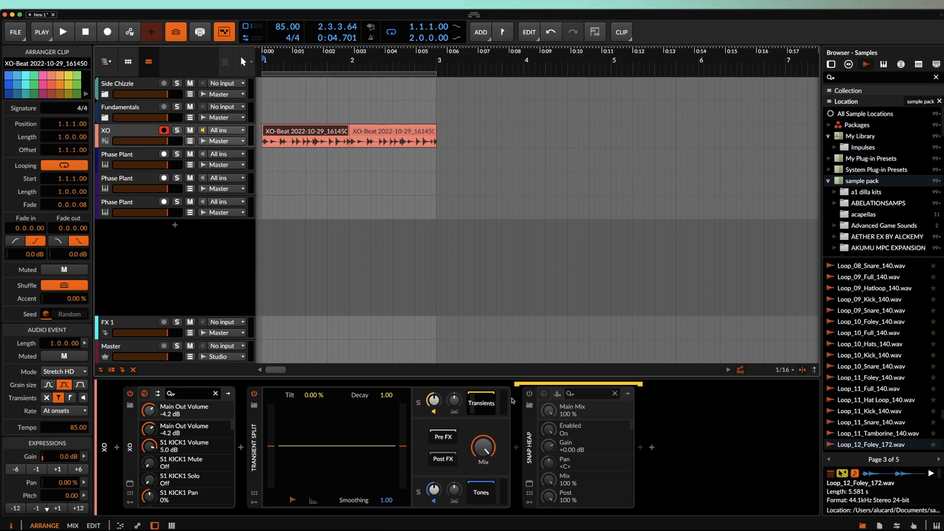
- Turn Snap Heap back on, glance at its plugin window, and audition the beat
left_click(530, 394)
left_click(529, 482)
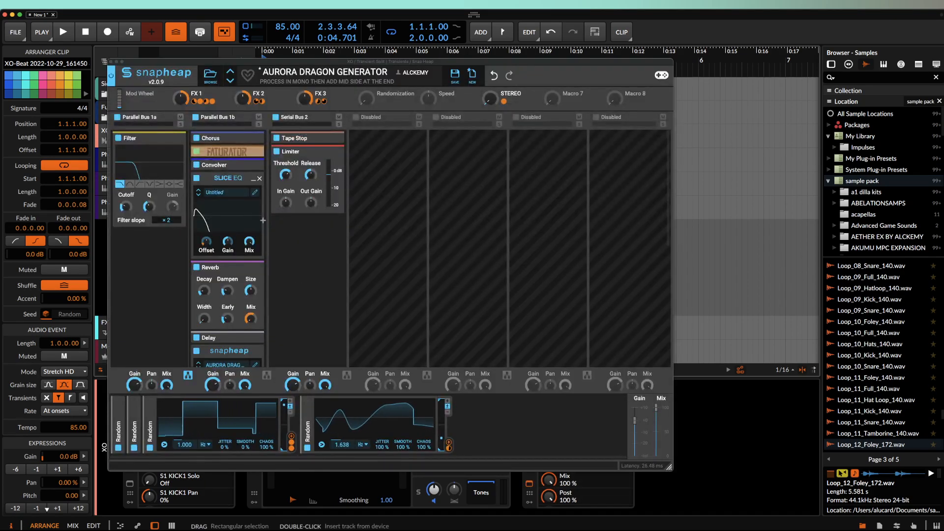
left_click(112, 62)
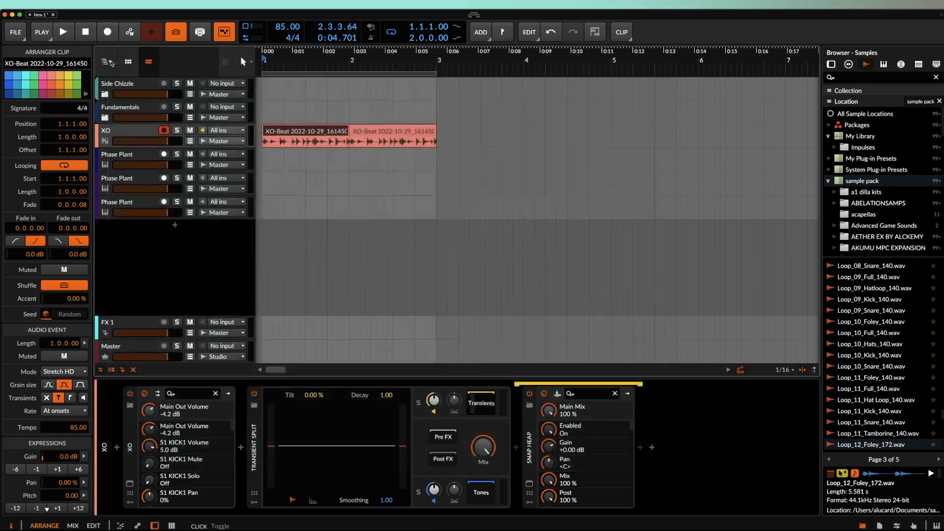
key("space")
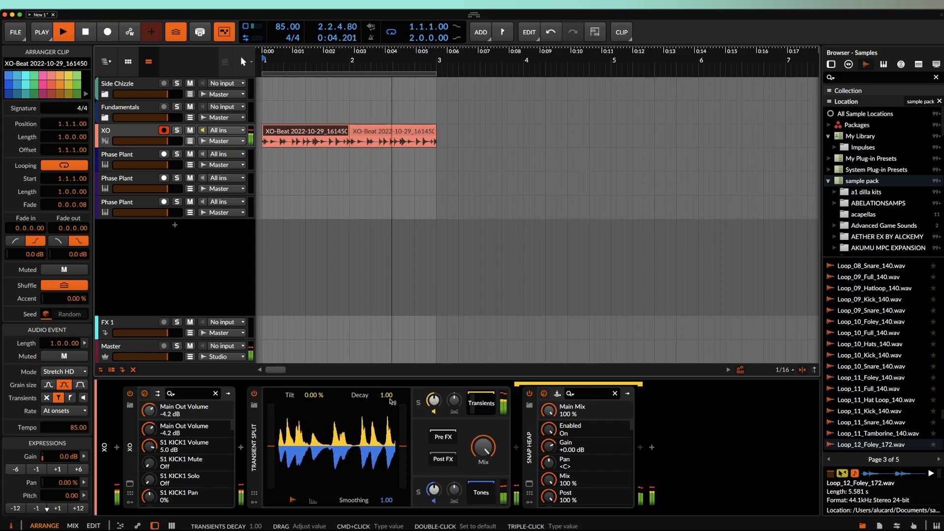
key("space")
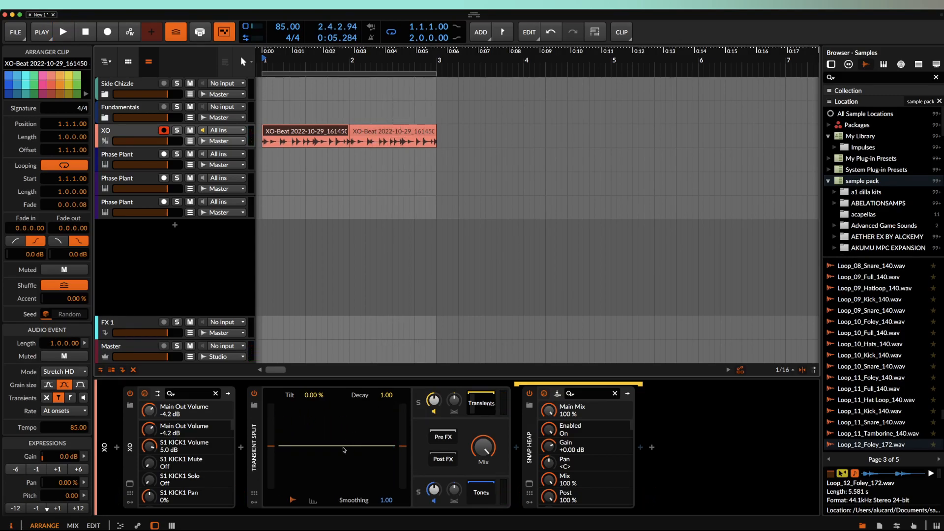
- Set Transient Split's Analysis Bias to about 76.7 % while the beat plays
left_click_drag(270, 445, 271, 404)
key("space")
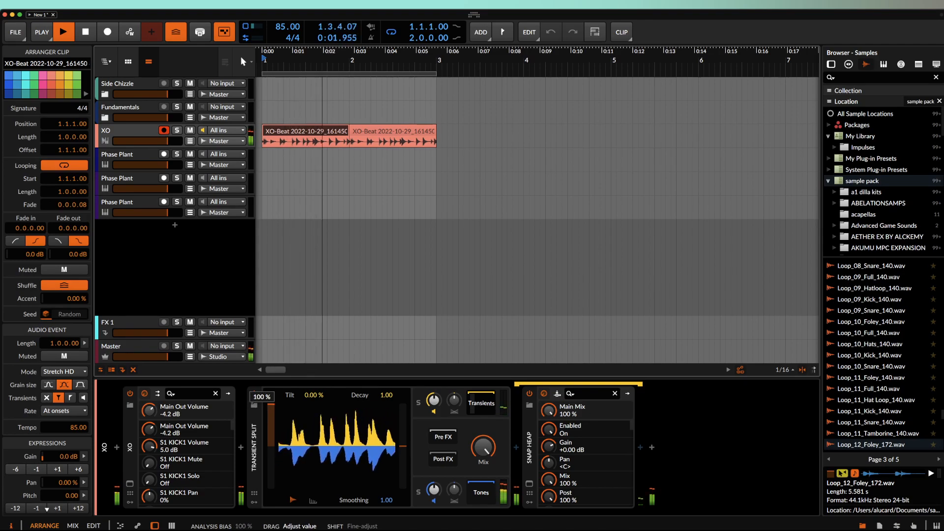
left_click_drag(402, 450, 411, 433)
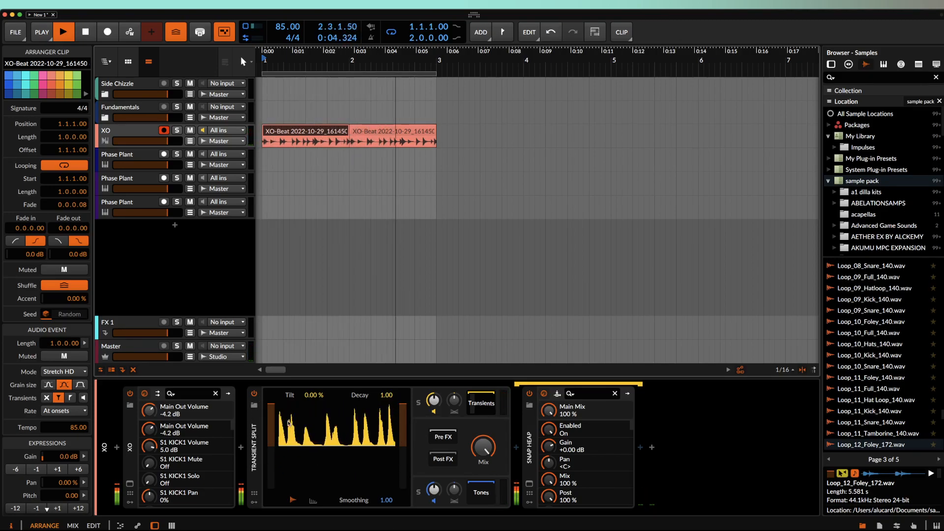
left_click(272, 408)
mouse_move(272, 408)
left_mouse_down()
mouse_move(288, 483)
mouse_move(403, 412)
mouse_move(402, 445)
left_mouse_up()
key("space")
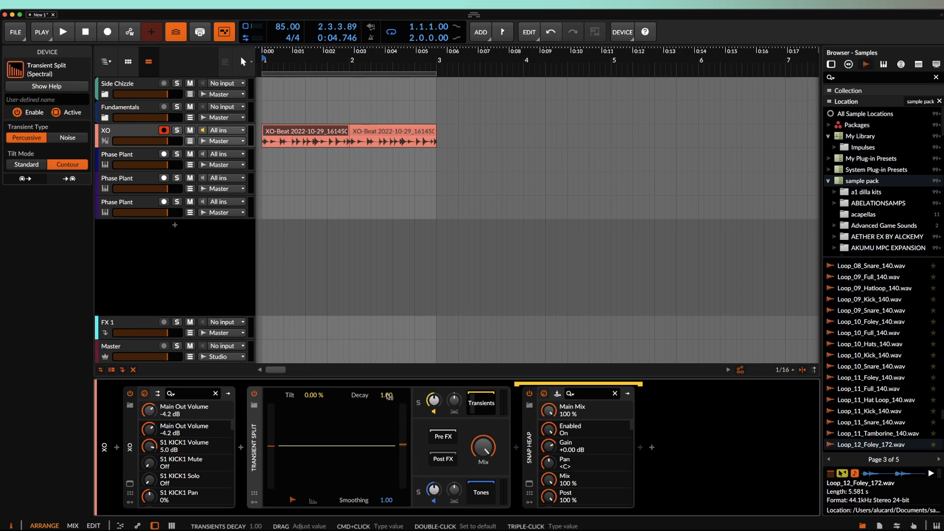
- Sweep Transient Split's Decay to 125 and back to 1.00, then set Smoothing to 64.00
left_click_drag(387, 394, 389, 397)
left_click_drag(389, 397, 389, 354)
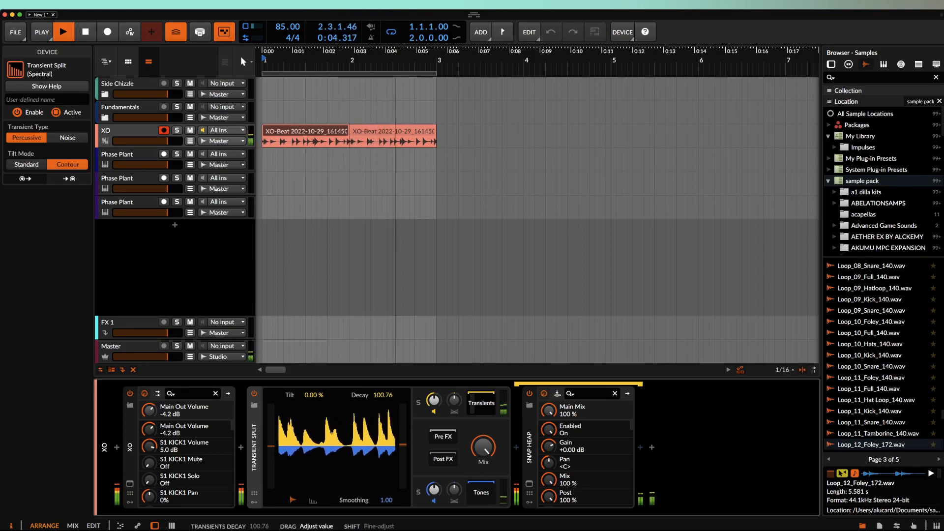
mouse_move(386, 398)
left_mouse_down()
mouse_move(387, 418)
mouse_move(386, 398)
left_mouse_up()
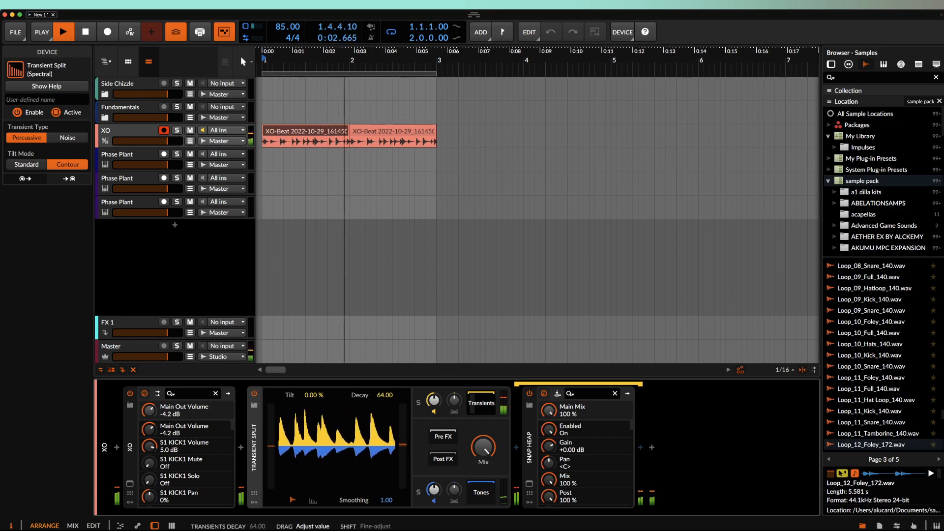
left_click_drag(386, 398, 387, 429)
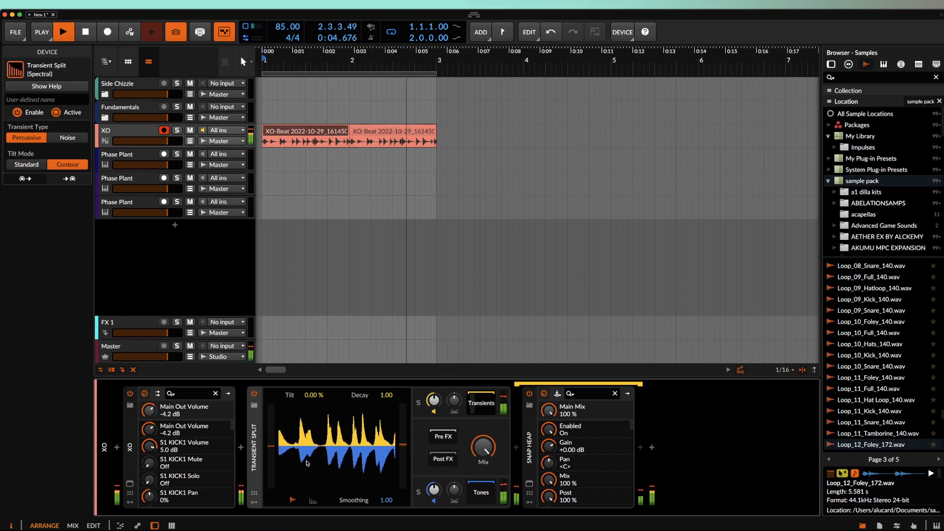
mouse_move(388, 502)
left_mouse_down()
mouse_move(388, 485)
mouse_move(388, 501)
left_mouse_up()
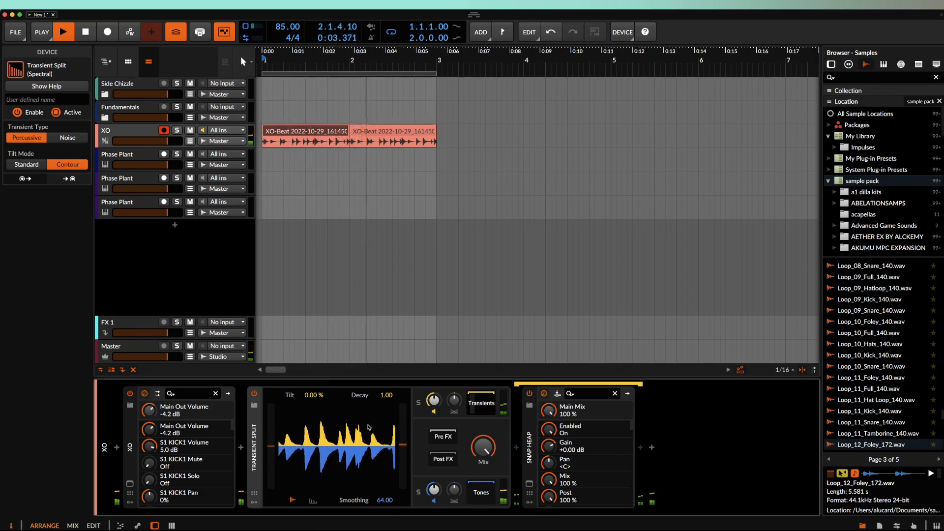
key("space")
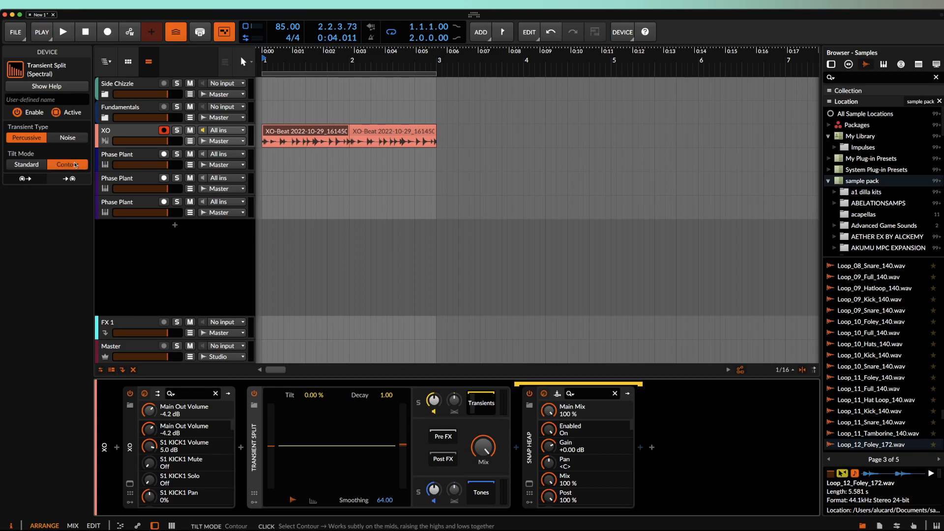
left_click(41, 166)
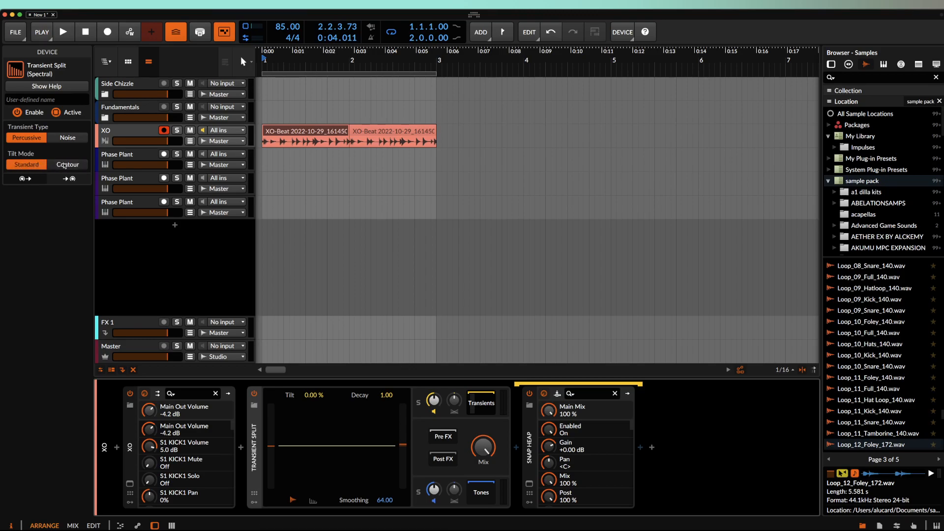
left_click(64, 165)
left_click(47, 86)
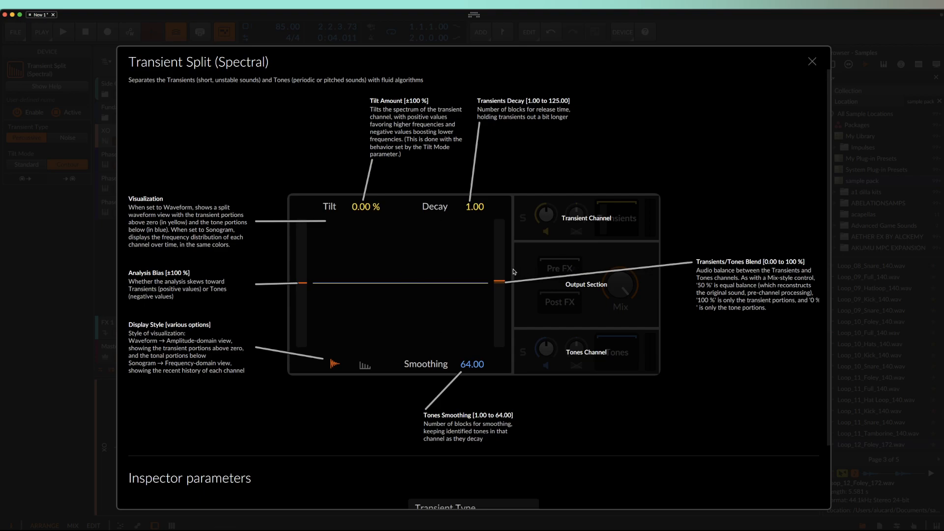
scroll(514, 267, "down", 3)
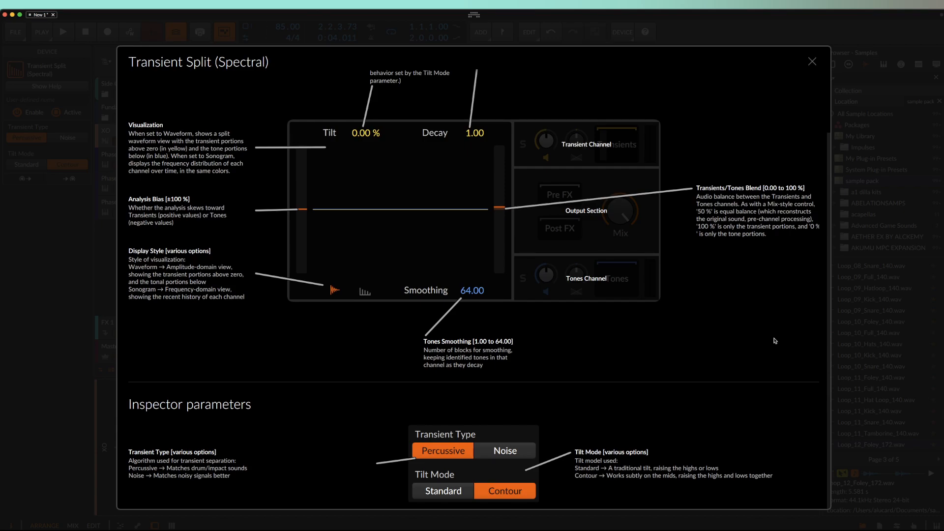
left_click(812, 61)
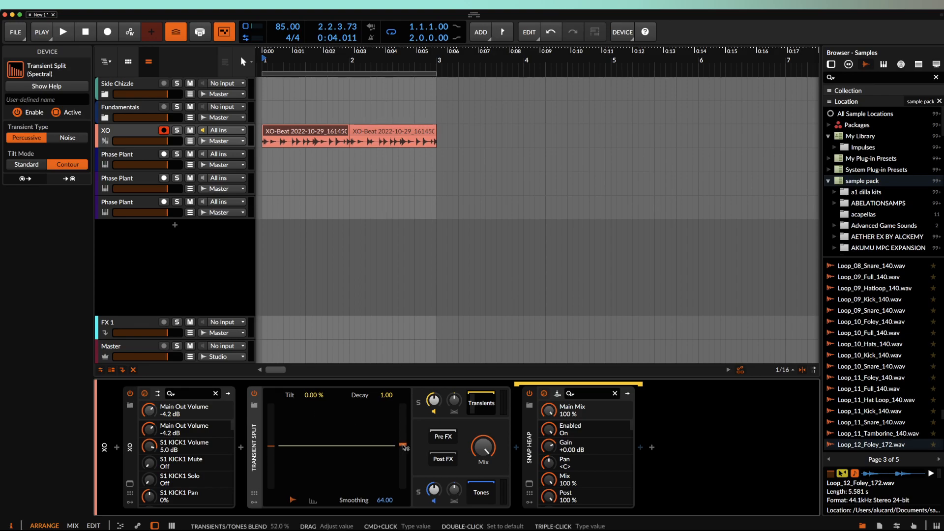
- Set the transients/tones blend to 49.7 % and switch Transient Split to the sonogram display
left_click_drag(404, 445, 405, 448)
left_click_drag(404, 447, 405, 448)
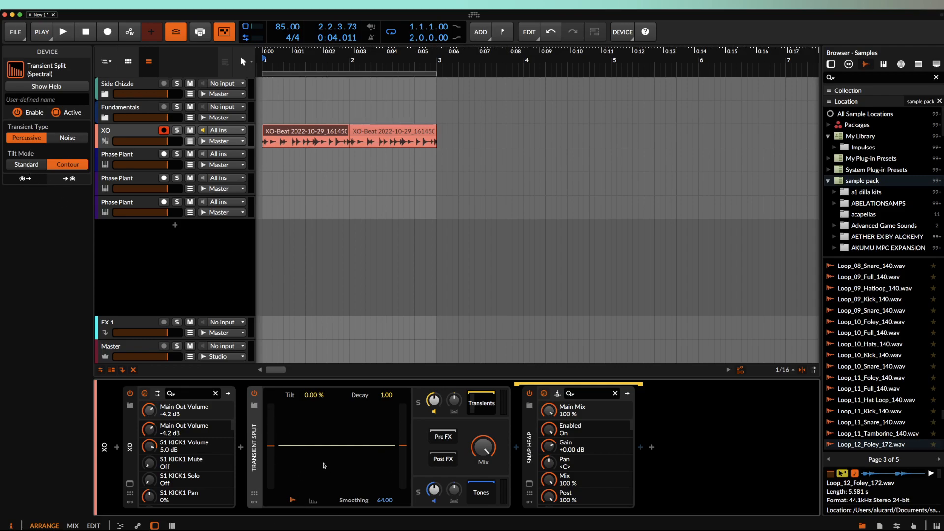
left_click(313, 501)
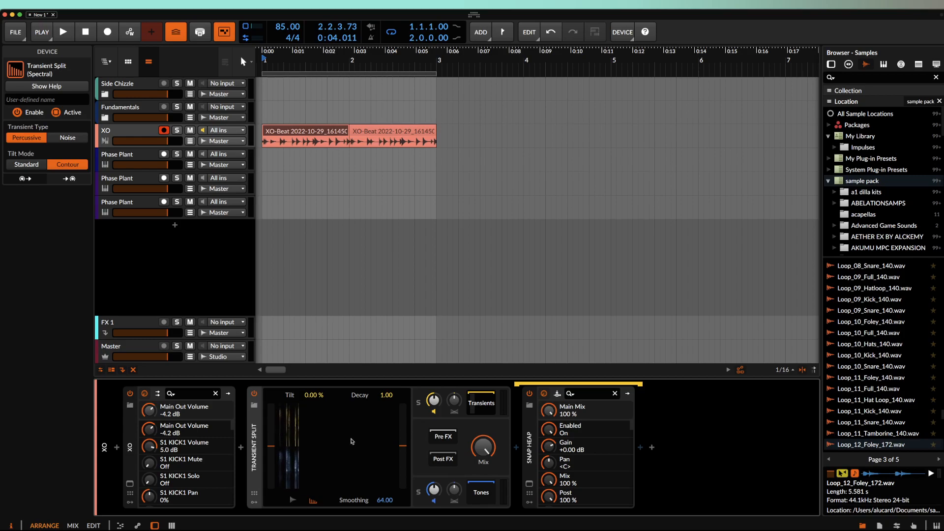
- Set Analysis Bias to 19.3 % and select the first Phase Plant track
left_click_drag(271, 446, 271, 404)
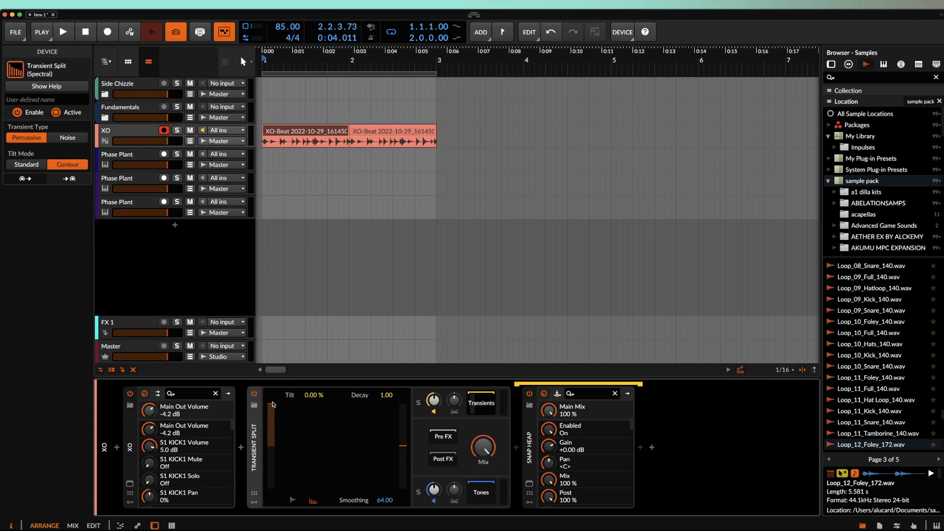
left_click_drag(272, 407, 272, 446)
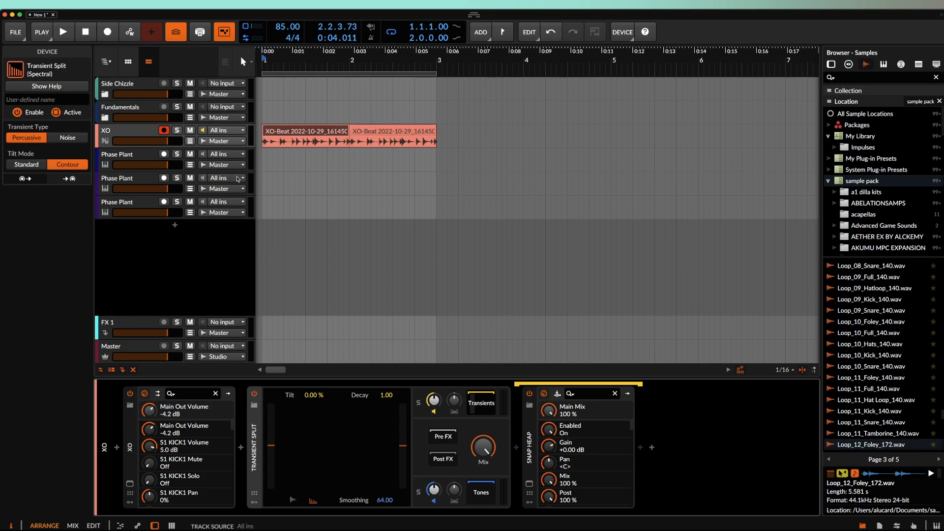
left_click(137, 143)
left_click(139, 159)
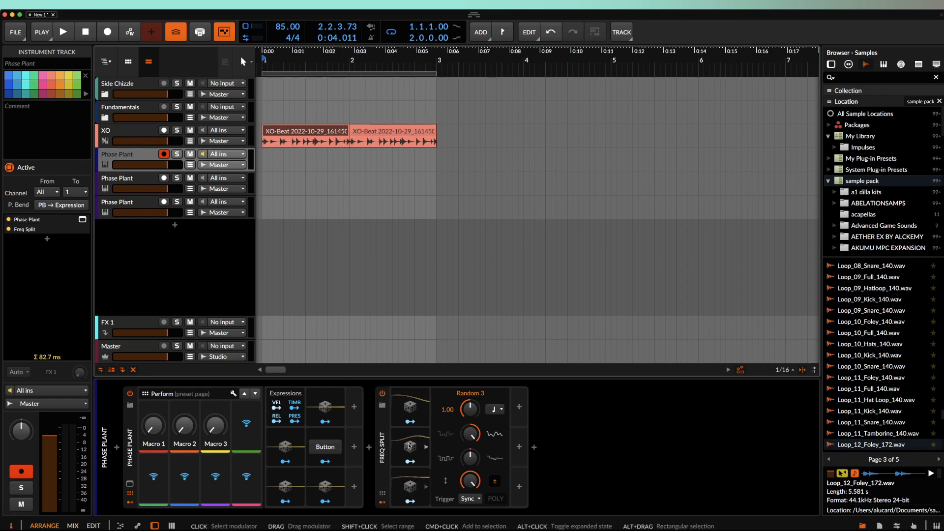
- Expand Freq Split on the Phase Plant track and toggle it off and back on
left_click(386, 418)
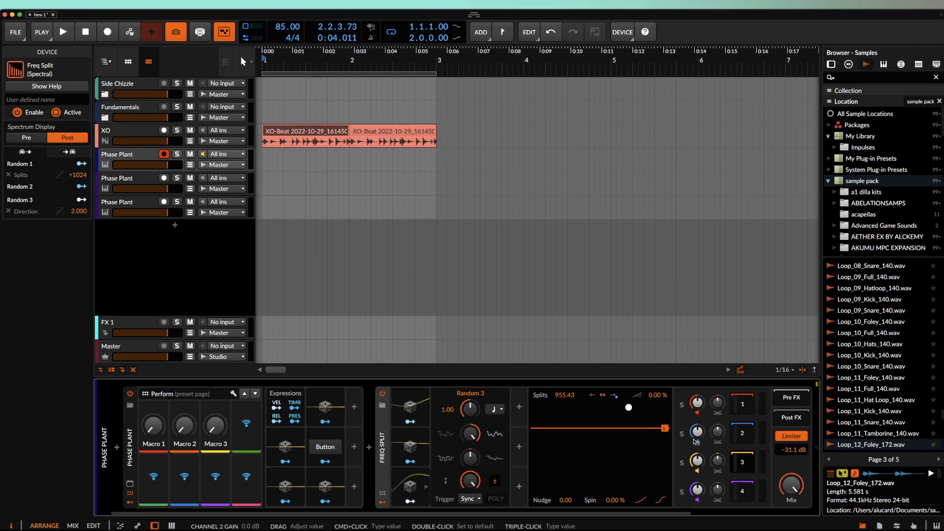
scroll(697, 442, "right", 2)
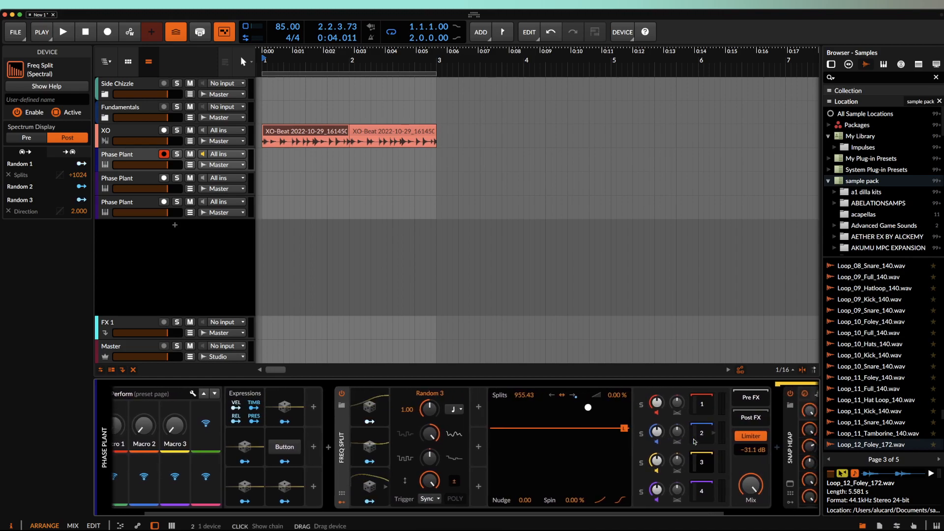
left_click(334, 394)
scroll(282, 472, "left", 2)
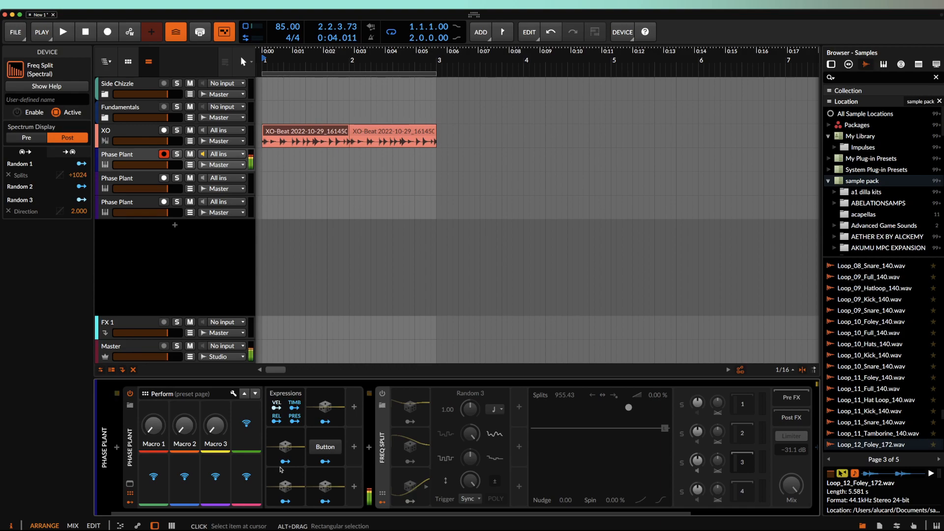
left_click(383, 393)
- Deactivate Freq Split's three Random modulators with Alt+A and reset Splits to 1024.00
left_click(396, 402)
left_click(406, 477, "shift")
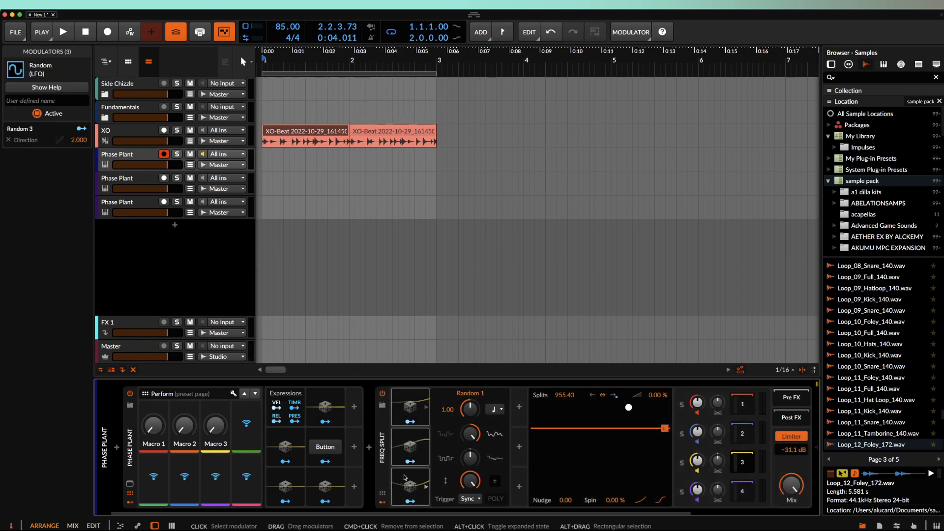
key("alt+a")
scroll(613, 411, "right", 2)
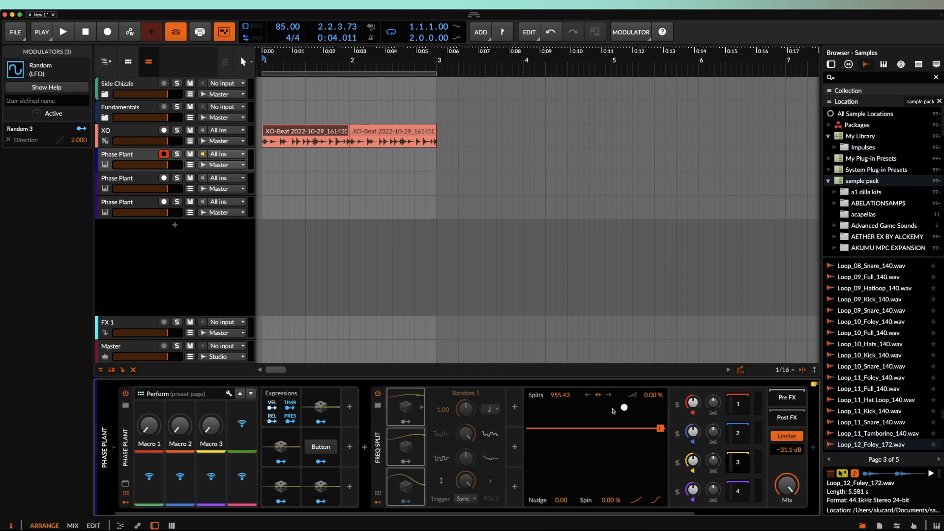
scroll(613, 411, "right", 2)
double_click(501, 395)
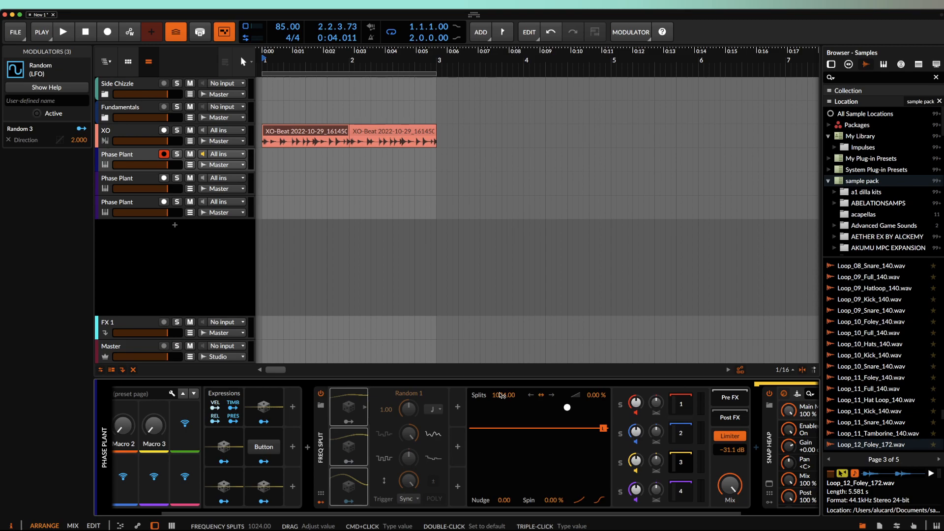
- Drop Splits to 1 and switch all four Freq Split bands off and back on
left_click_drag(502, 395, 503, 482)
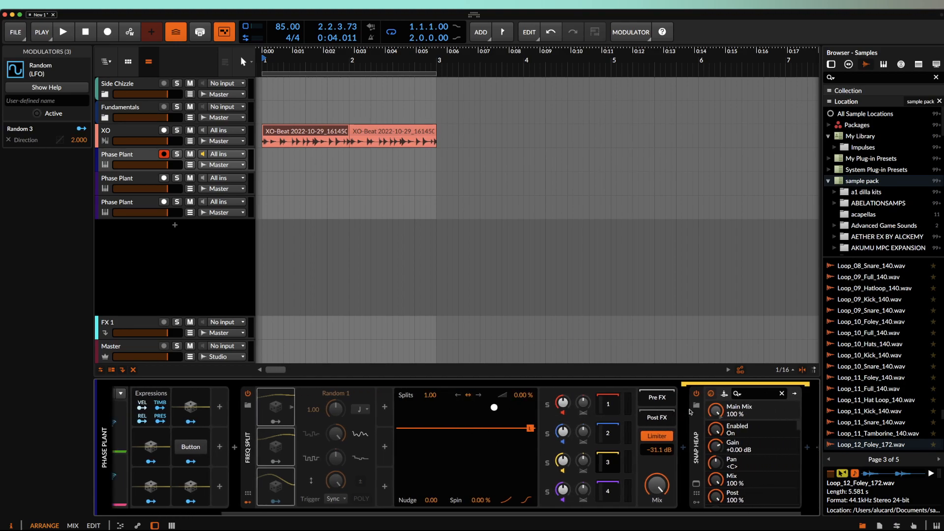
scroll(560, 416, "right", 5)
left_click(564, 414)
left_click(564, 442)
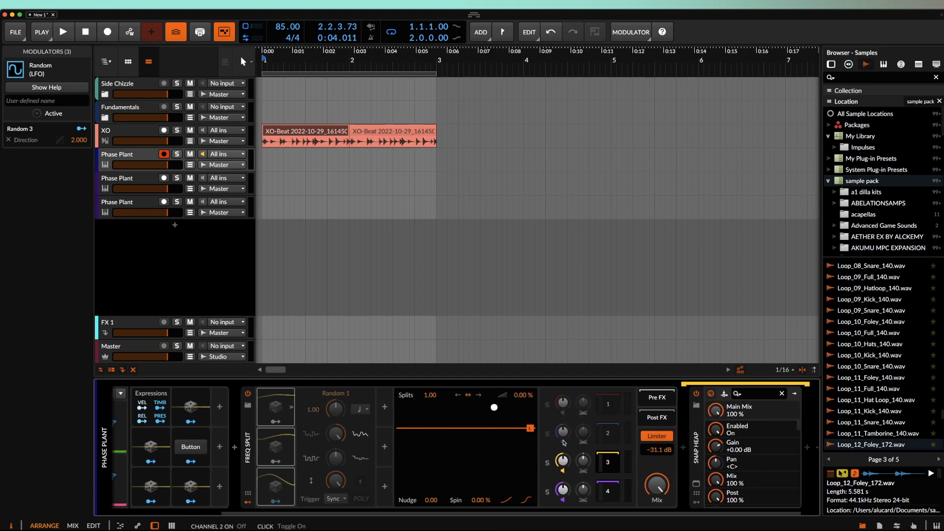
left_click(563, 471)
left_click(563, 499)
left_click(564, 499)
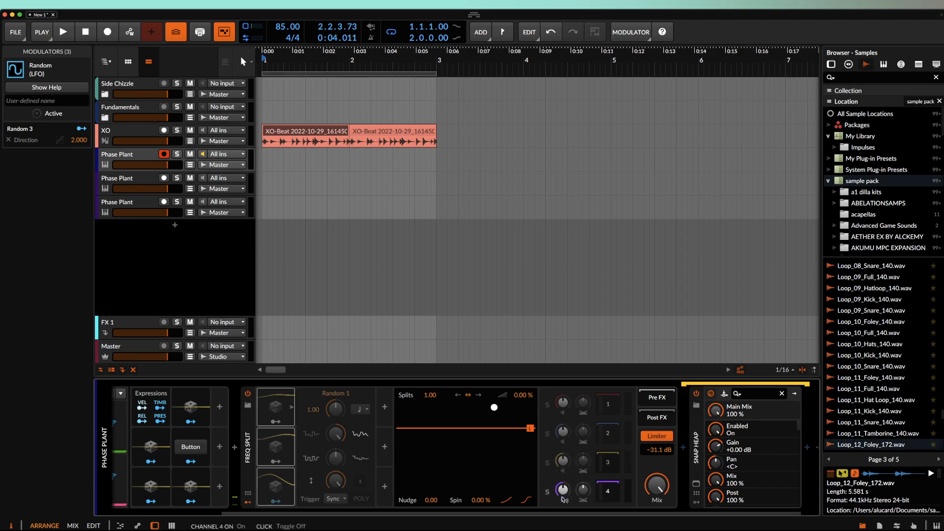
left_click(563, 442)
left_click(563, 413)
left_click(563, 470)
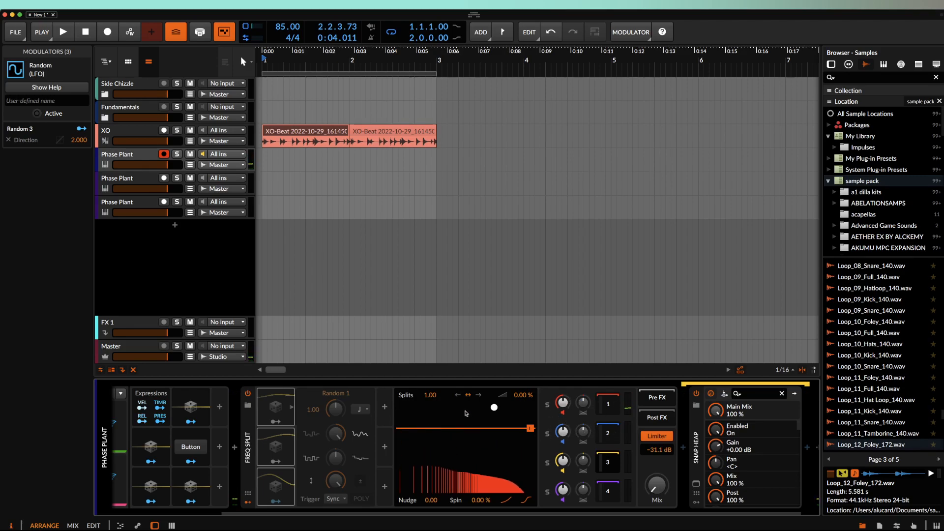
- Restore Splits to 1024, crossfade to 0 % and Nudge to 0.00
left_click_drag(432, 396, 432, 334)
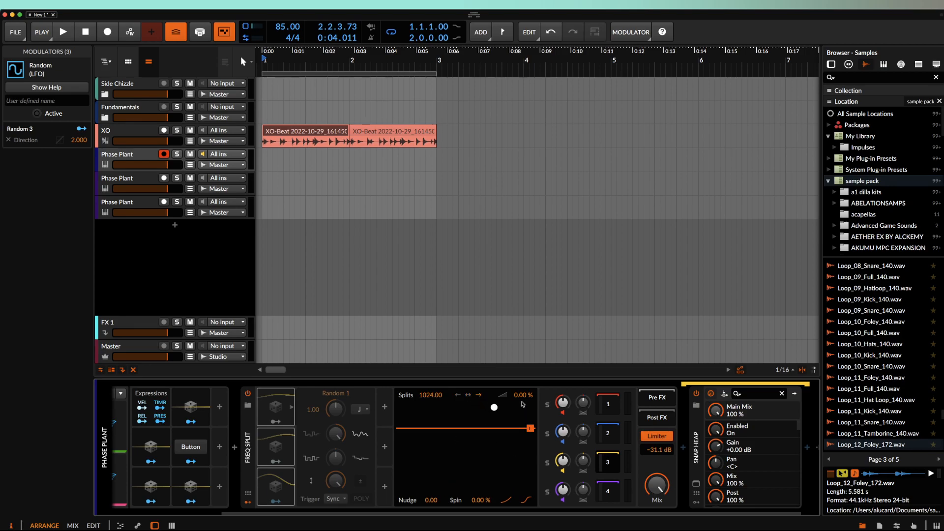
left_click_drag(523, 397, 522, 393)
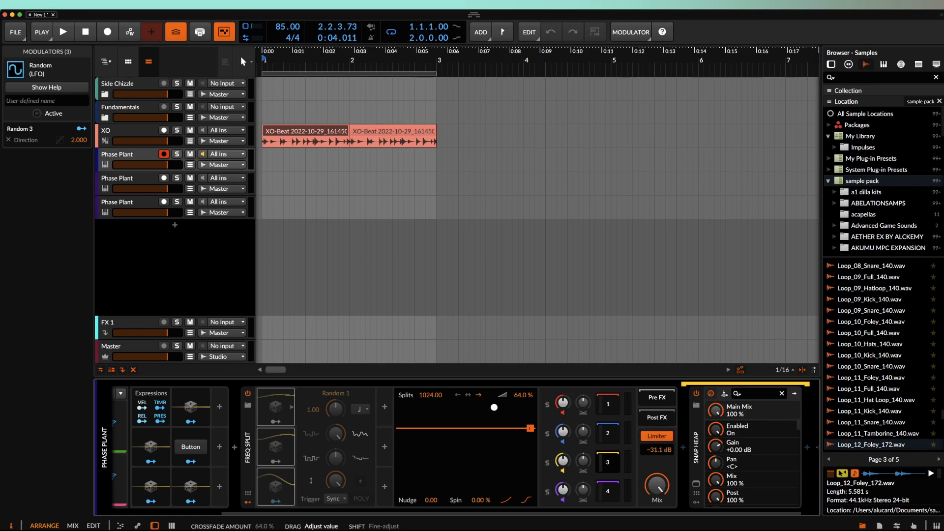
left_click_drag(522, 338, 523, 397)
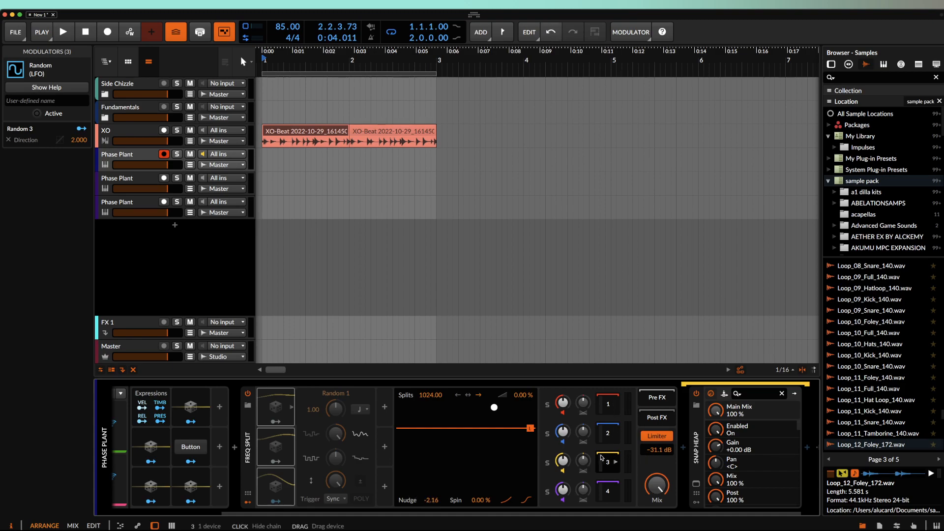
double_click(432, 502)
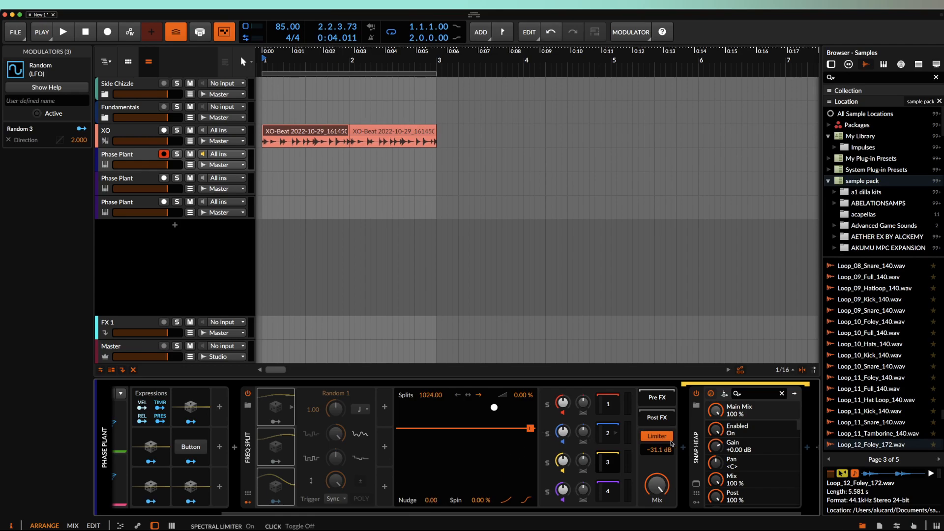
- Show each band's chain — Distortion, Snap Heap, Filter — ending on band 1's Chorus
scroll(673, 438, "right", 1)
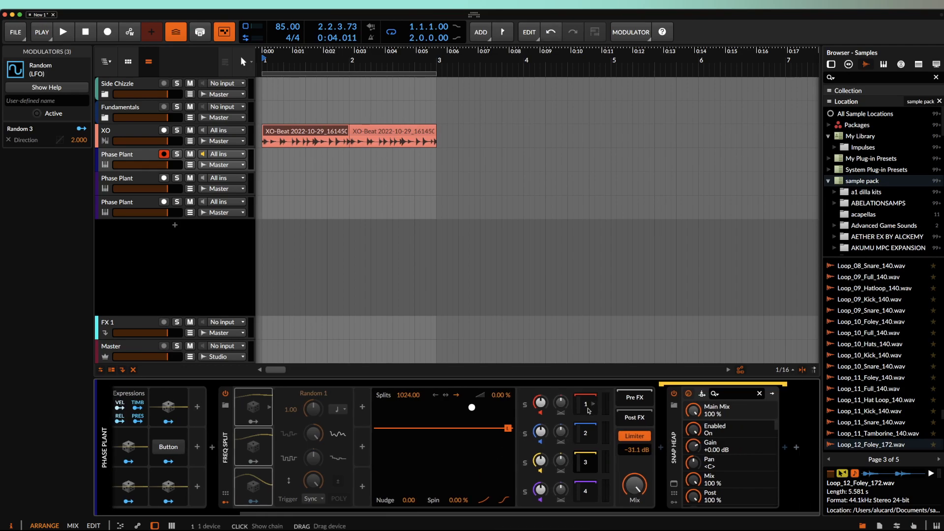
scroll(587, 405, "left", 5)
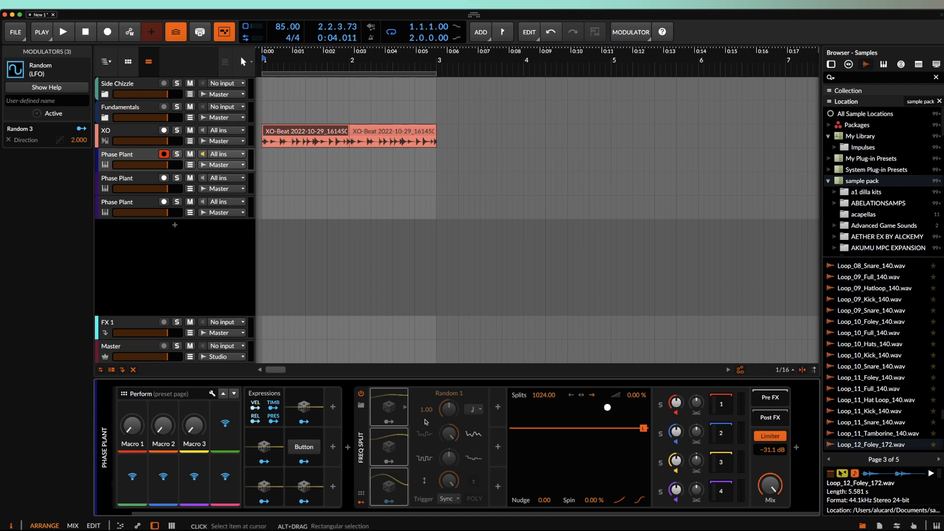
scroll(717, 410, "right", 5)
scroll(718, 410, "right", 1)
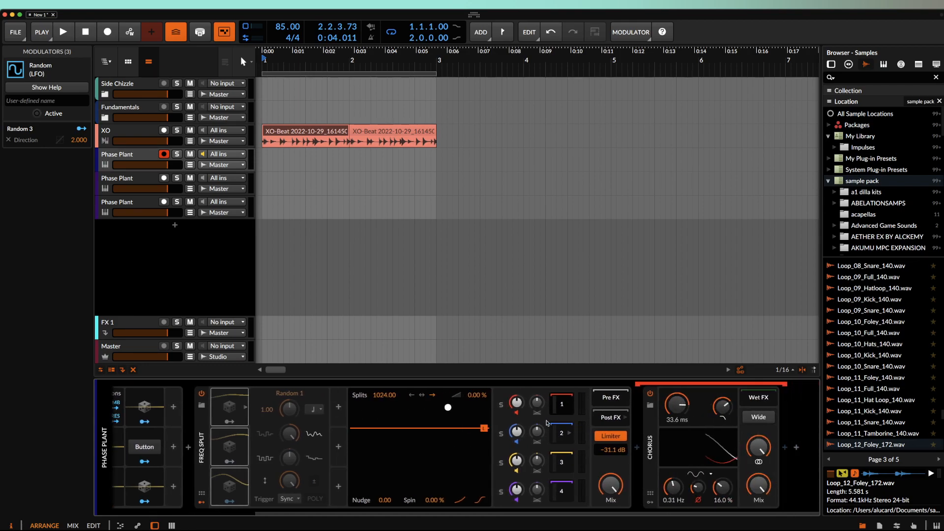
left_click(563, 435)
left_click(568, 472)
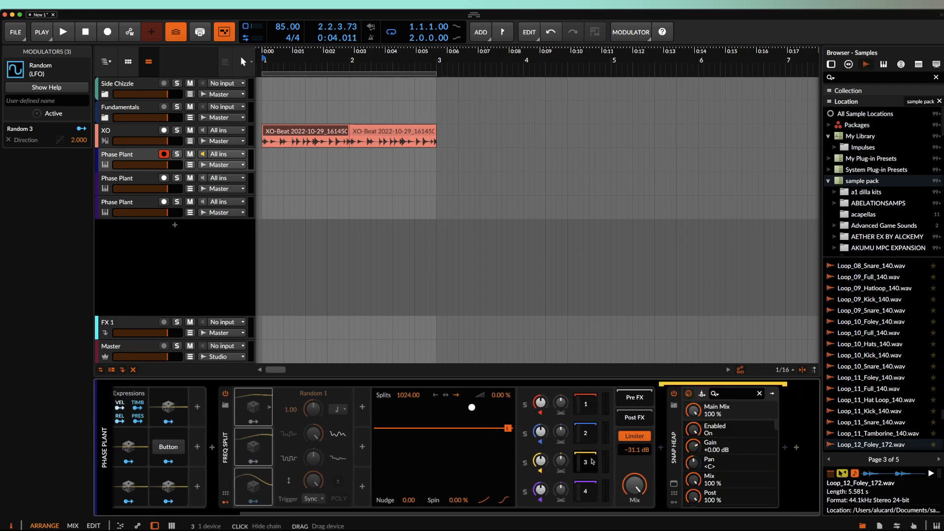
left_click(580, 497)
scroll(443, 453, "right", 4)
left_click(459, 404)
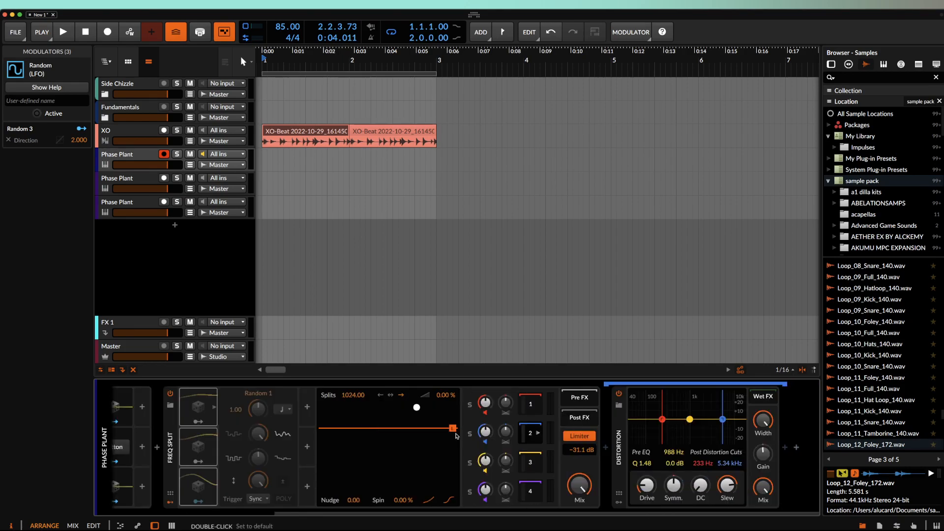
scroll(527, 411, "left", 1)
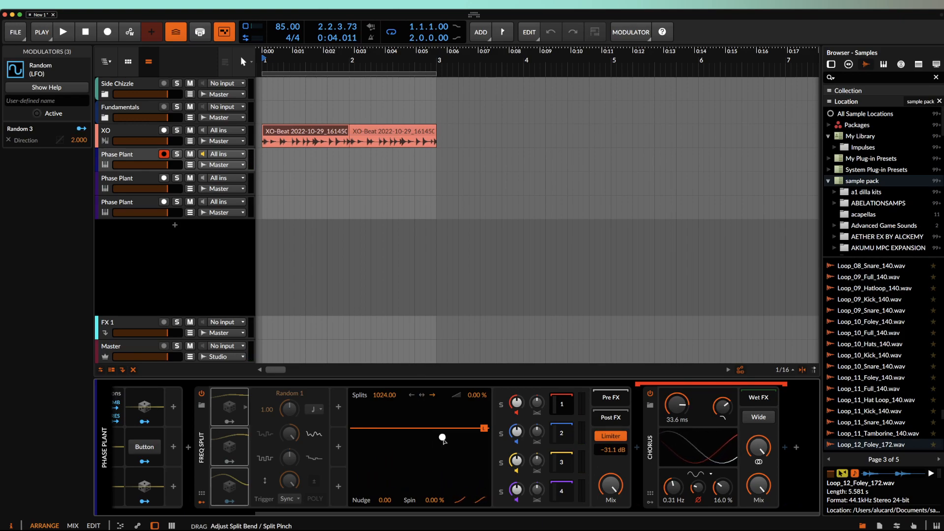
- Bend the Freq Split's split distribution by moving the bend/pinch point
left_click_drag(426, 472, 380, 471)
left_click_drag(415, 407, 440, 459)
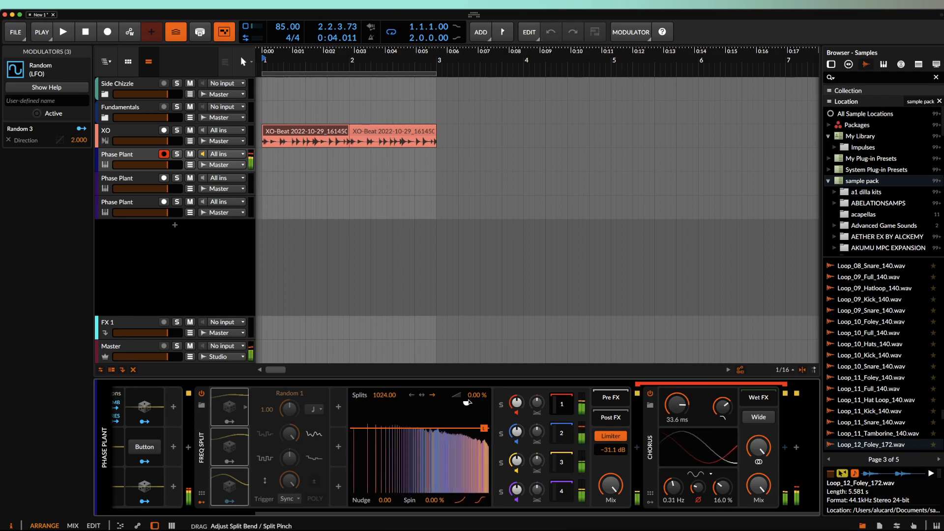
mouse_move(467, 387)
left_mouse_down()
mouse_move(434, 380)
mouse_move(465, 380)
left_mouse_up()
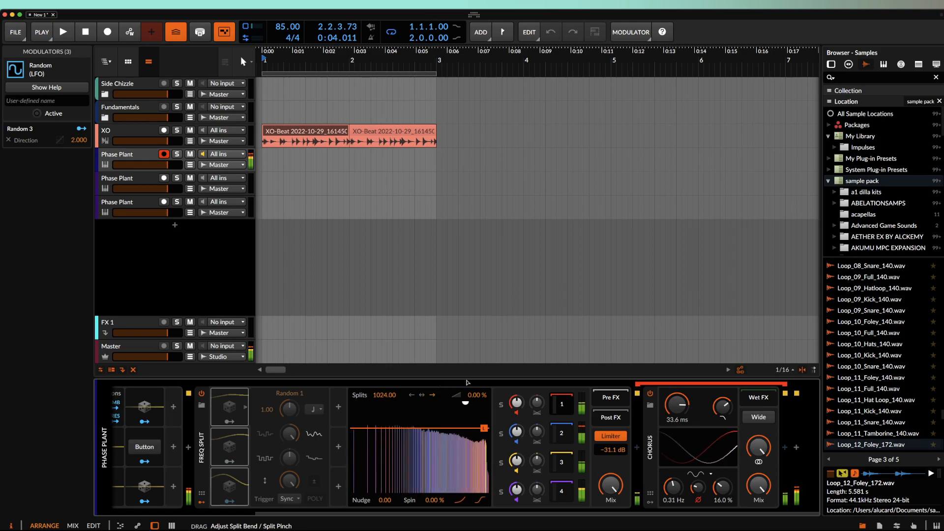
left_click_drag(493, 431, 477, 462)
- Pinch the splits upward, lower the limiter to −41.3 dB, and insert new splits bidirectionally
left_click_drag(401, 480, 349, 381)
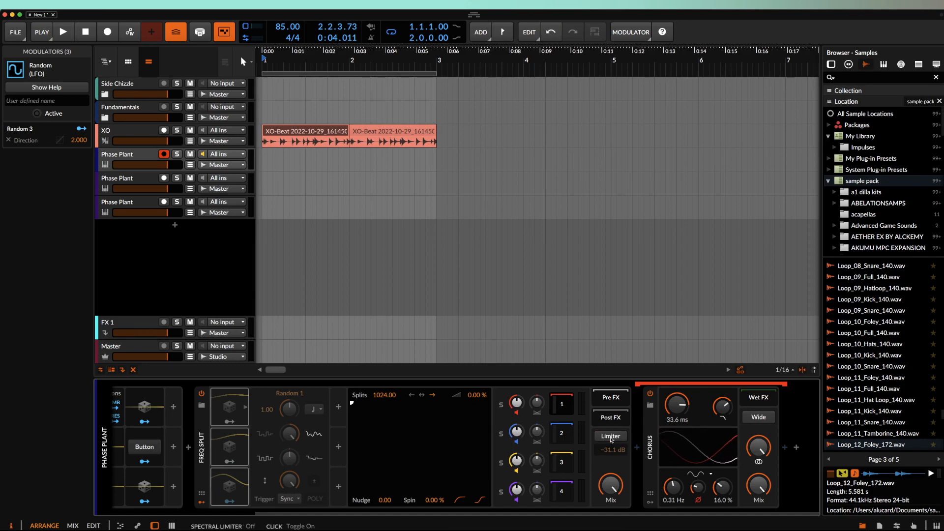
mouse_move(484, 429)
left_mouse_down()
mouse_move(486, 404)
mouse_move(491, 452)
mouse_move(486, 435)
left_mouse_up()
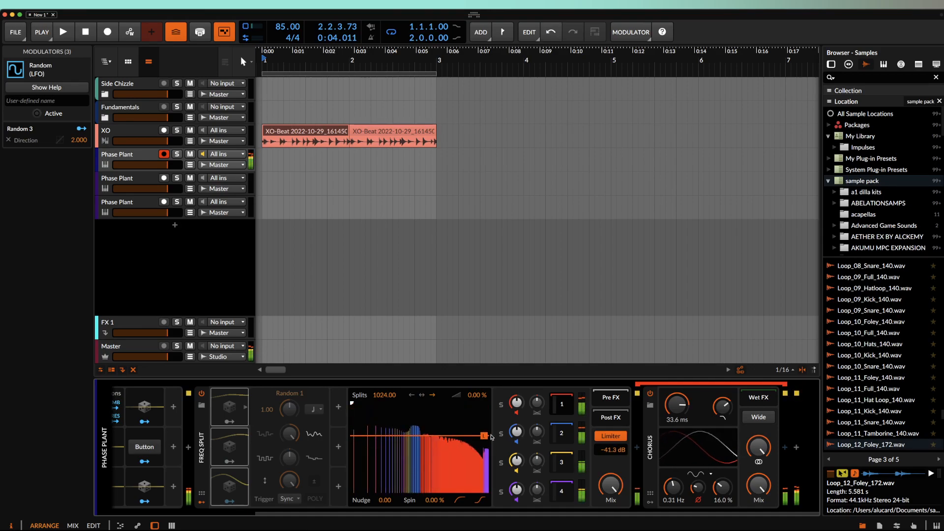
left_click(422, 396)
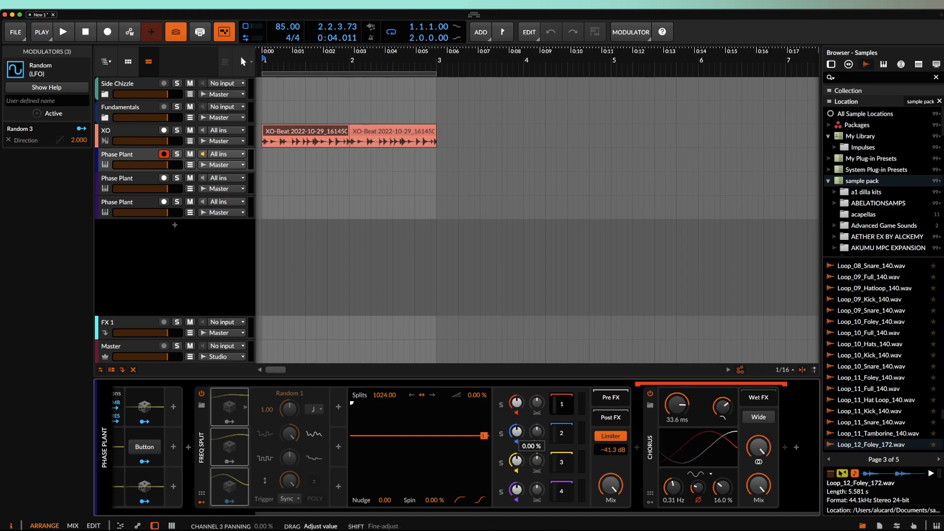
- Power on the third band's Snap Heap and briefly open its plugin window
scroll(640, 442, "left", 3)
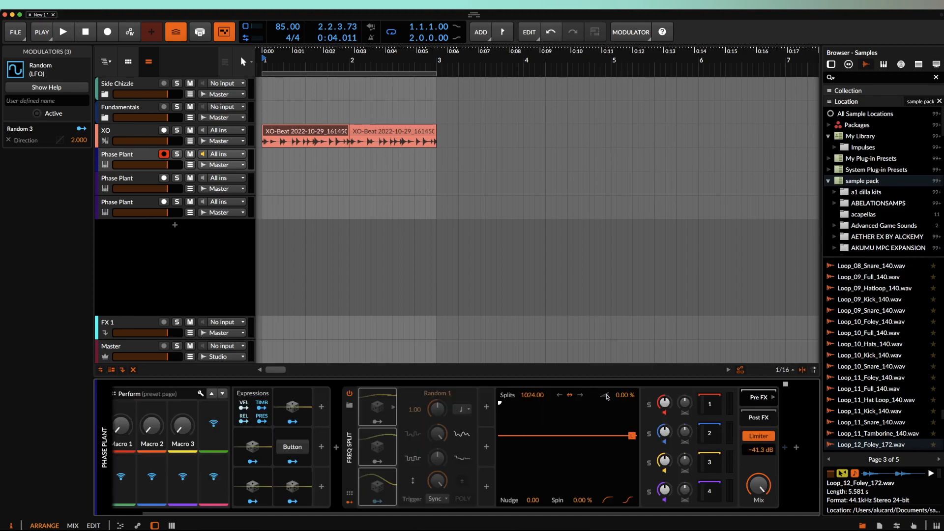
scroll(541, 418, "left", 1)
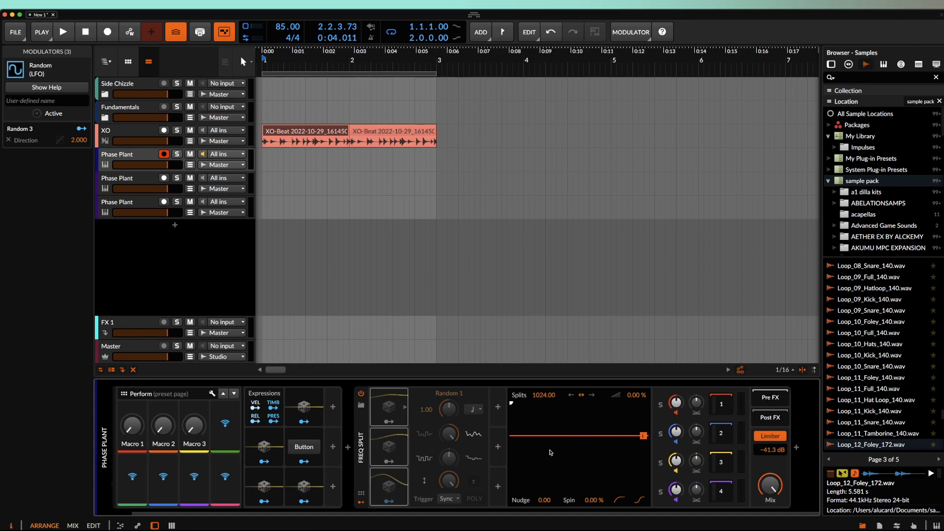
scroll(711, 463, "right", 3)
right_click(711, 462)
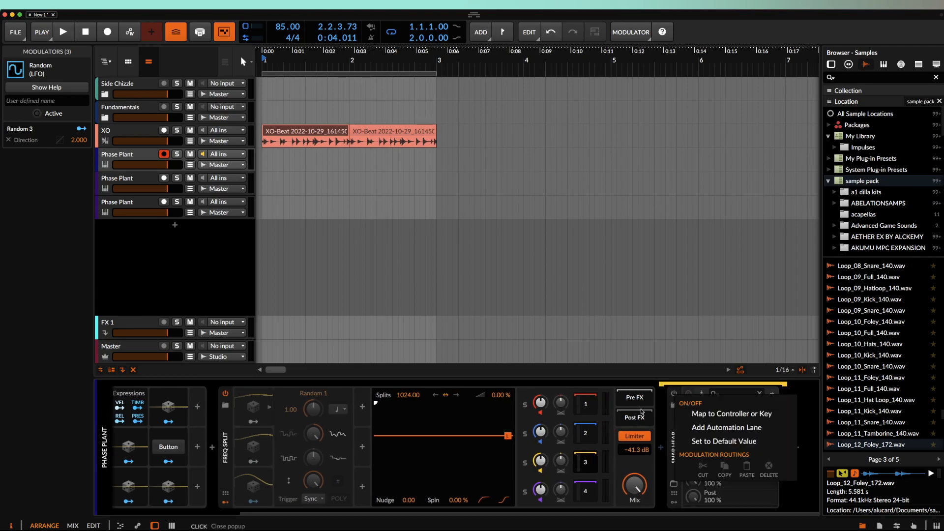
left_click(663, 392)
left_click(674, 393)
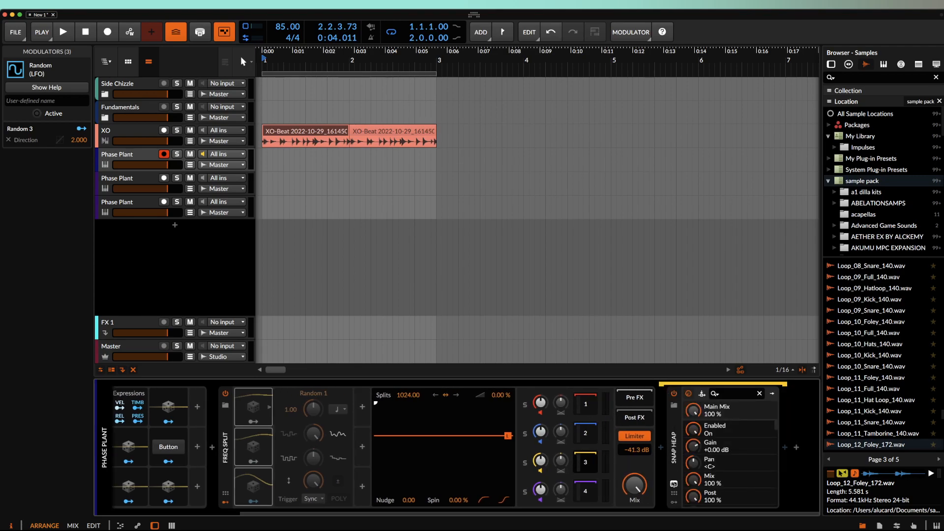
left_click(674, 484)
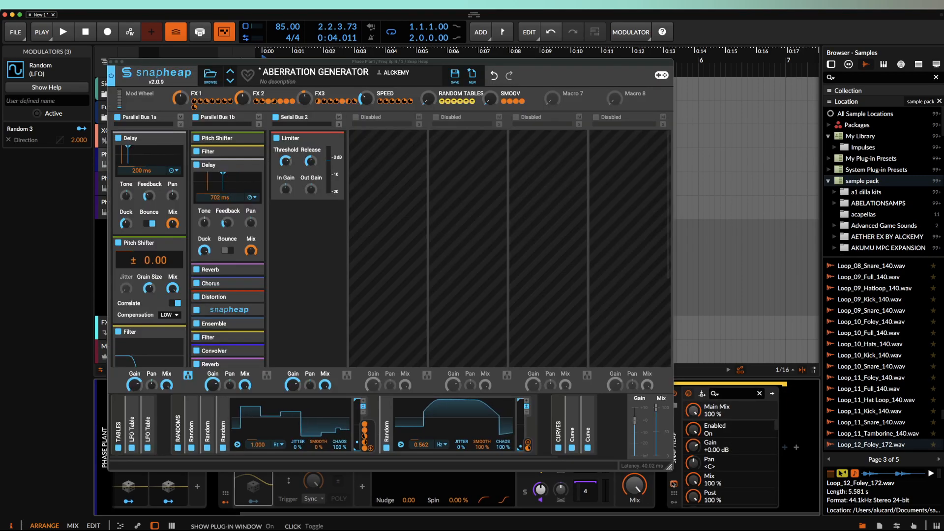
left_click(110, 62)
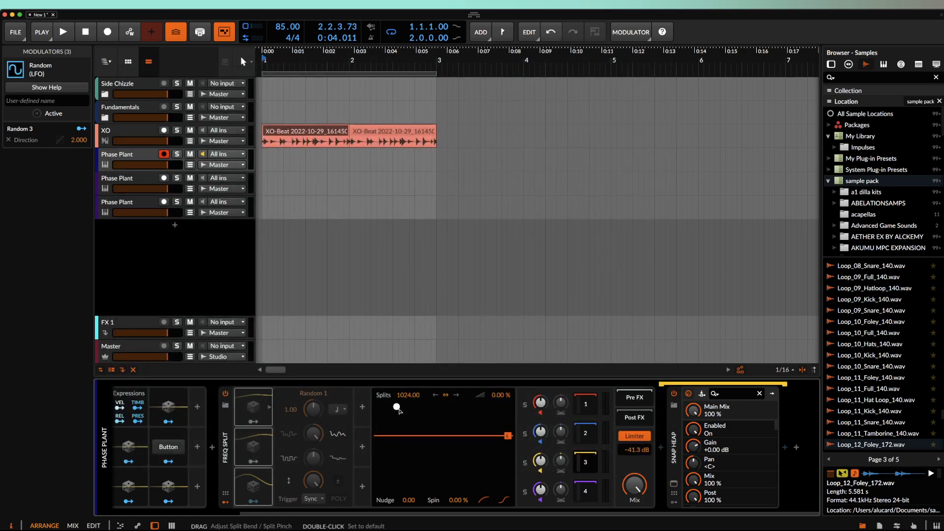
- Reshape the split bend and pinch, then set Random 1's modulation of Splits to +1024
left_click_drag(397, 407, 435, 394)
left_click_drag(505, 387, 509, 387)
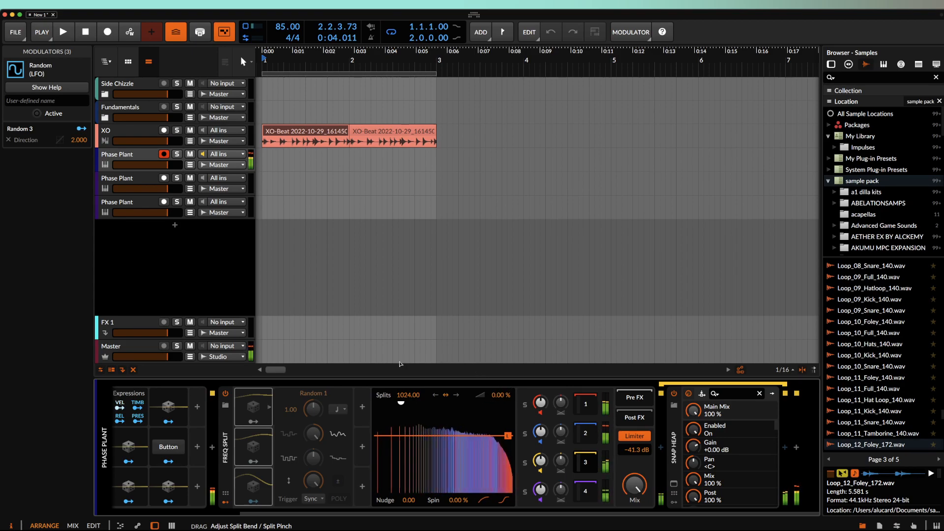
left_click_drag(374, 429, 442, 528)
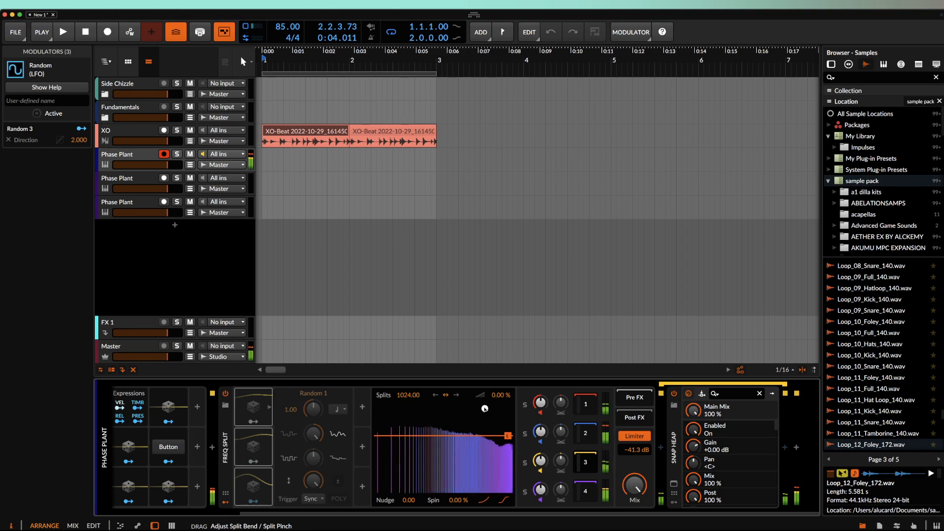
left_click_drag(495, 423, 496, 425)
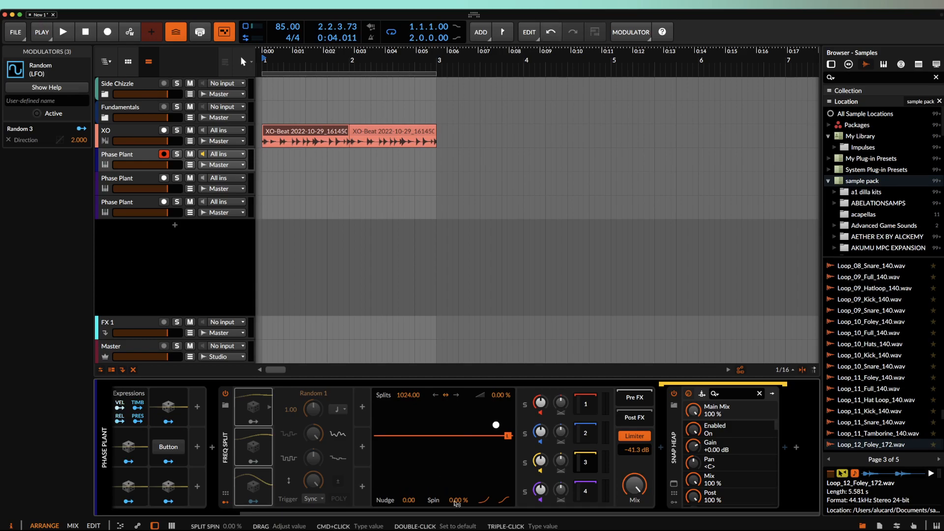
left_click_drag(457, 503, 458, 503)
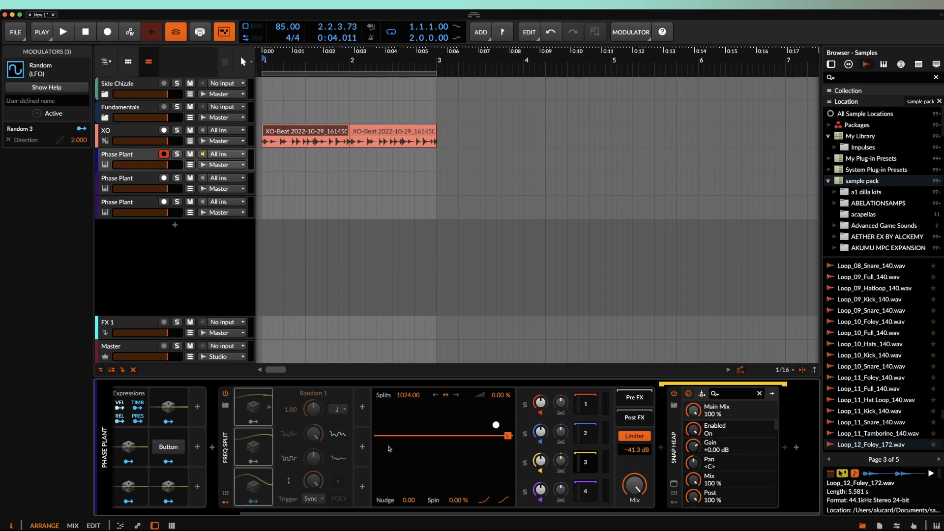
- Select the three band Random modulators and map the first band's modulator
left_click(269, 407)
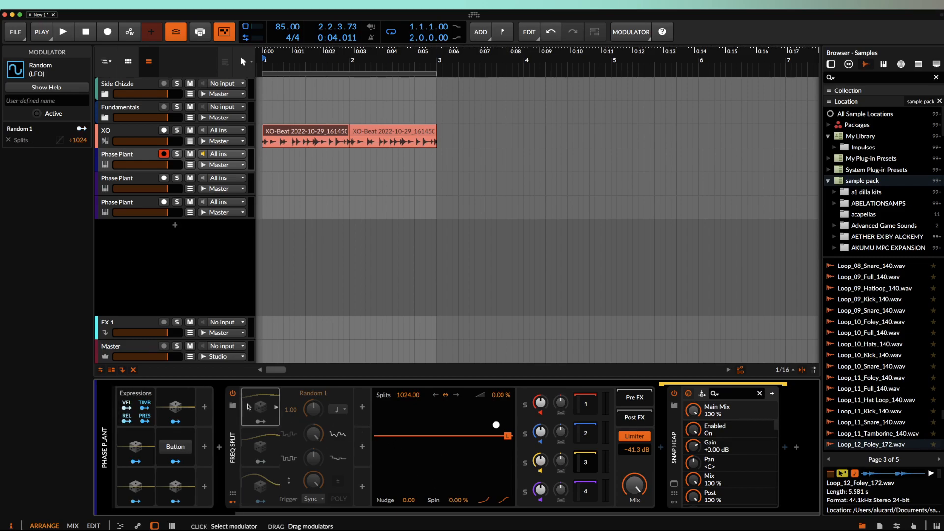
left_click(338, 489, "shift")
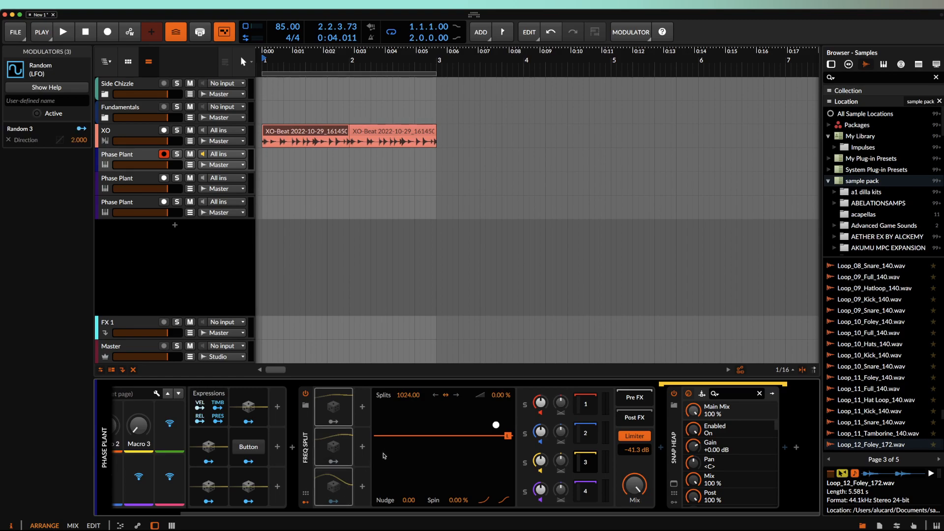
left_click(334, 422)
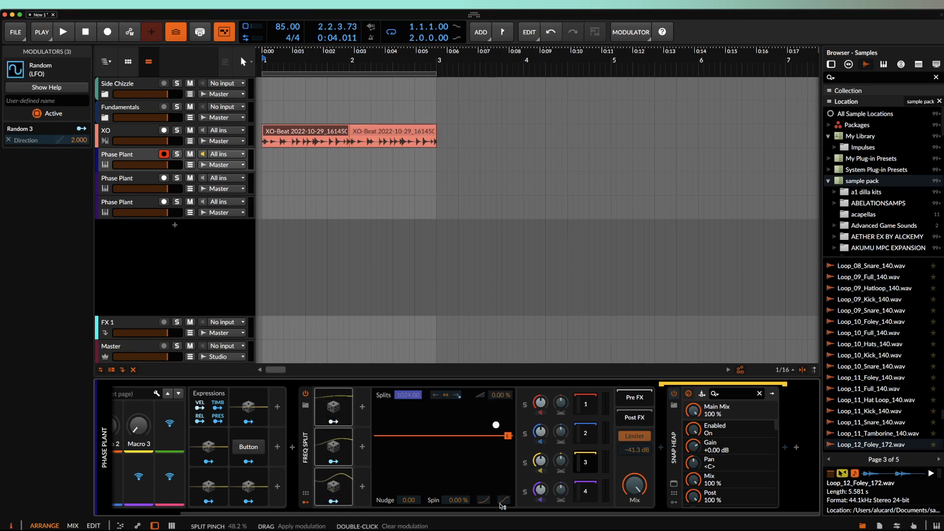
left_click(333, 422)
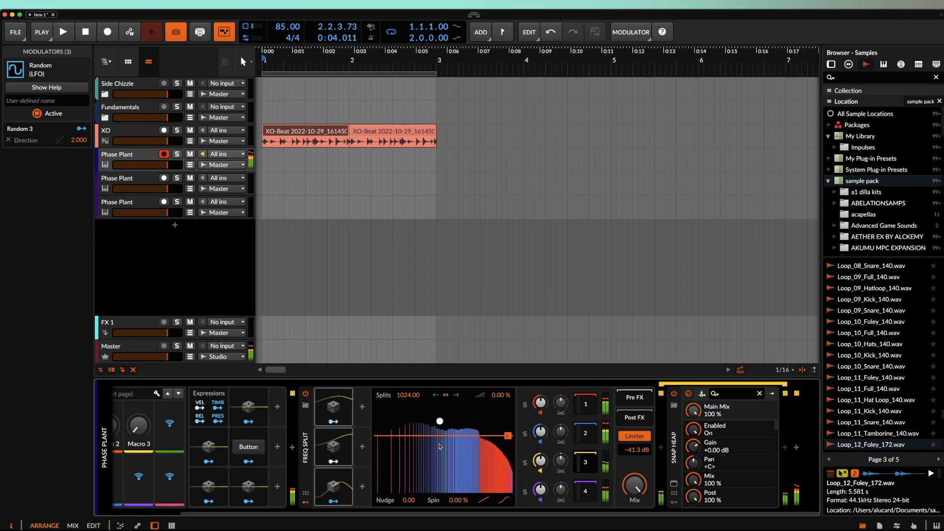
- Move the split bend/pinch point near the centre and collapse Freq Split
left_click_drag(440, 425, 413, 404)
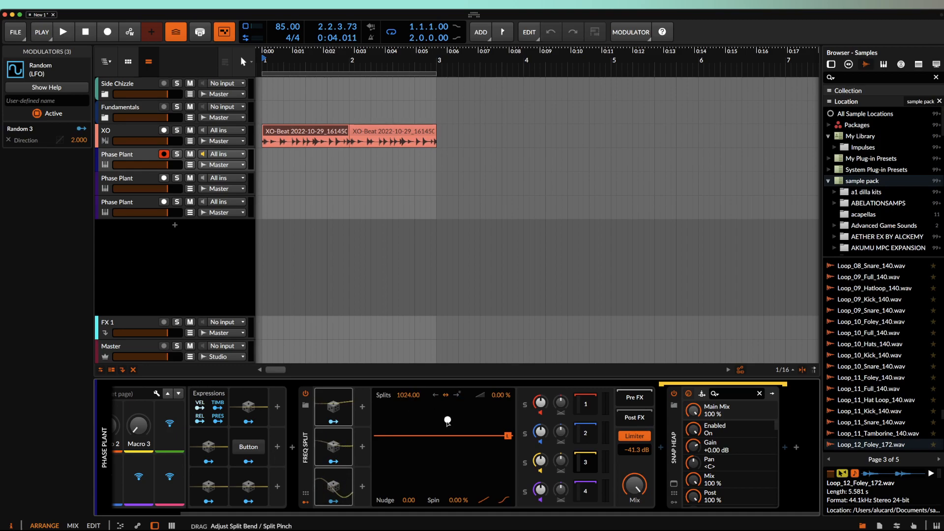
left_click_drag(444, 416, 444, 416)
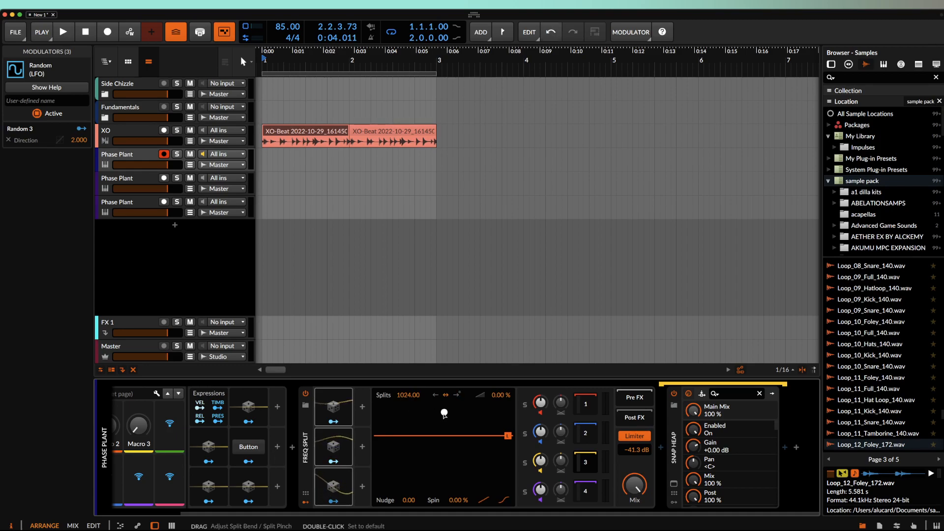
double_click(304, 435)
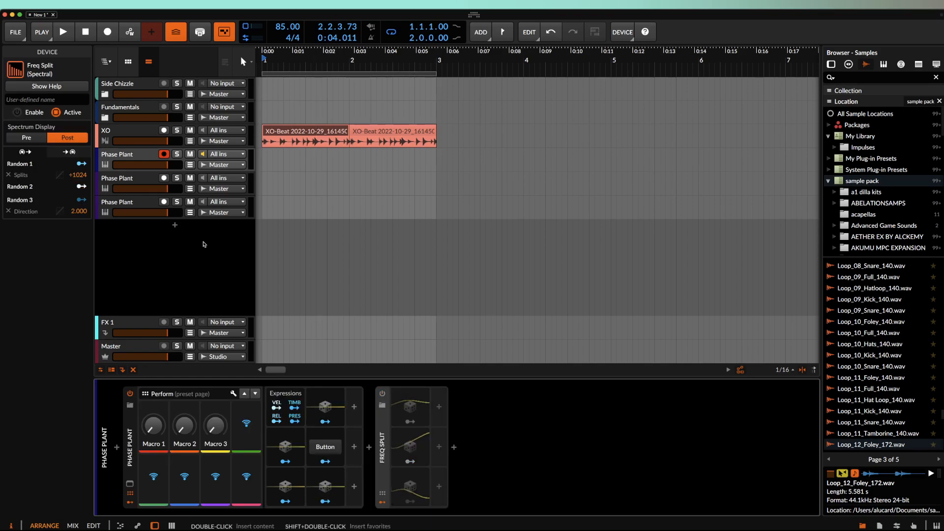
- Select the second Phase Plant track, glance at its plugin editor, and expand Harmonic Split
left_click(139, 180)
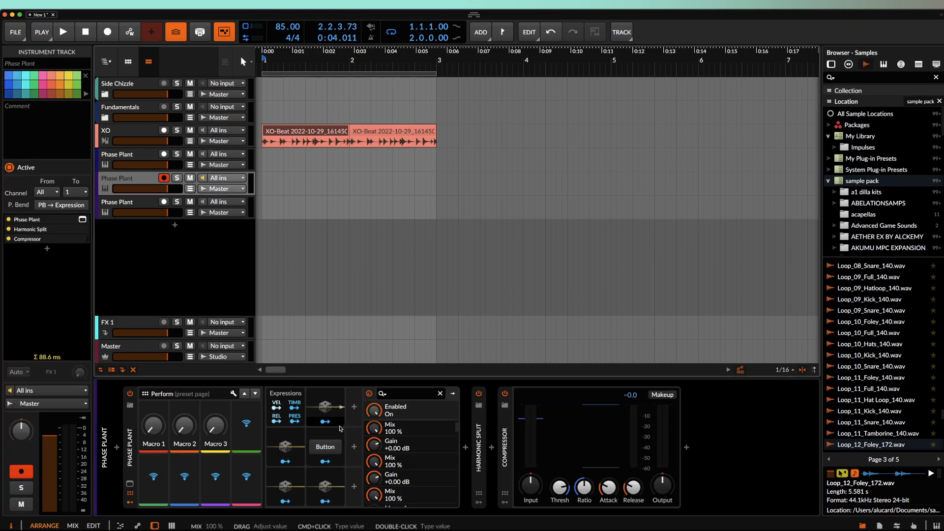
left_click(480, 395)
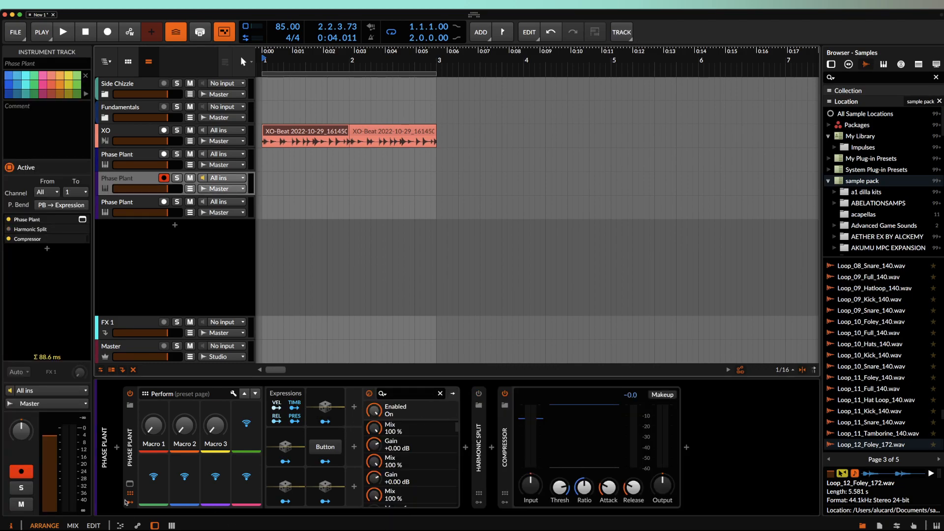
left_click(129, 484)
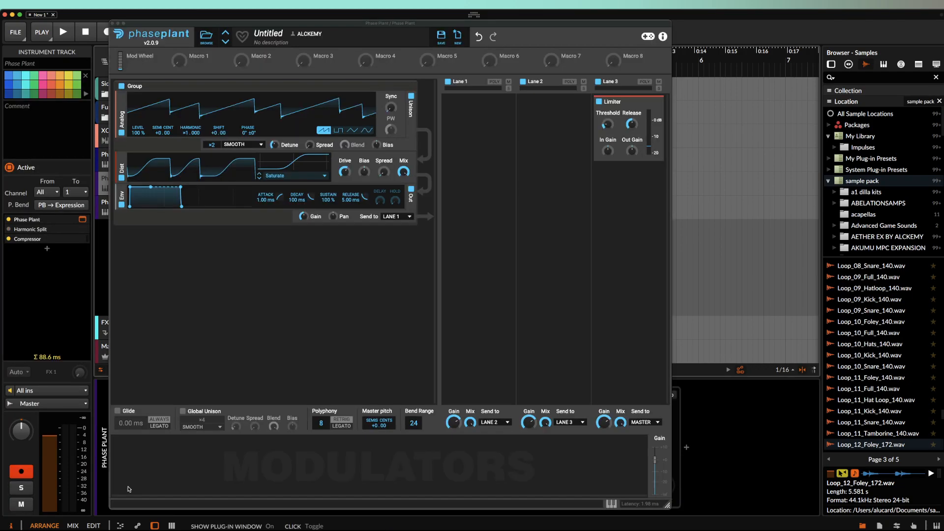
left_click(113, 23)
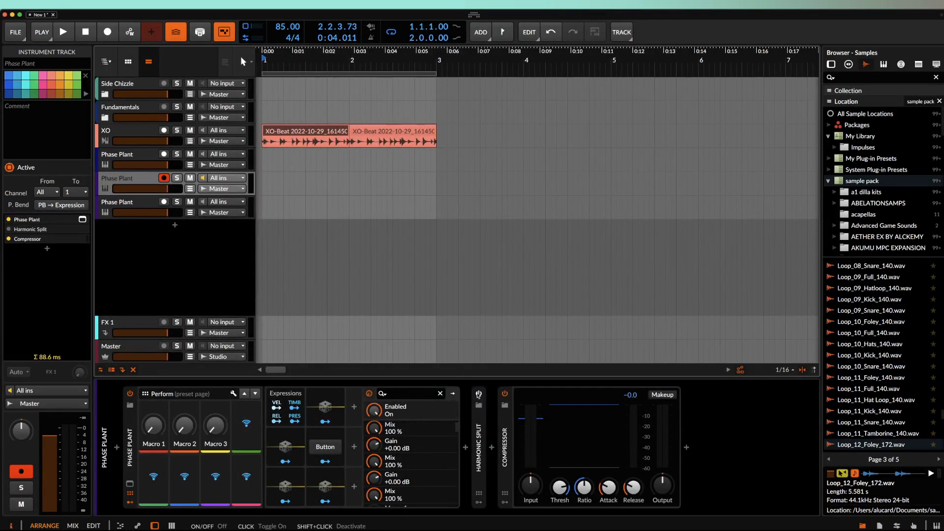
double_click(478, 440)
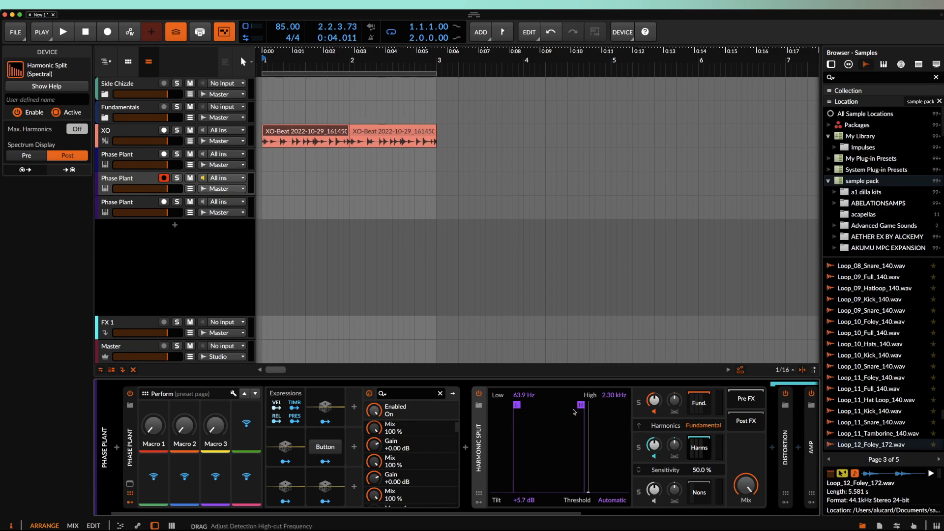
- Set Harmonic Split's Low to 91.2 Hz and Harmonics to Every 2nd, and solo the Nons band
left_click_drag(518, 404, 525, 406)
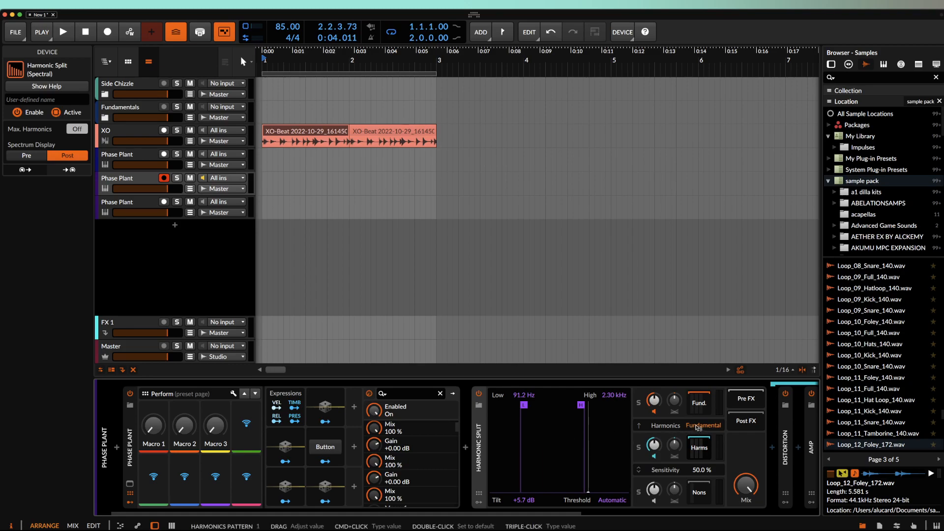
left_click_drag(697, 427, 693, 428)
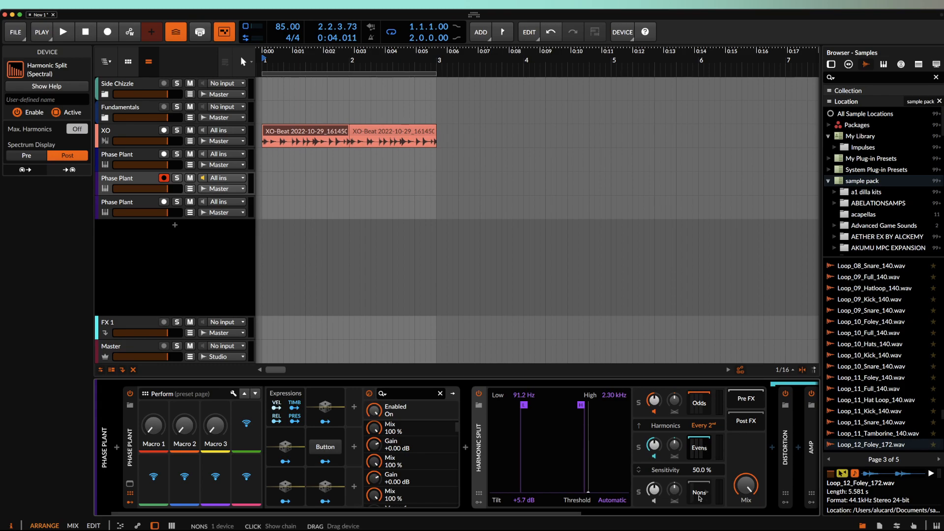
left_click(639, 493)
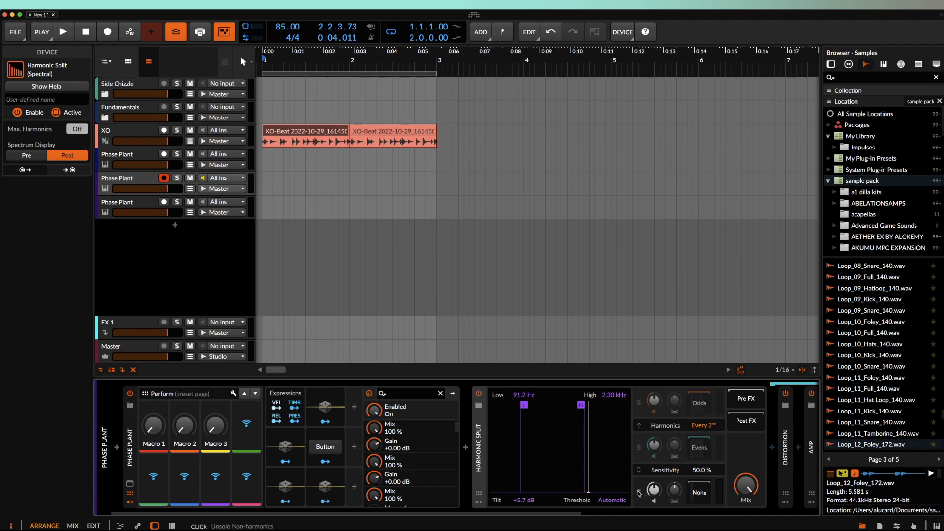
scroll(655, 491, "right", 1)
scroll(655, 492, "right", 3)
- Collapse and enable the Slice EQ, then adjust Harmonic Split's detection threshold
left_click(685, 418)
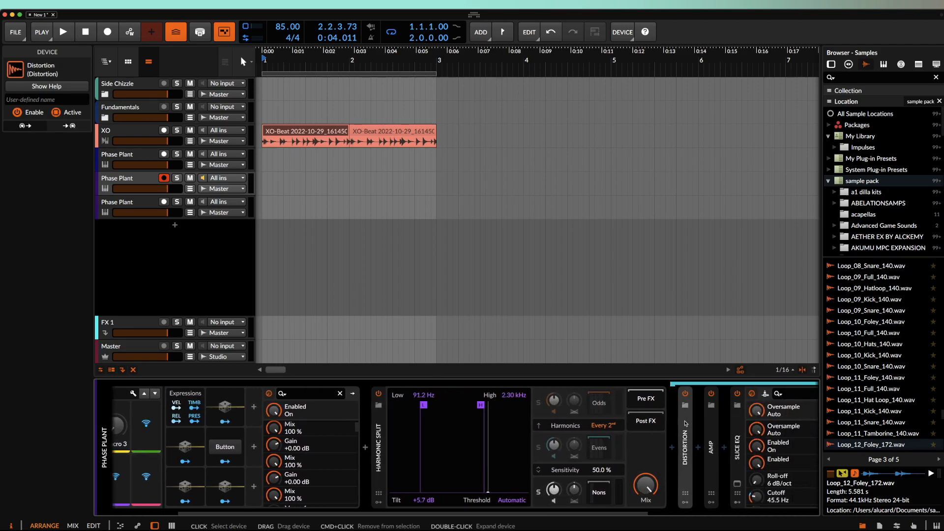
left_click(738, 428)
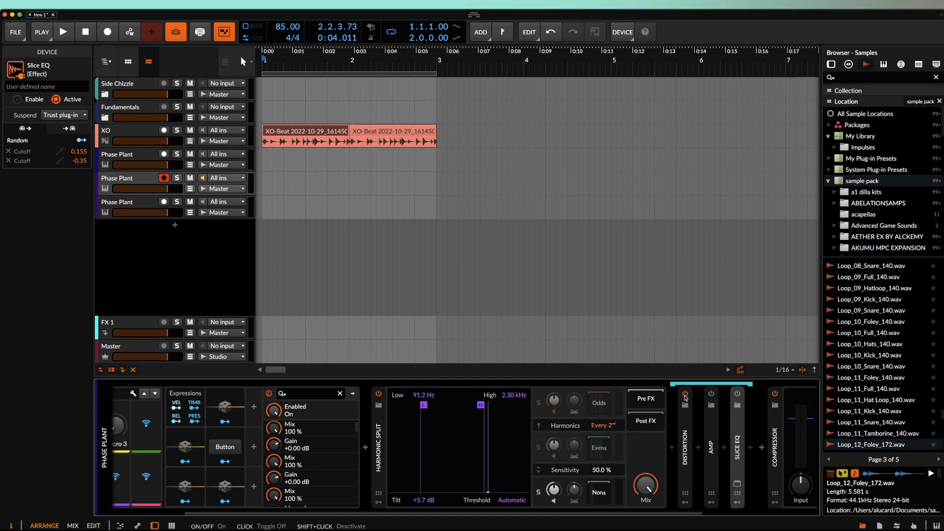
left_click(738, 393)
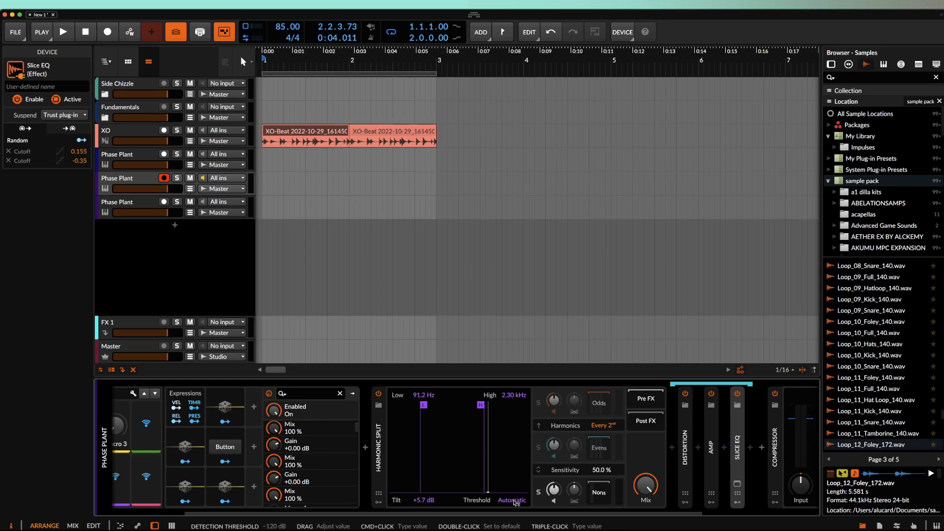
left_click_drag(515, 501, 479, 494)
left_click_drag(489, 418, 487, 492)
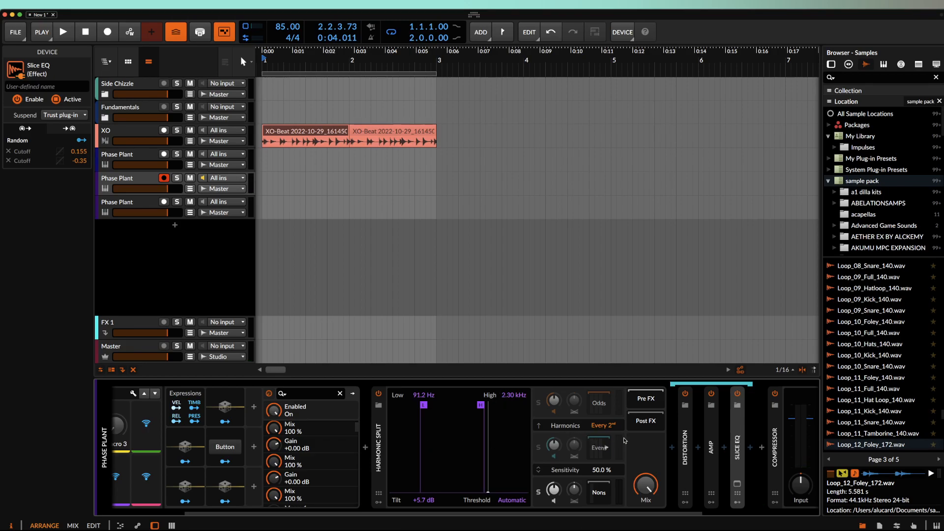
- View the Nons, Evens and Odds chains in turn, ending on the Odds chain's devices
left_click(601, 492)
scroll(673, 448, "right", 4)
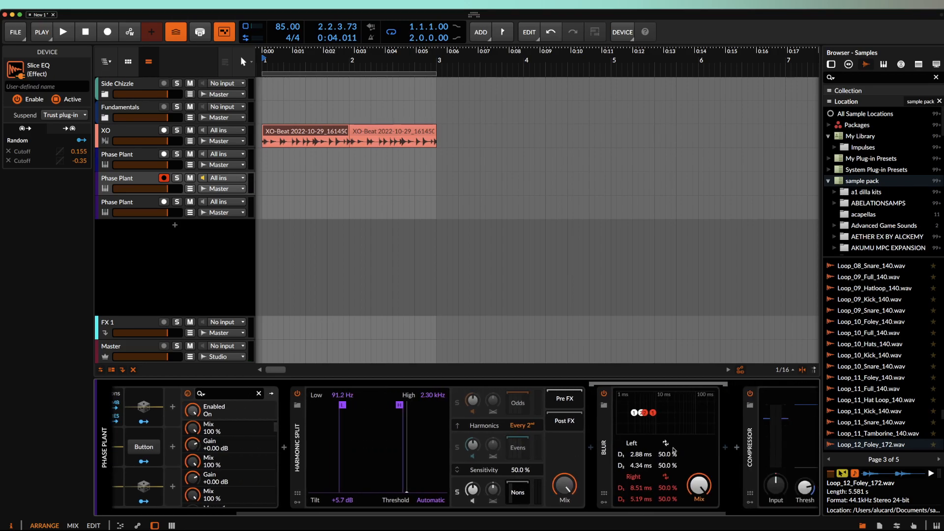
left_click(517, 447)
scroll(474, 434, "right", 3)
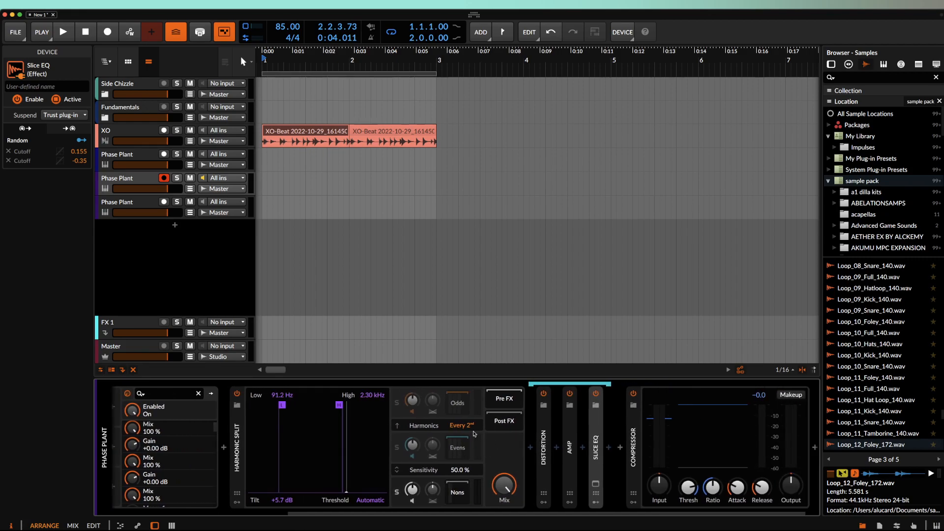
left_click(459, 406)
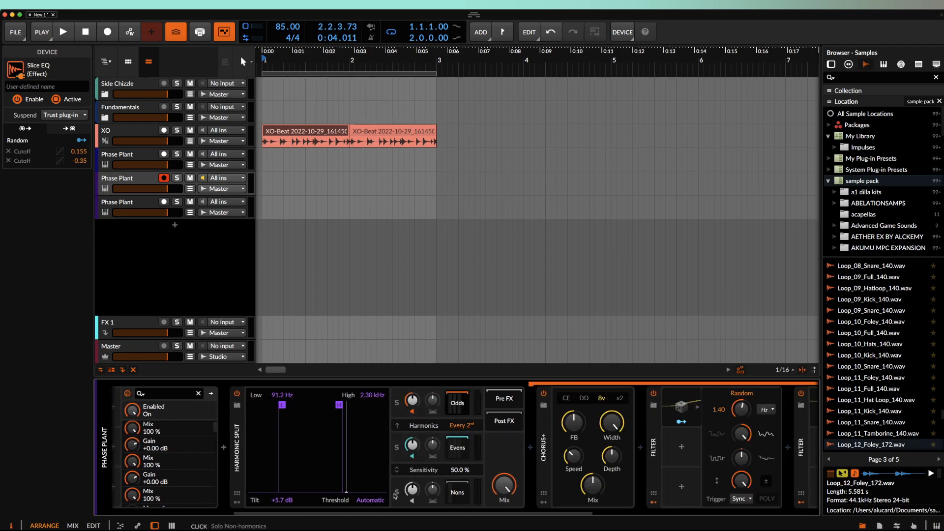
scroll(492, 408, "right", 3)
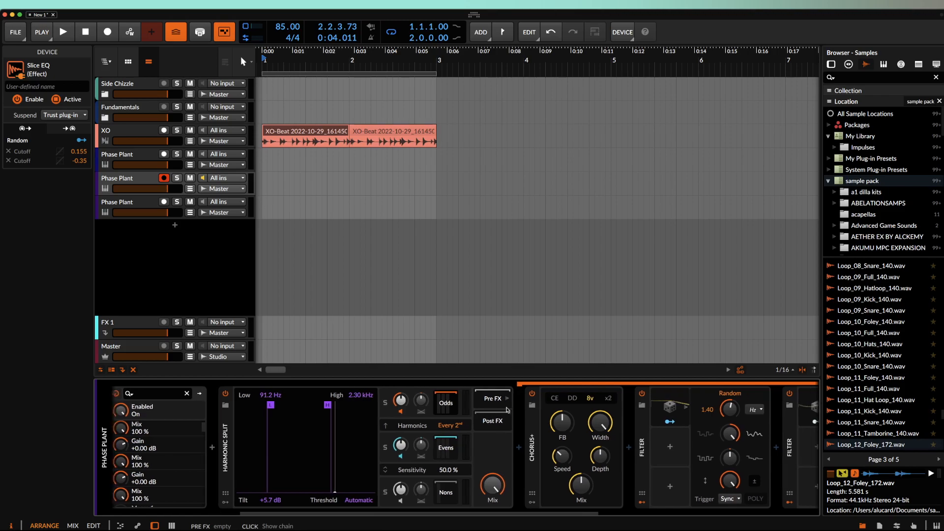
scroll(508, 410, "left", 8)
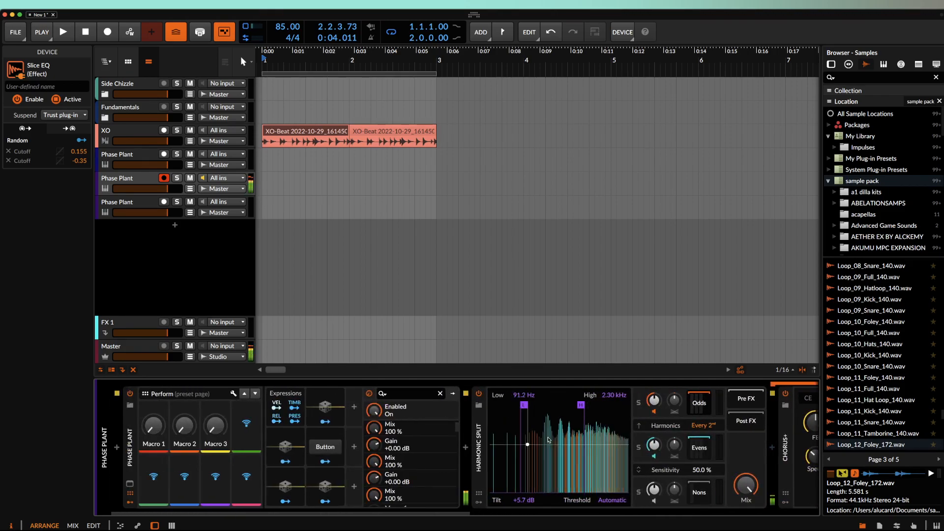
scroll(561, 457, "right", 2)
scroll(561, 458, "right", 1)
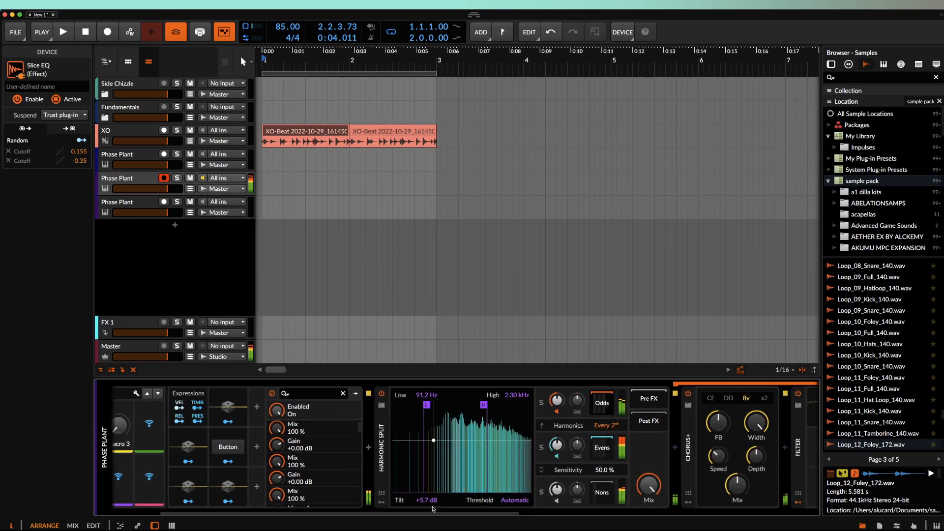
- Adjust Harmonic Split's tilt to +0.4 dB
left_click_drag(467, 491, 425, 522)
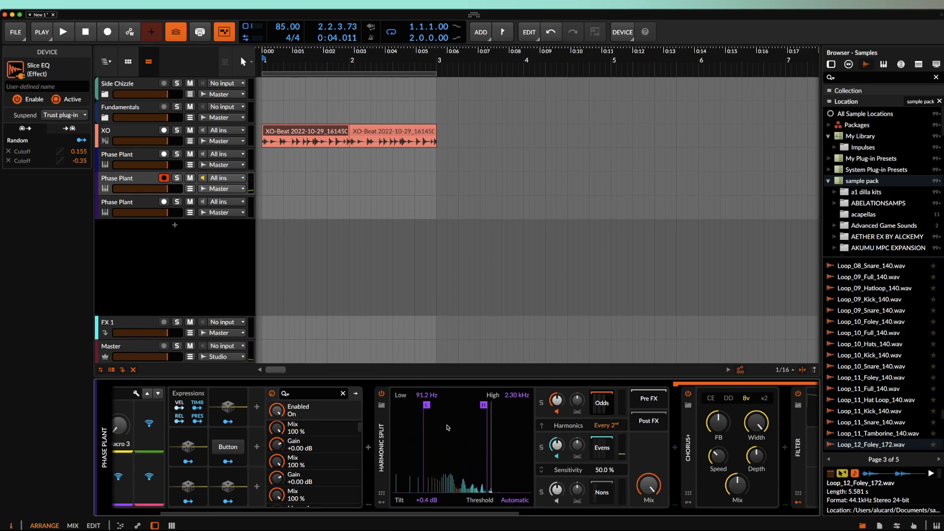
scroll(447, 427, "left", 4)
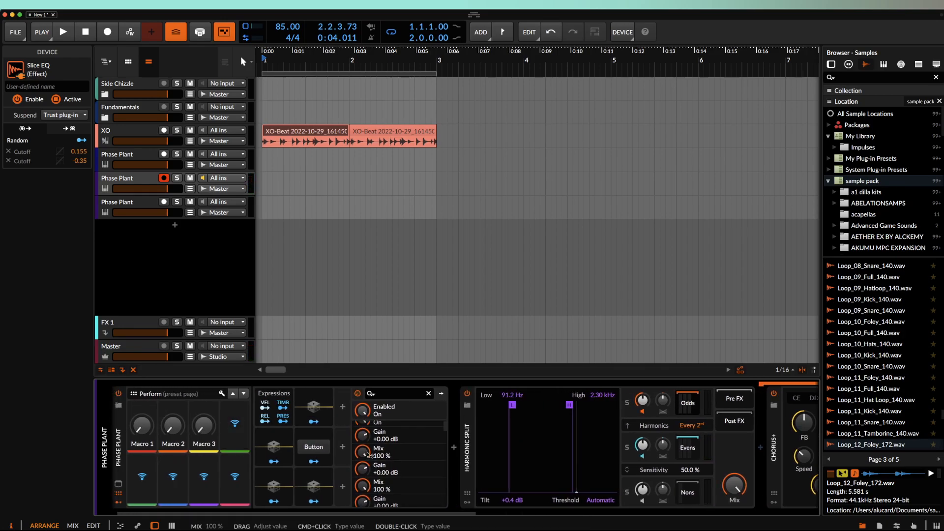
scroll(366, 455, "right", 4)
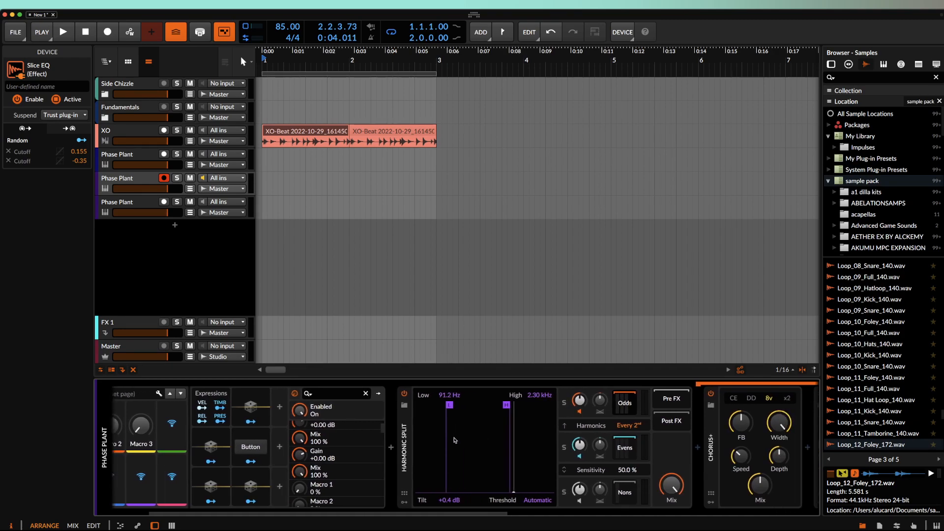
scroll(455, 441, "right", 1)
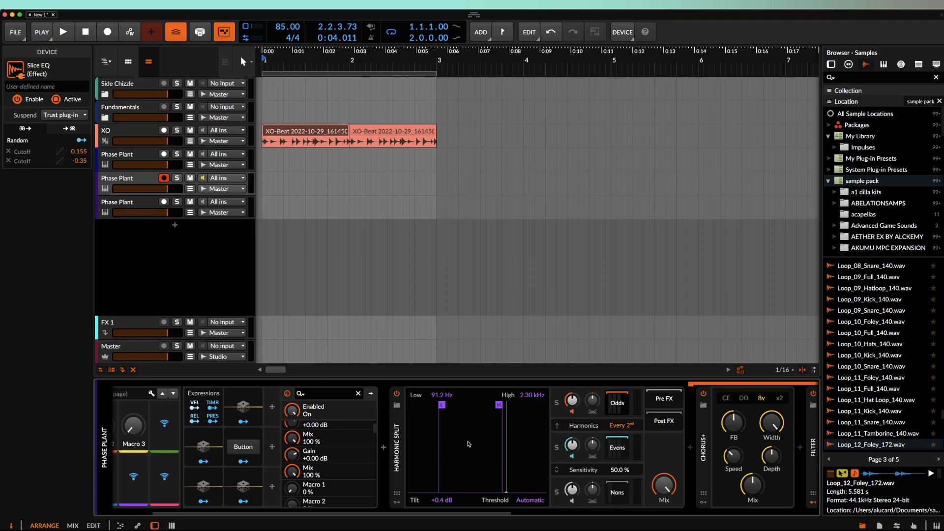
scroll(474, 441, "right", 1)
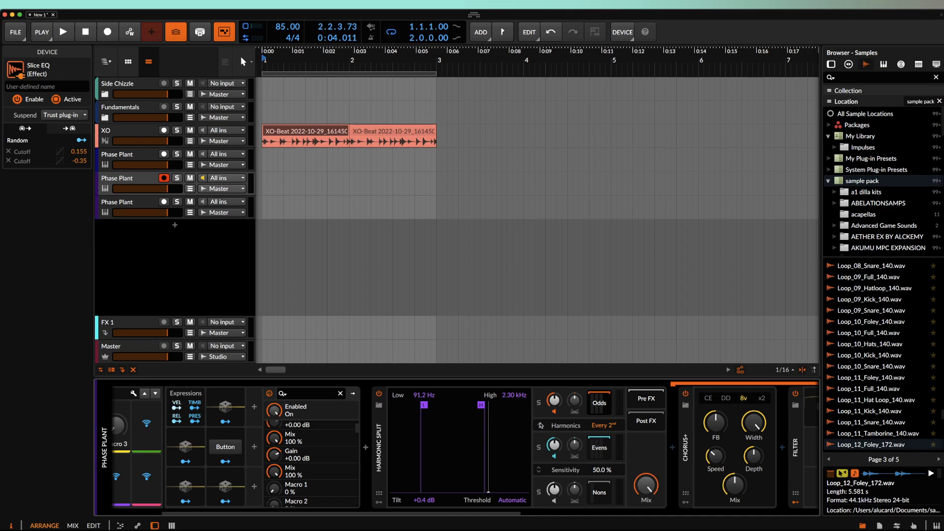
- Change Harmonic Split's harmonics pattern to Every 12th
right_click(432, 405)
left_click(430, 406)
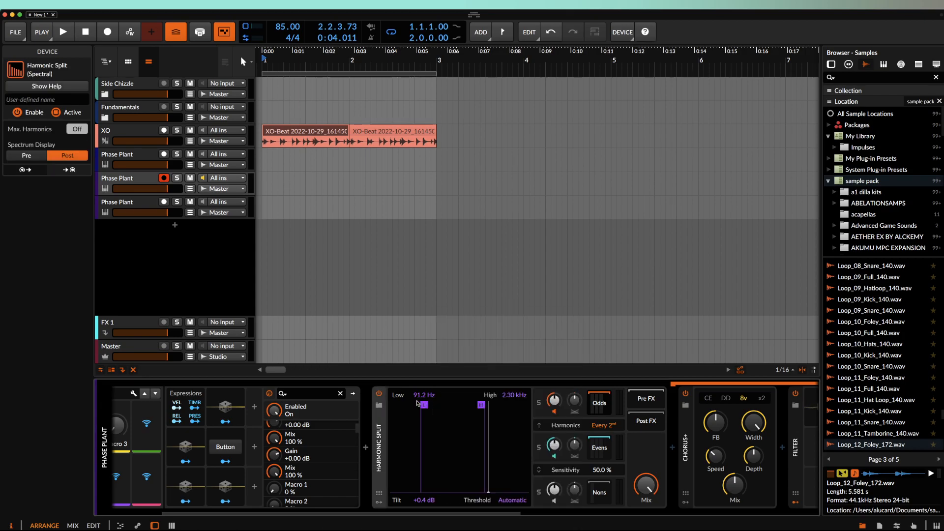
mouse_move(595, 425)
left_mouse_down()
mouse_move(602, 415)
mouse_move(603, 429)
left_mouse_up()
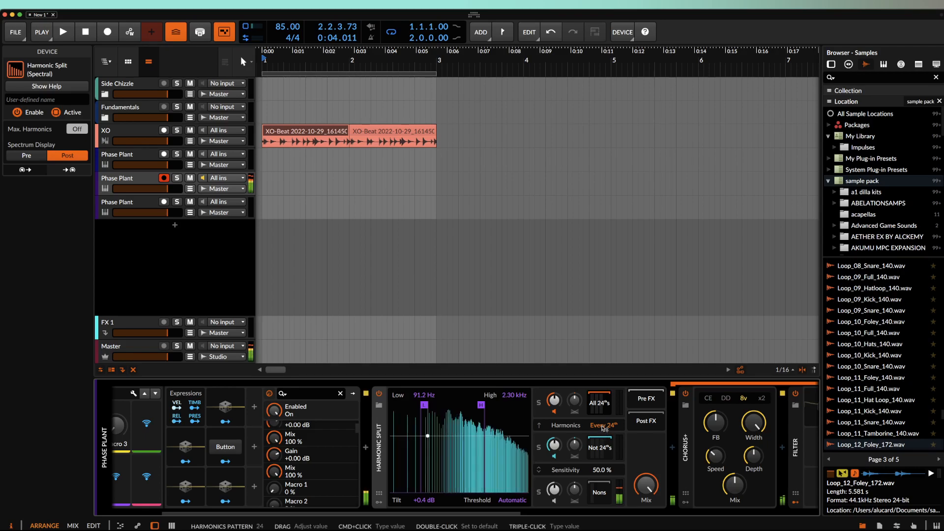
left_click_drag(603, 429, 603, 443)
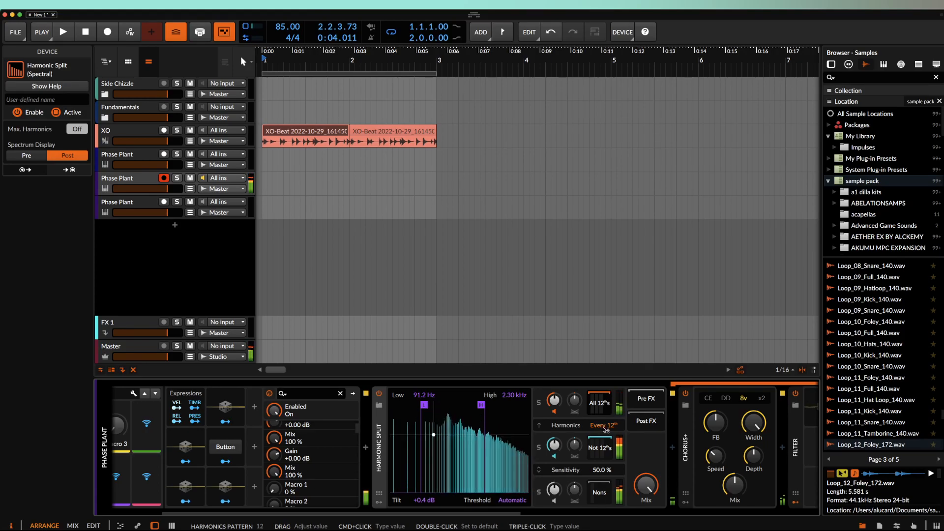
scroll(565, 430, "right", 4)
- Collapse Chorus+ and both Filter devices, then select all three and delete them
scroll(550, 430, "right", 5)
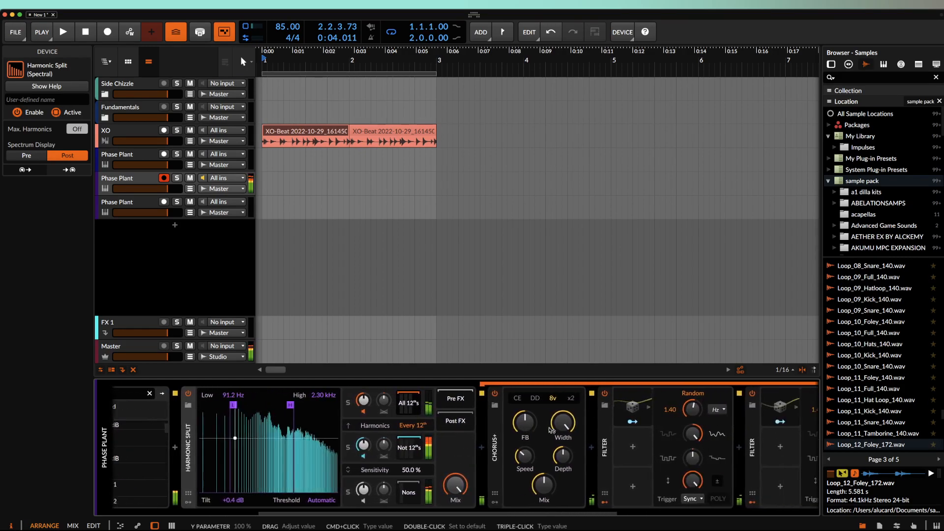
double_click(477, 428)
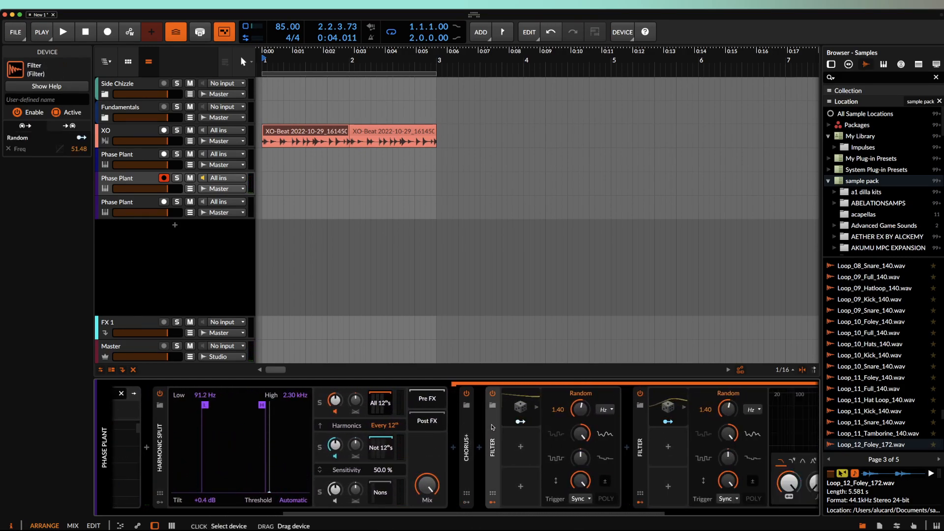
left_click(493, 503)
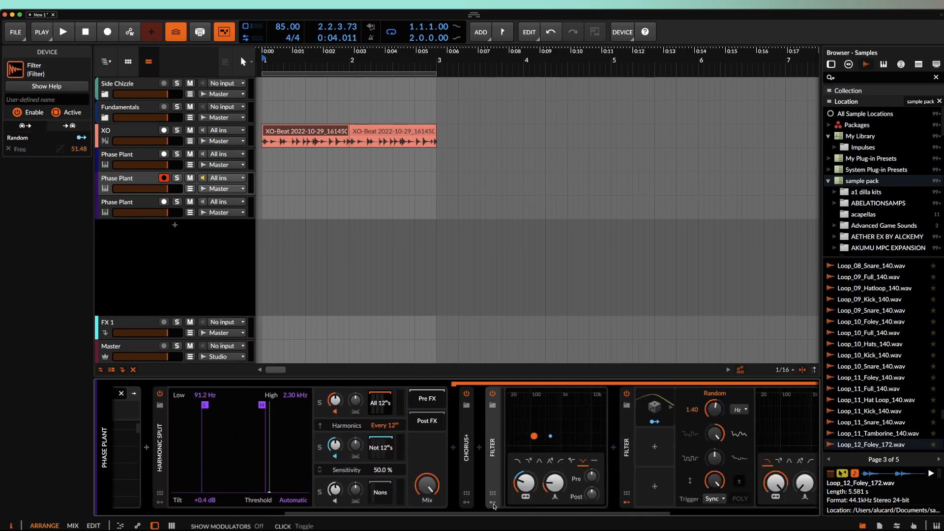
double_click(493, 443)
left_click(518, 450)
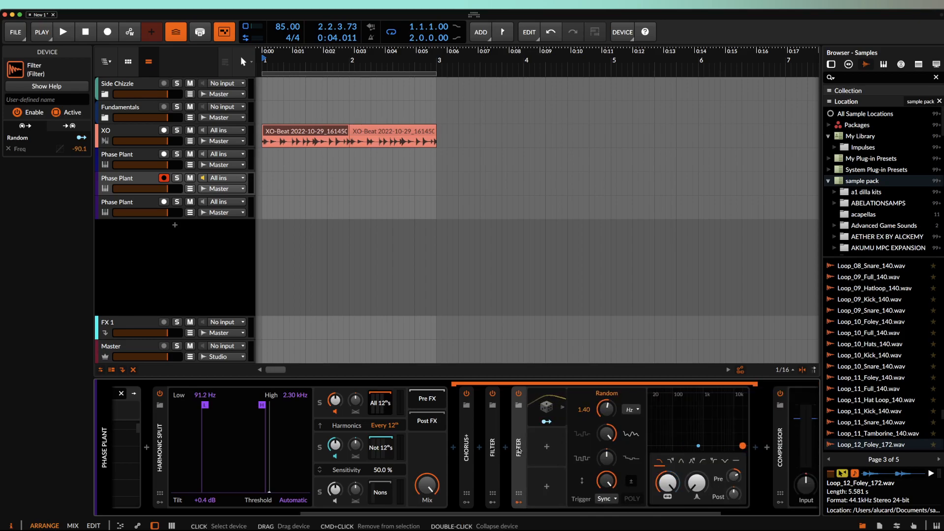
left_click(518, 502)
left_click(466, 442)
left_click(519, 433, "shift")
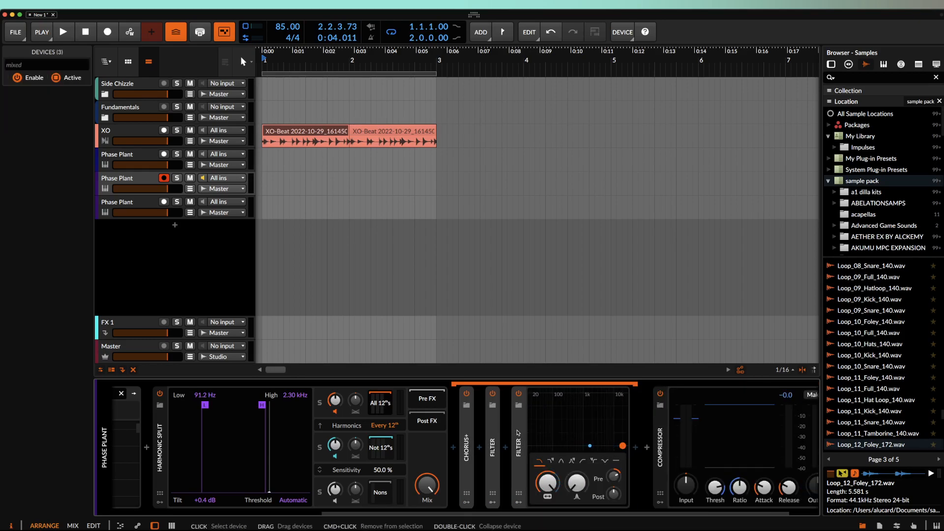
key("Delete")
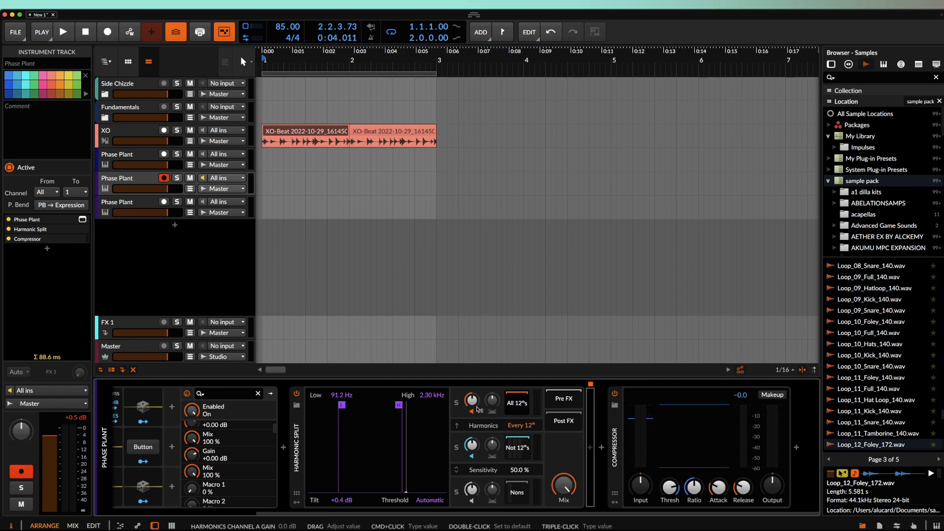
- Insert the DEAD BATTERY FX Layer preset after Harmonic Split, found by searching 'FX'
left_click(590, 447)
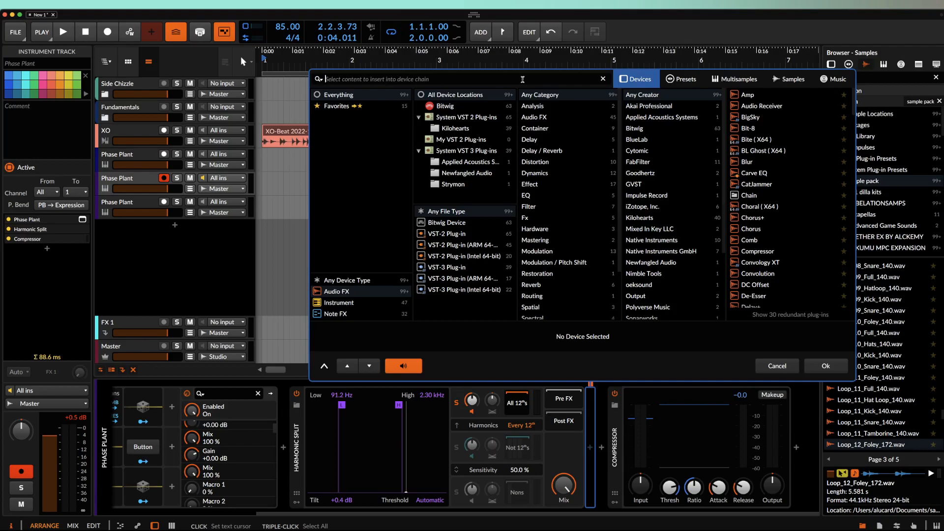
type("FX")
left_click(748, 106)
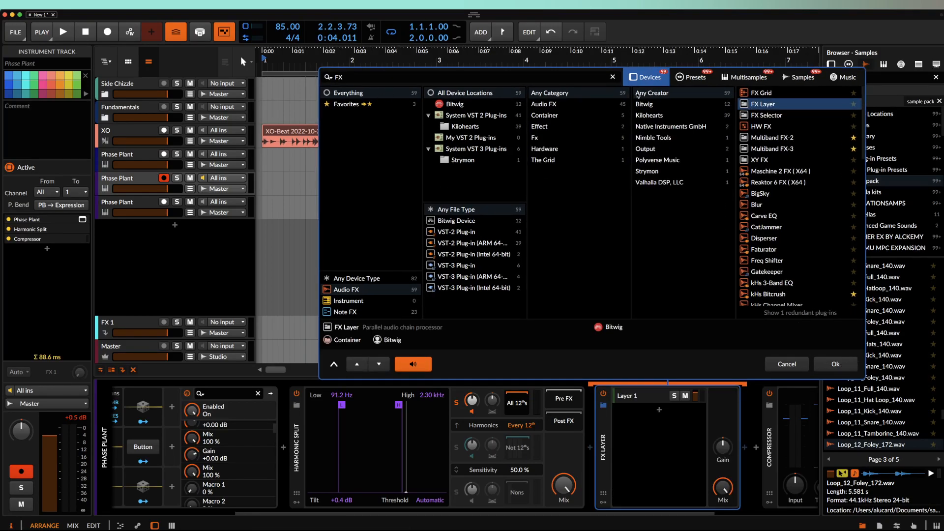
left_click(681, 79)
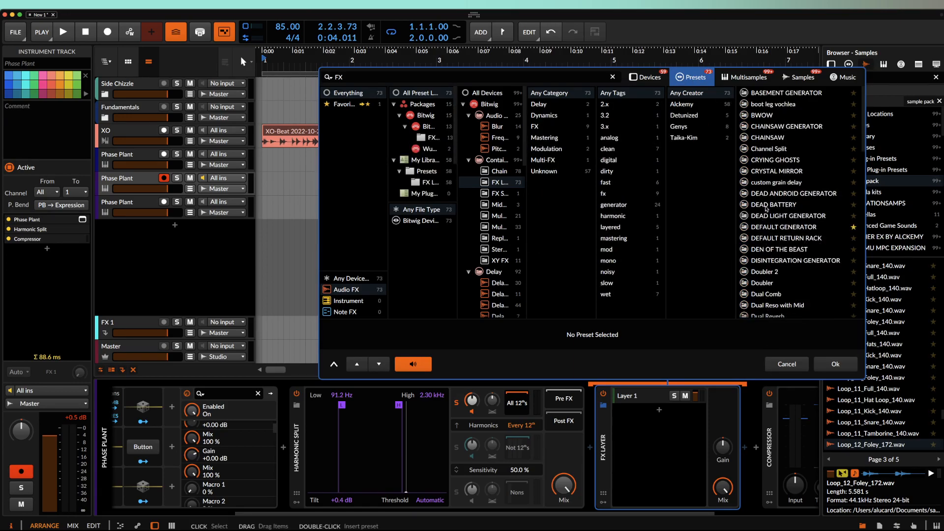
left_click(765, 204)
left_click(837, 364)
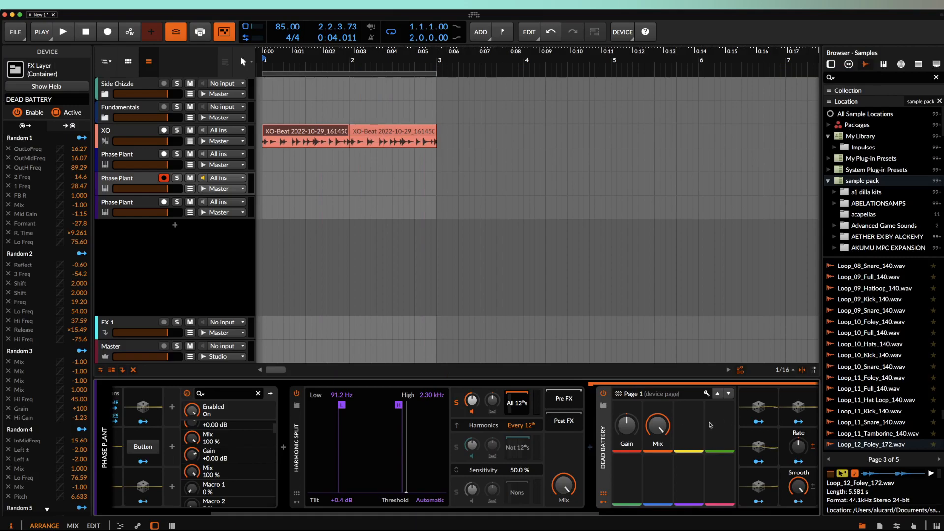
- Move DEAD BATTERY into the Not 12ths band, solo that band, and keep its gain at default
left_click(549, 402)
scroll(548, 402, "right", 10)
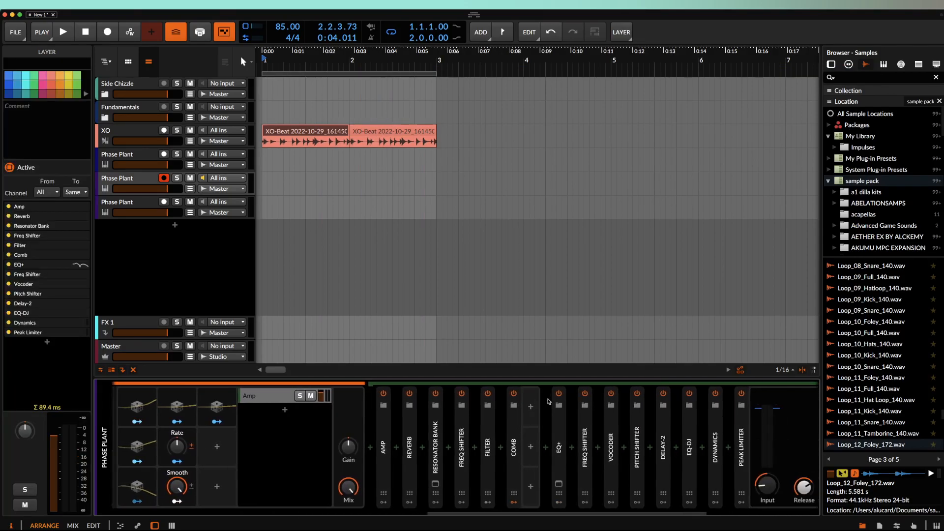
scroll(678, 450, "left", 10)
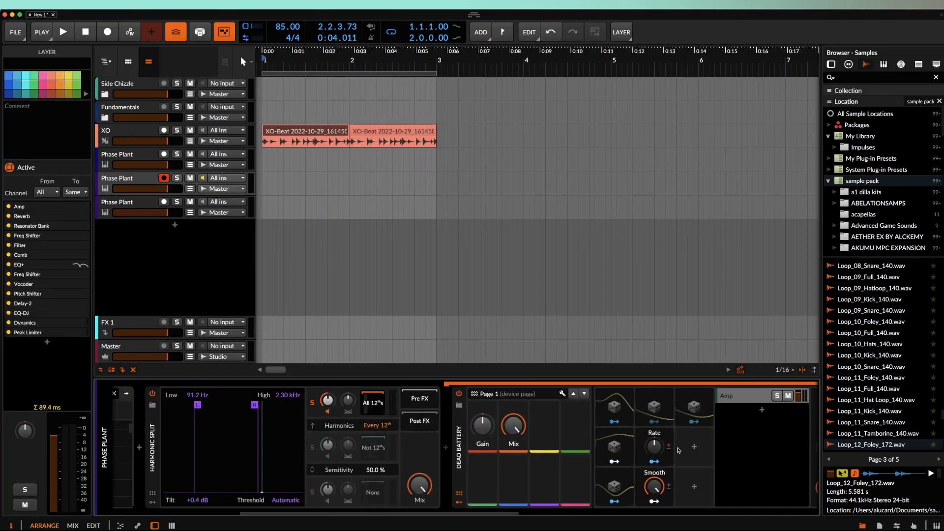
left_click(479, 429)
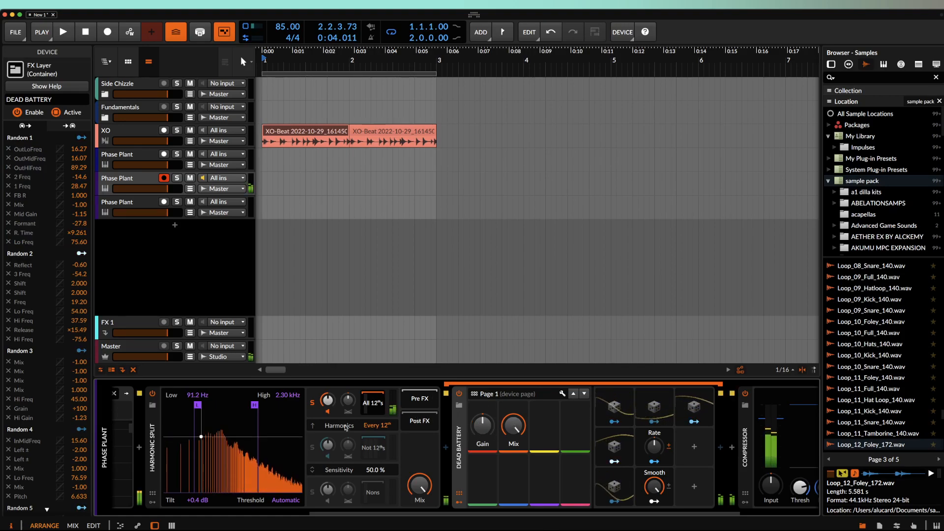
left_click(312, 403)
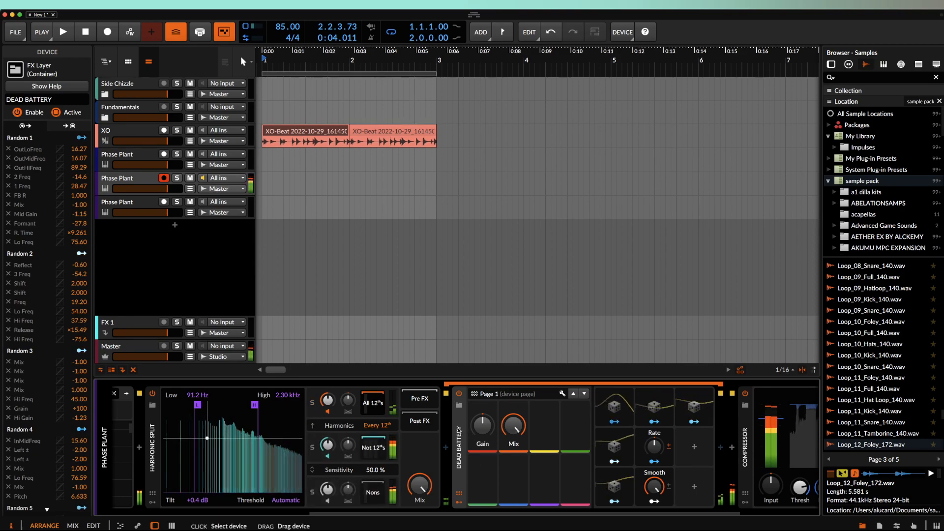
left_click_drag(419, 464, 374, 448)
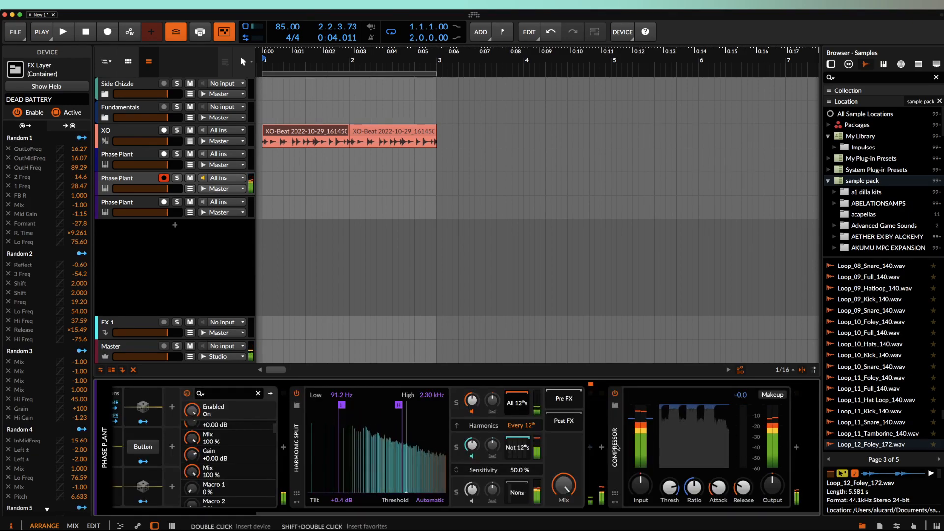
left_click(458, 448)
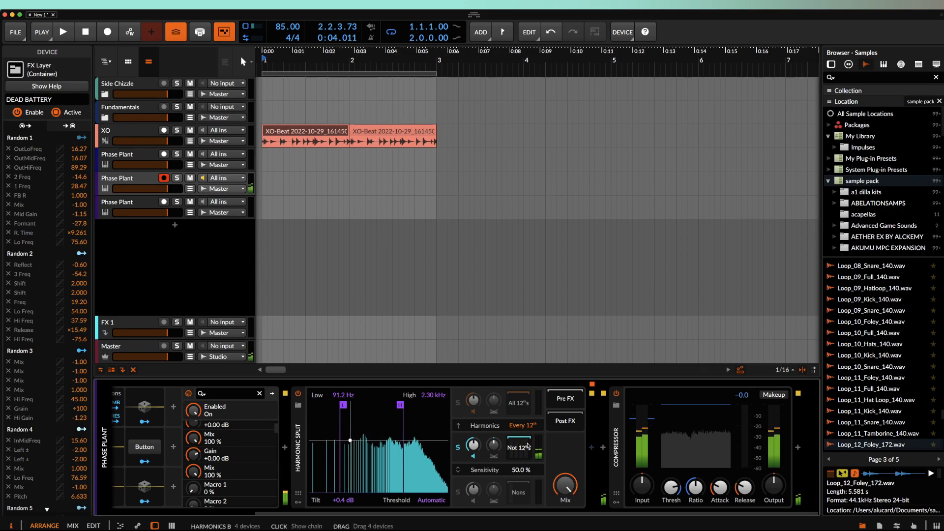
left_click_drag(473, 446, 474, 445)
double_click(474, 446)
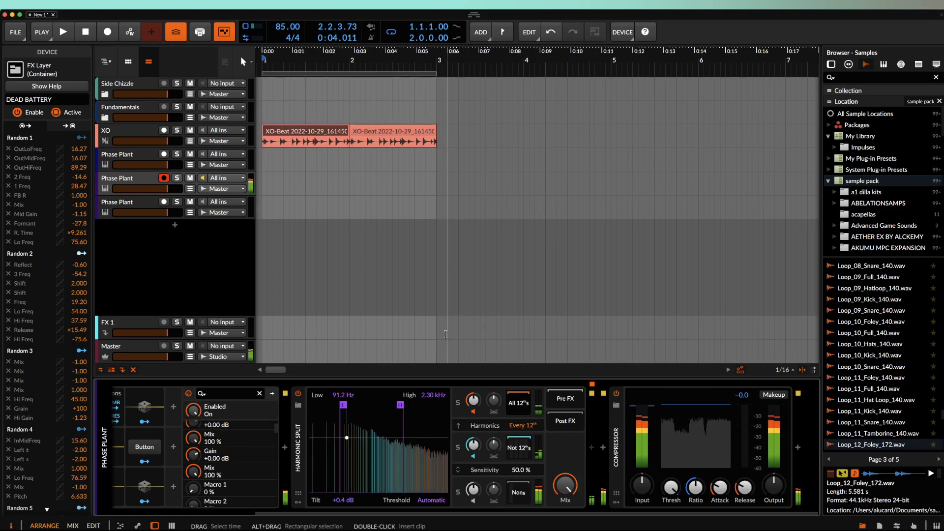
- Switch the harmonics pattern to Fundamental and reposition DEAD BATTERY within the Harms chain
left_click_drag(523, 425, 527, 425)
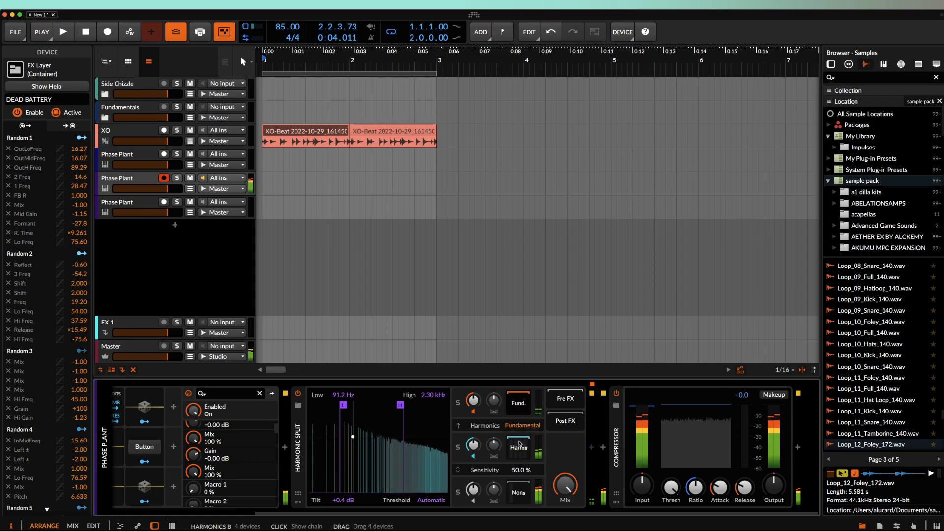
left_click(520, 448)
scroll(541, 444, "right", 5)
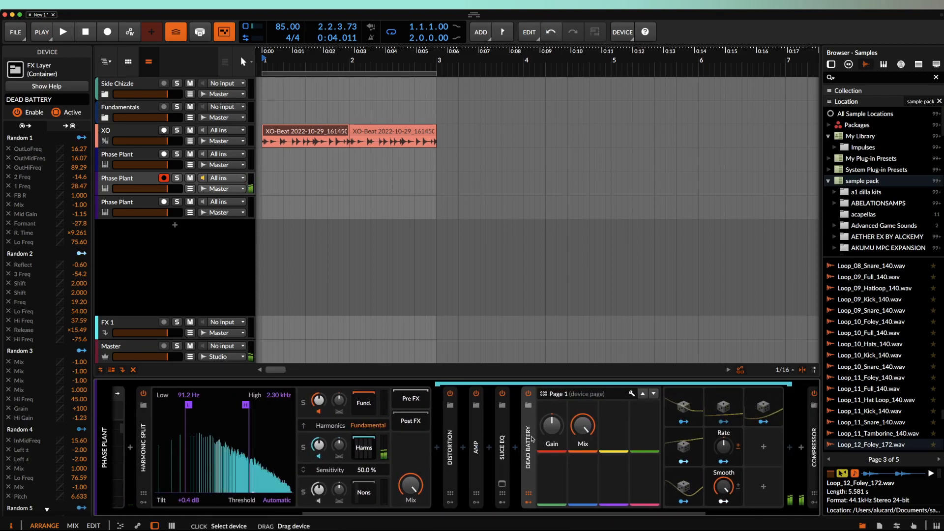
left_click_drag(529, 430, 462, 416)
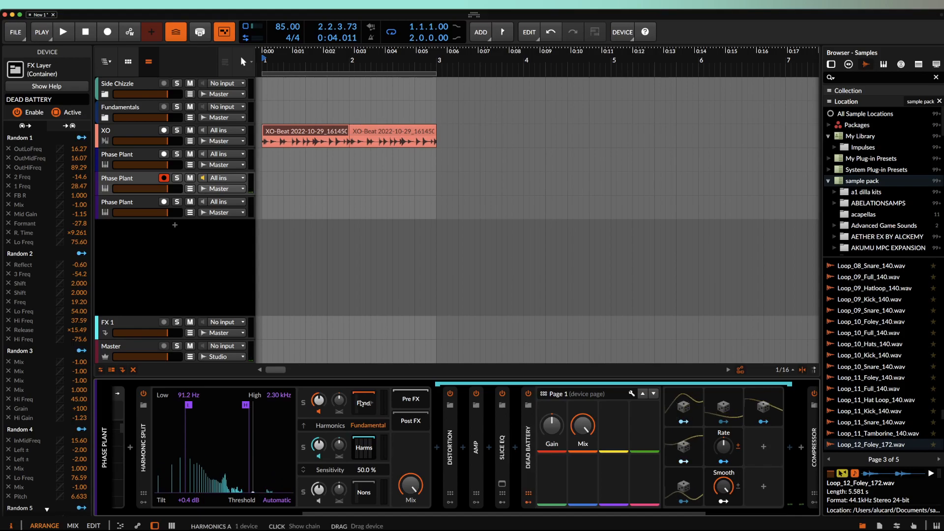
- Preview CRYING GHOSTS, then load DISINTEGRATION GENERATOR in place of DEAD BATTERY
left_click(450, 405)
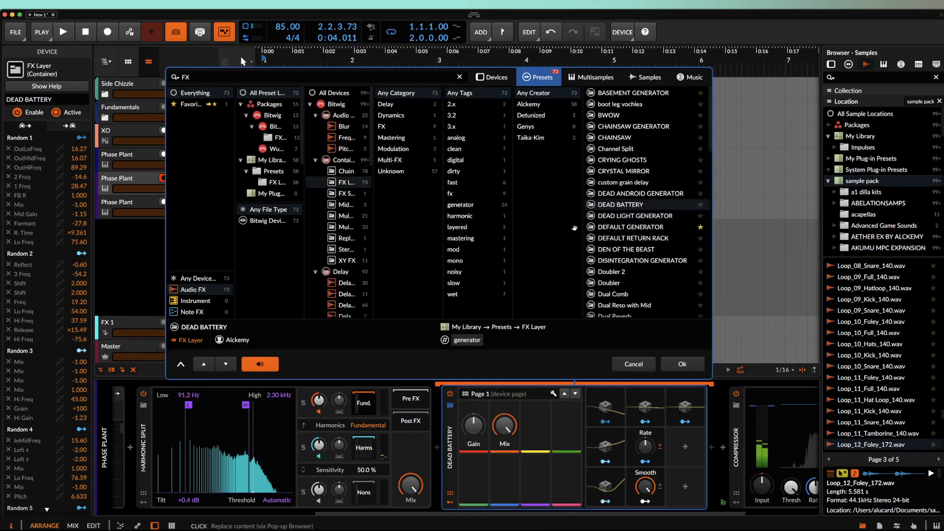
left_click(619, 161)
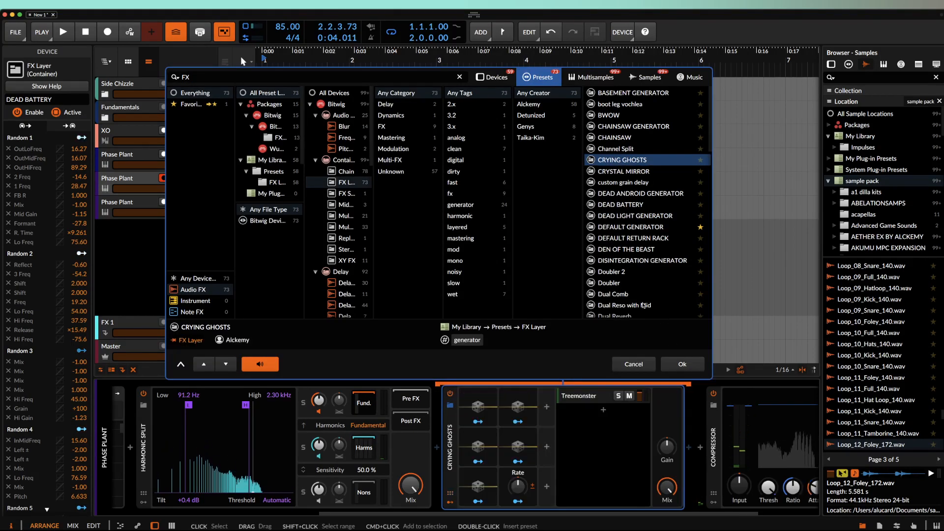
left_click(634, 261)
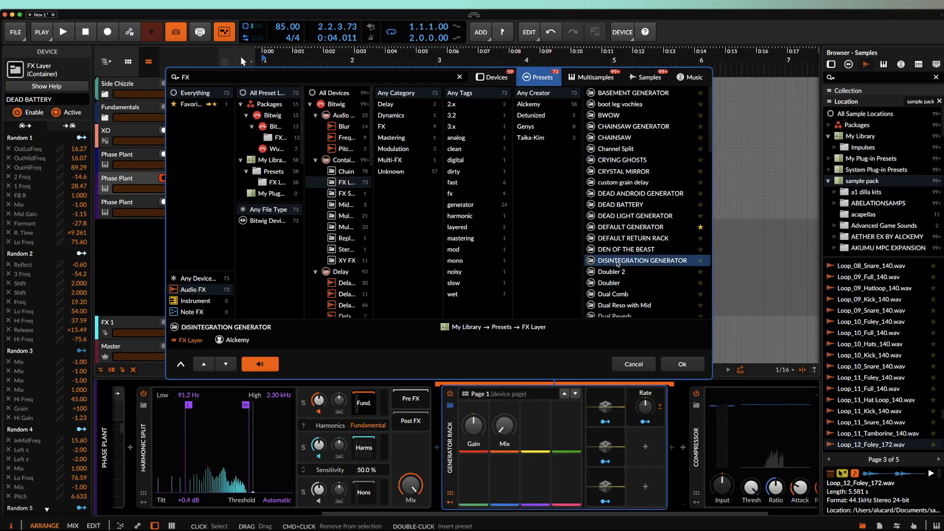
left_click(684, 365)
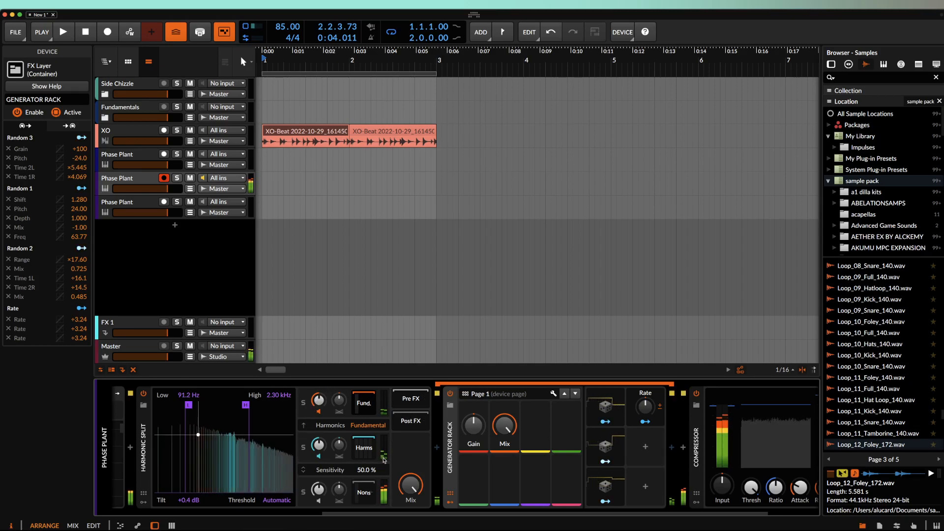
- Delete the Blur device from the Nons band, then show the Harms band's chain
scroll(380, 453, "left", 2)
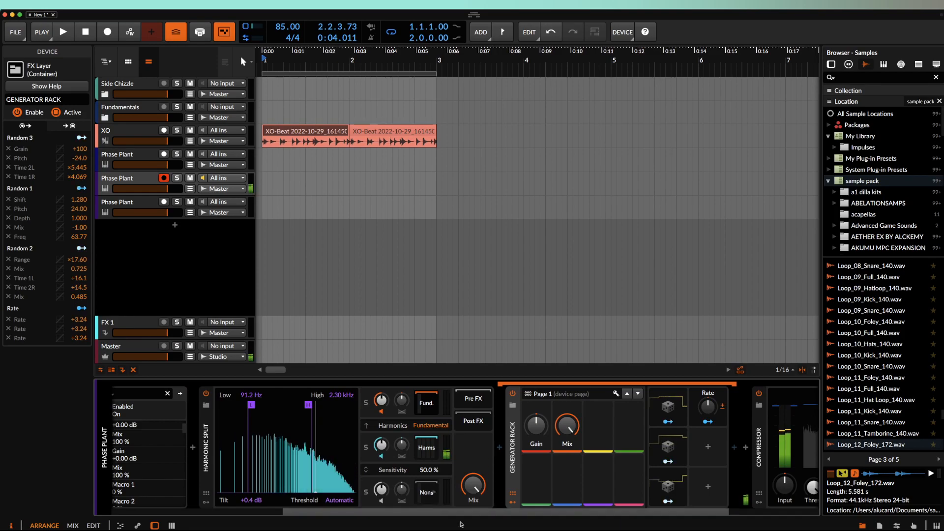
left_click(516, 423)
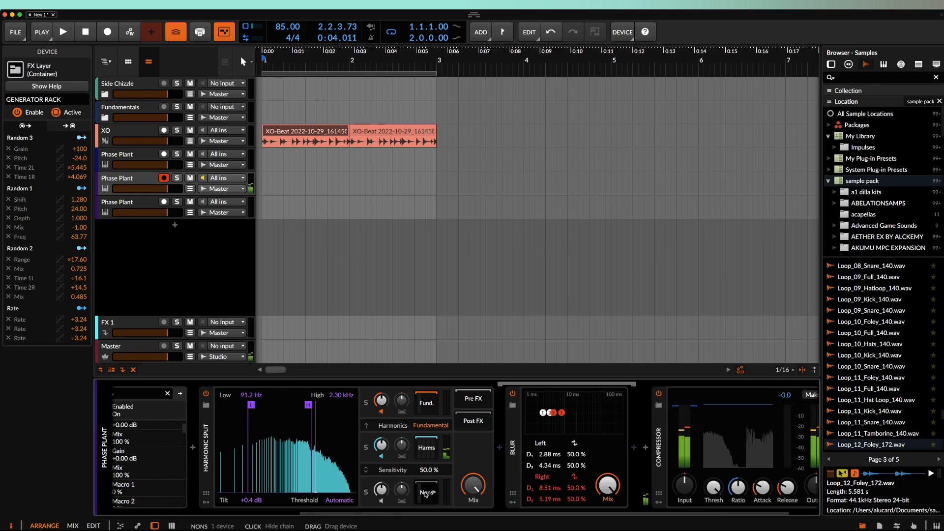
key("Delete")
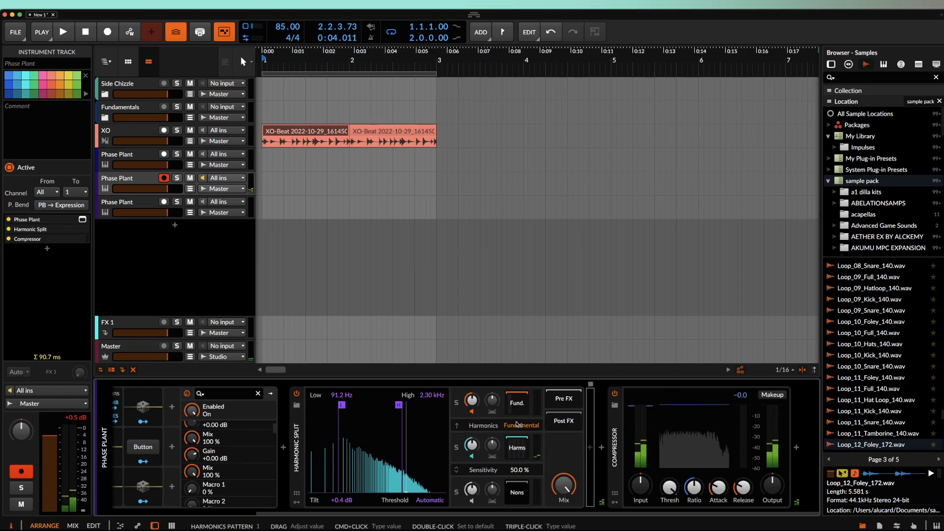
left_click(521, 448)
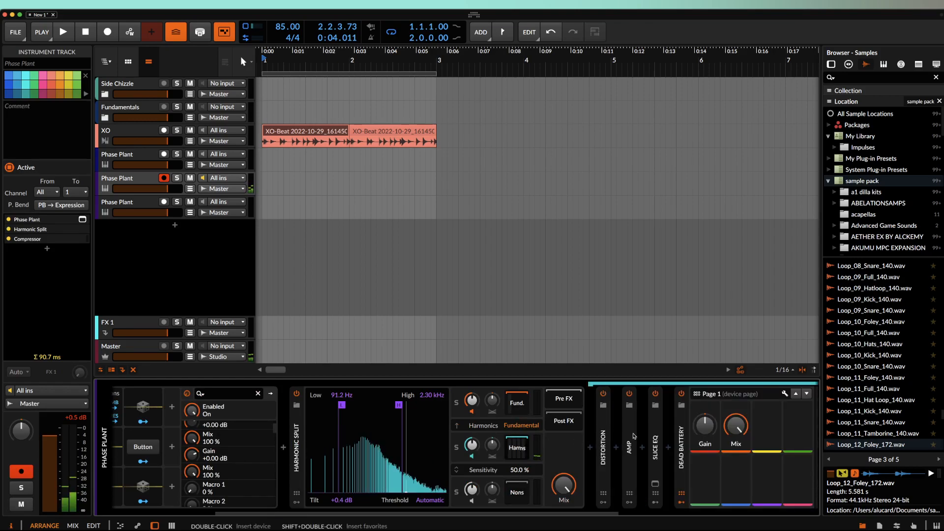
- Swap Dead Battery for the CHAINSAW GENERATOR preset from the preset browser
left_click(682, 447)
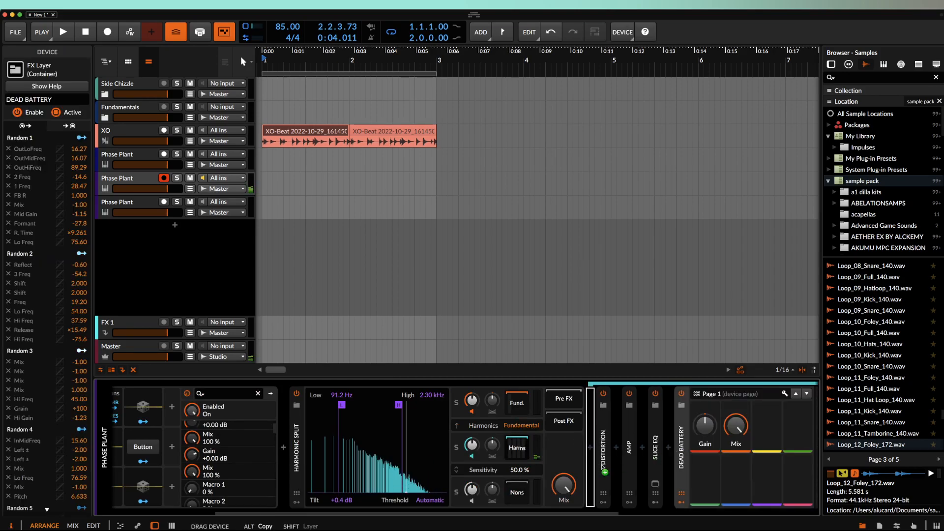
left_click(516, 491)
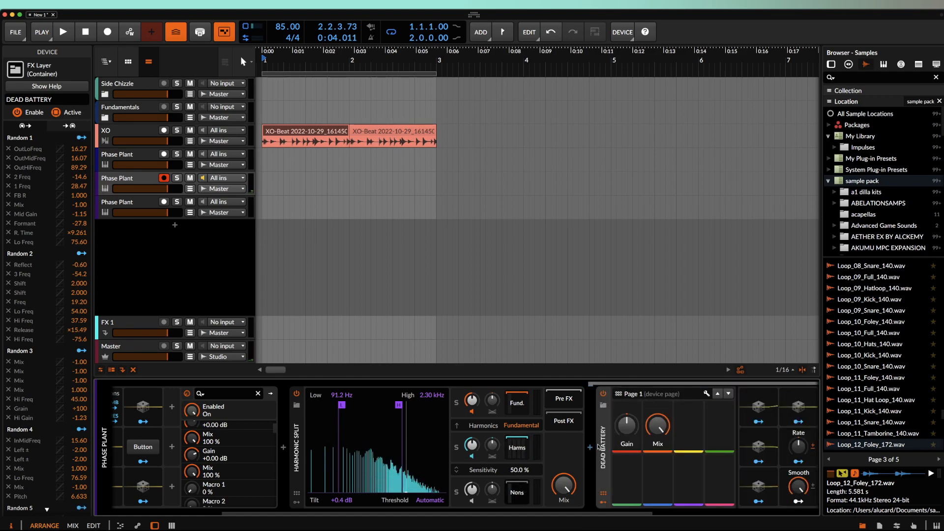
left_click(603, 406)
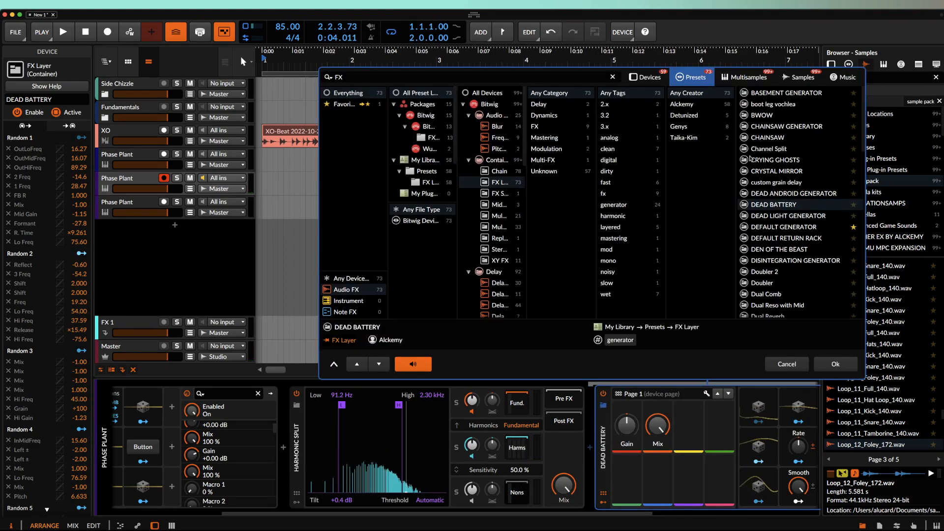
left_click(773, 127)
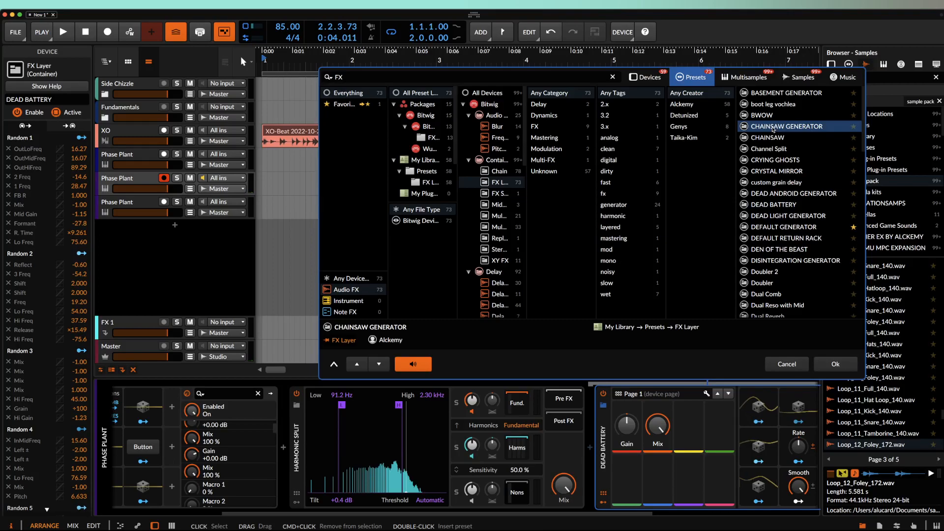
left_click(836, 364)
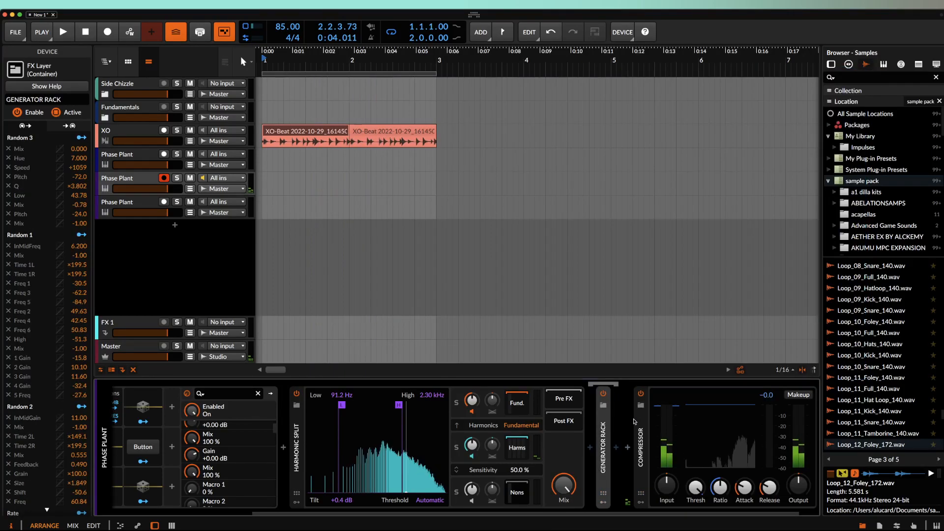
- Turn the Generator Rack mix to 100% and collapse it, then set Compressor output to +8.1 dB
left_click_drag(605, 485, 606, 378)
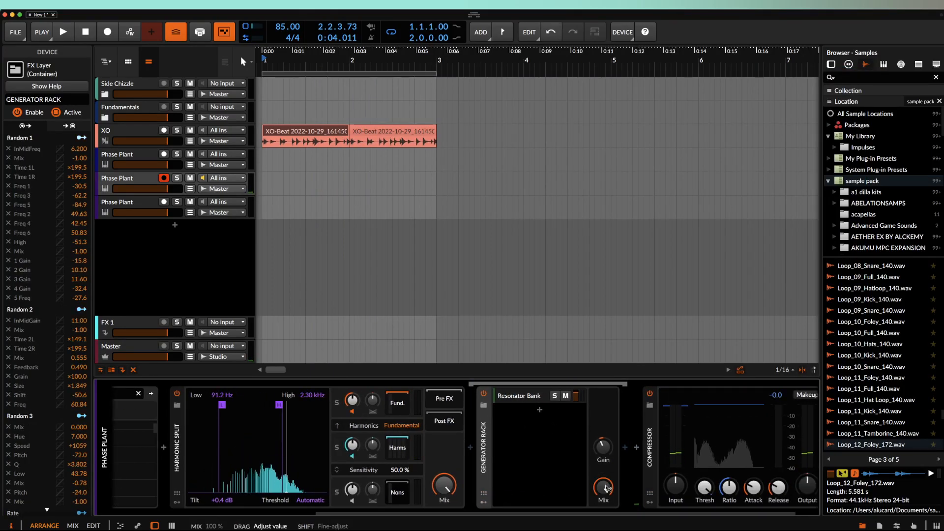
double_click(485, 437)
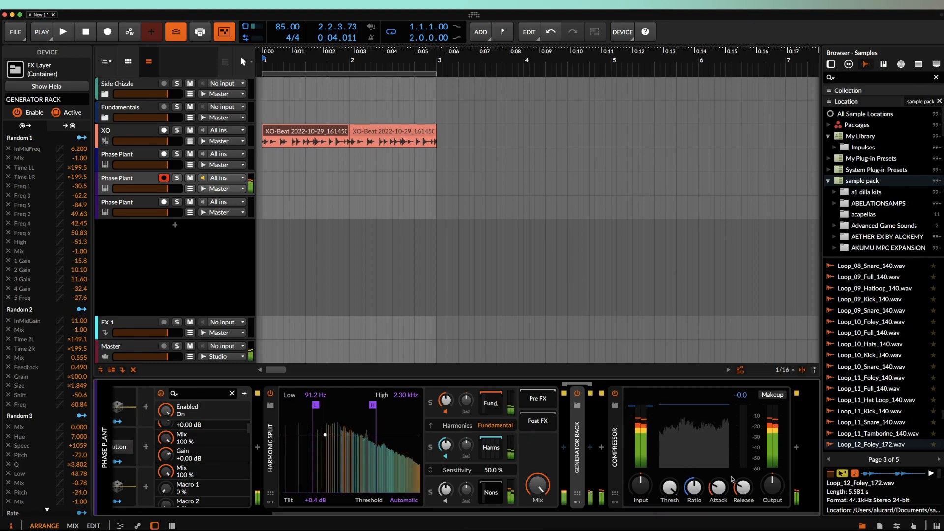
left_click_drag(772, 486, 772, 468)
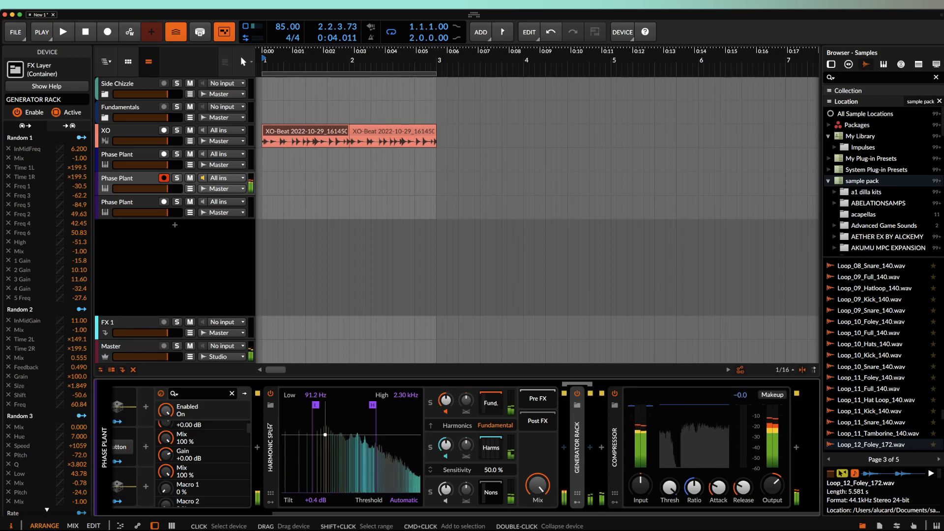
left_click_drag(772, 486, 772, 475)
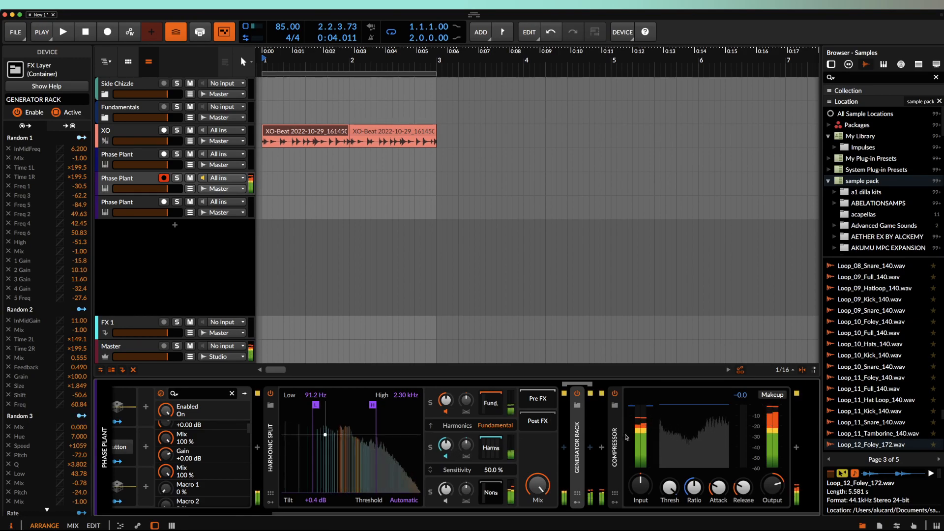
scroll(344, 443, "left", 5)
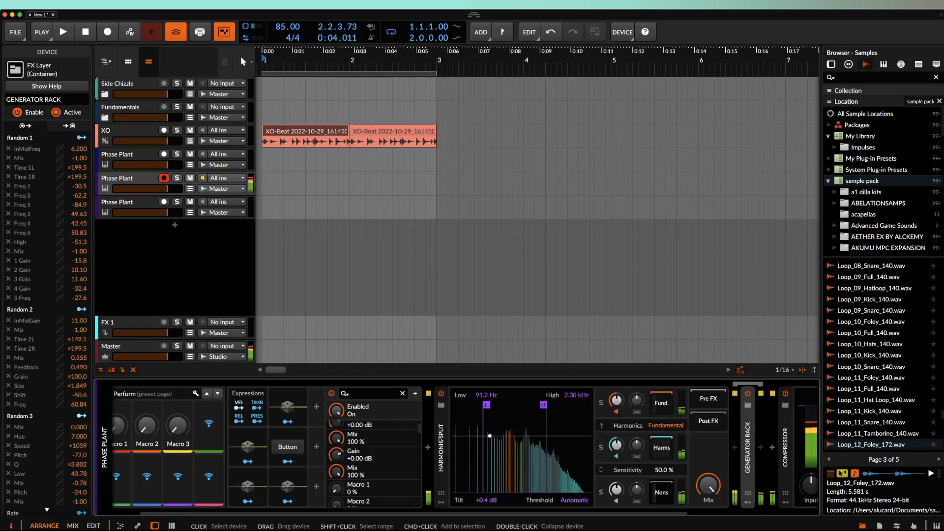
- Set Harmonic Split's Harmonics pattern to Every 2nd, splitting into odds and evens
scroll(242, 446, "left", 1)
scroll(243, 446, "right", 2)
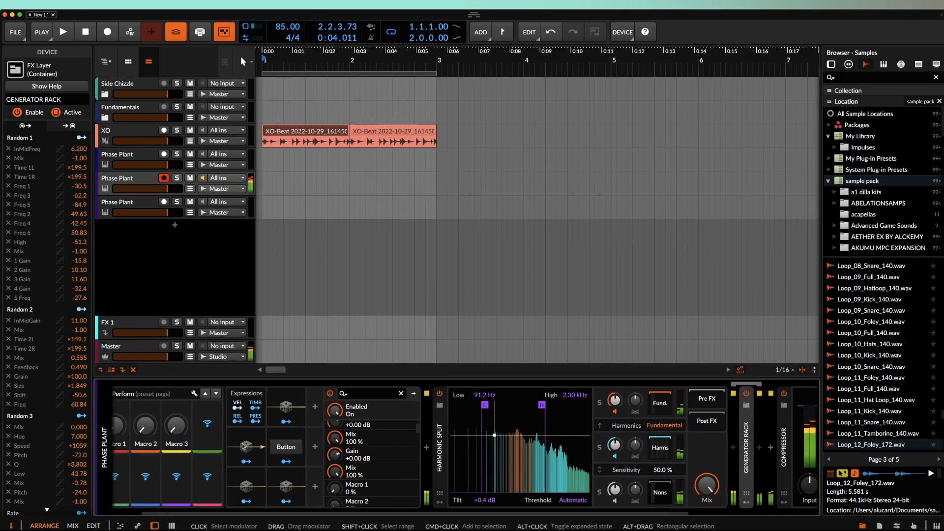
scroll(242, 446, "left", 1)
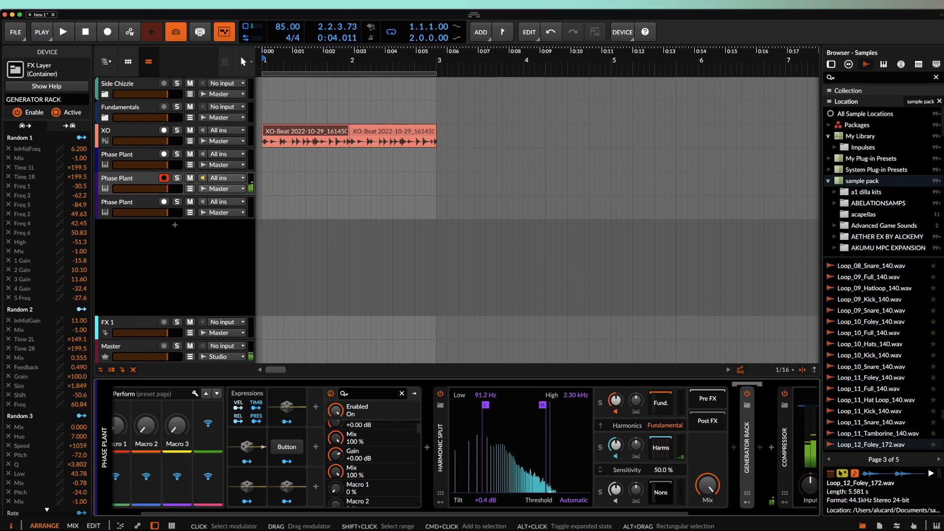
left_click_drag(649, 427, 655, 428)
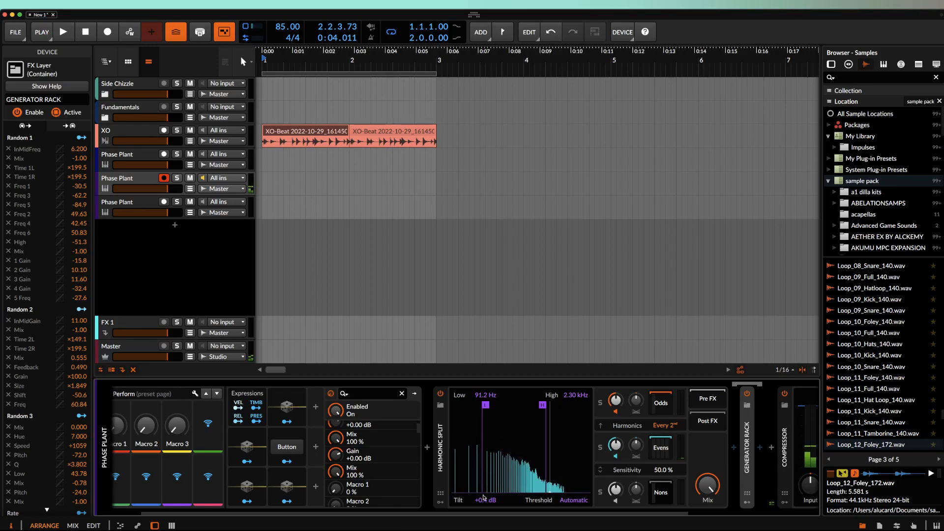
- Set the Harmonic Split Tilt to +5.1 dB and collapse the device
scroll(657, 450, "right", 3)
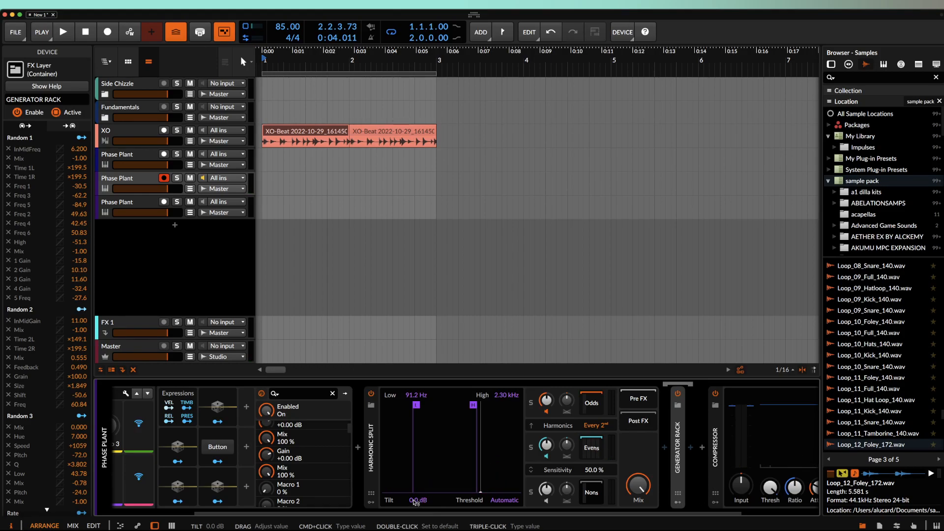
left_click_drag(415, 502, 416, 508)
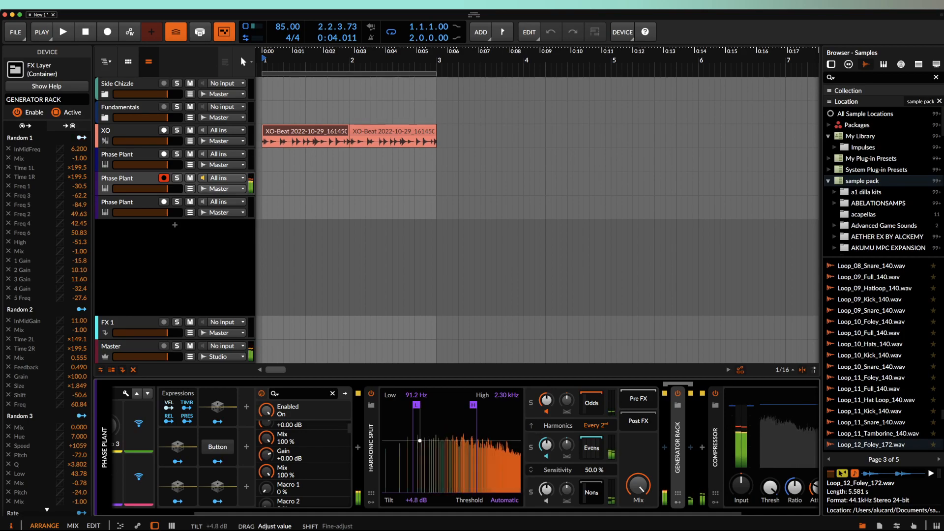
left_click_drag(416, 500, 416, 500)
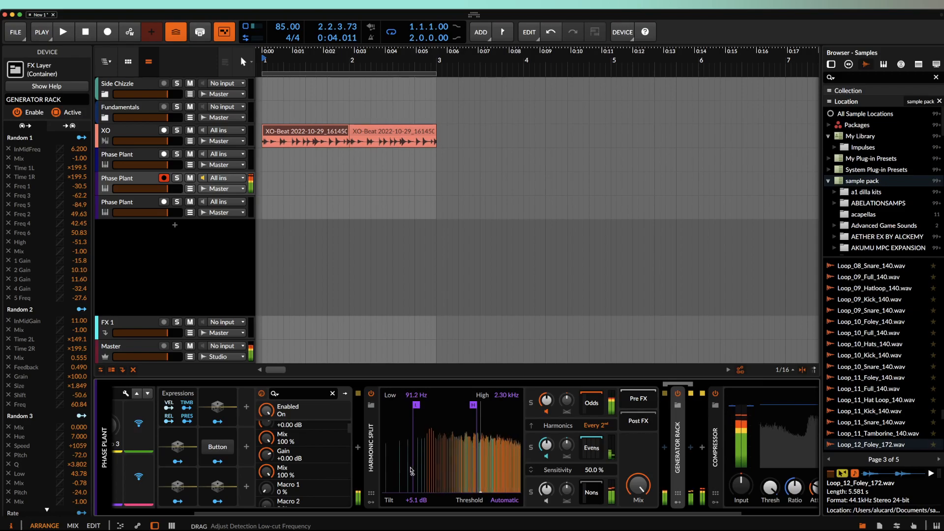
double_click(372, 455)
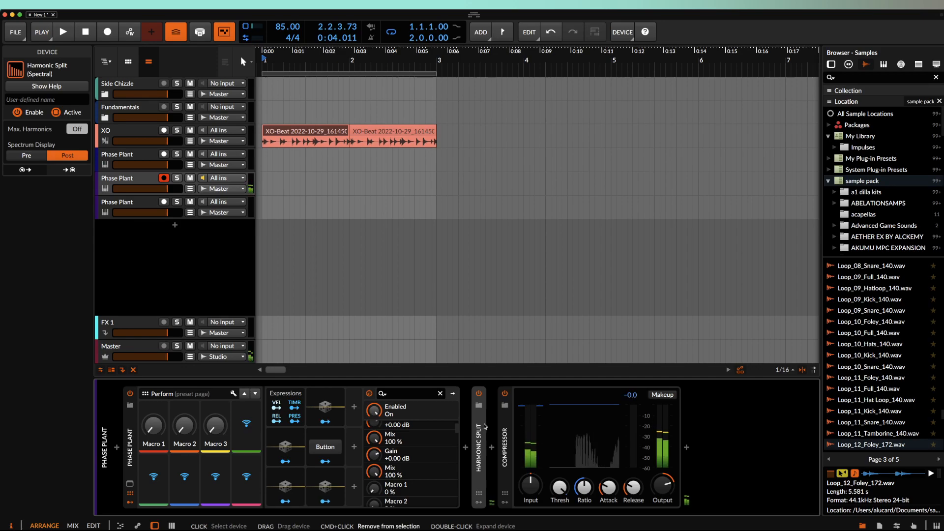
- Duplicate the Harmonic Split with Cmd+D and expand both copies to check their settings
key("super+d")
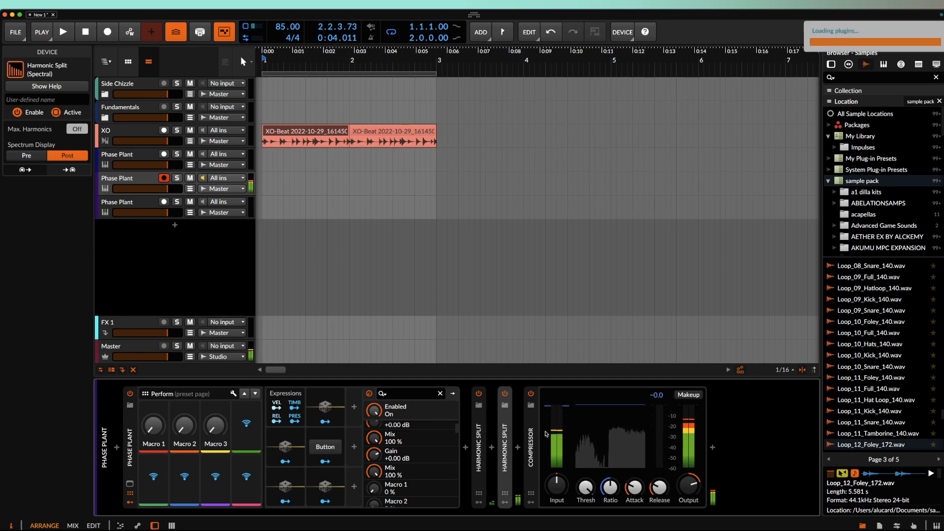
left_click_drag(689, 485, 689, 493)
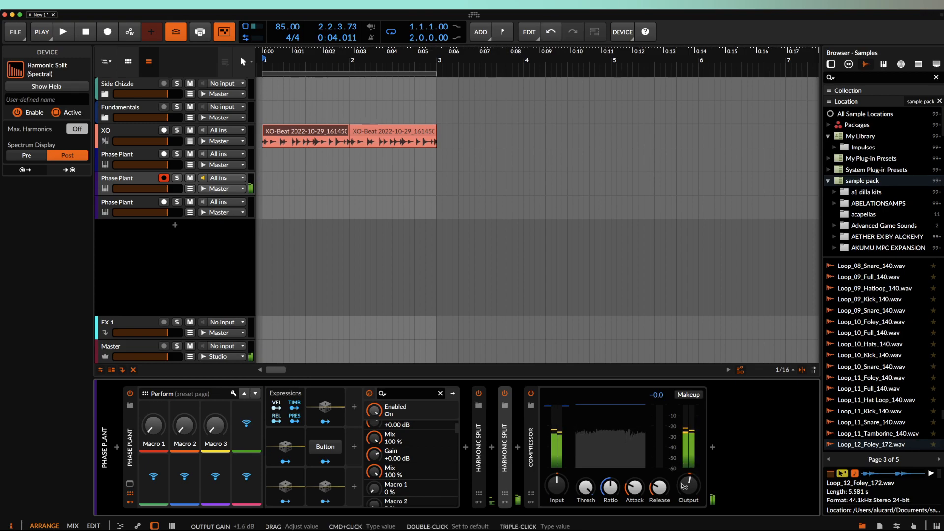
double_click(508, 437)
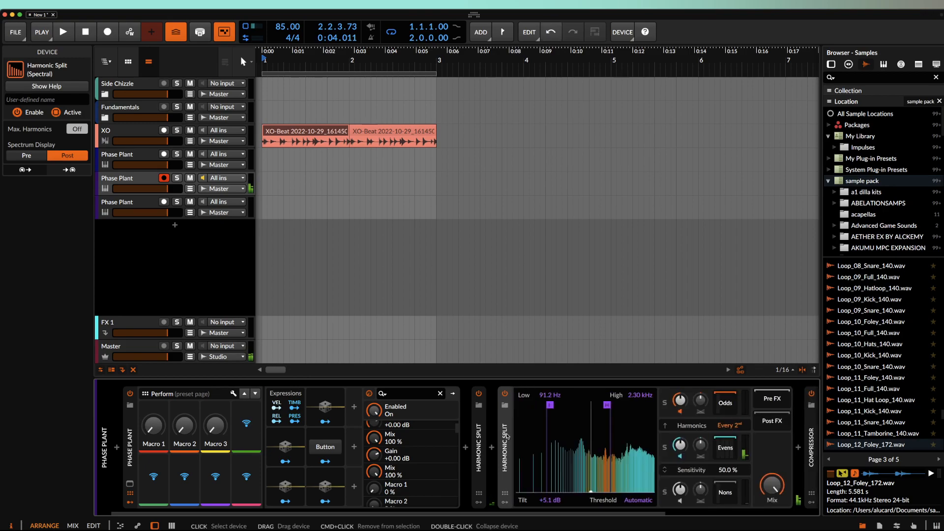
double_click(479, 434)
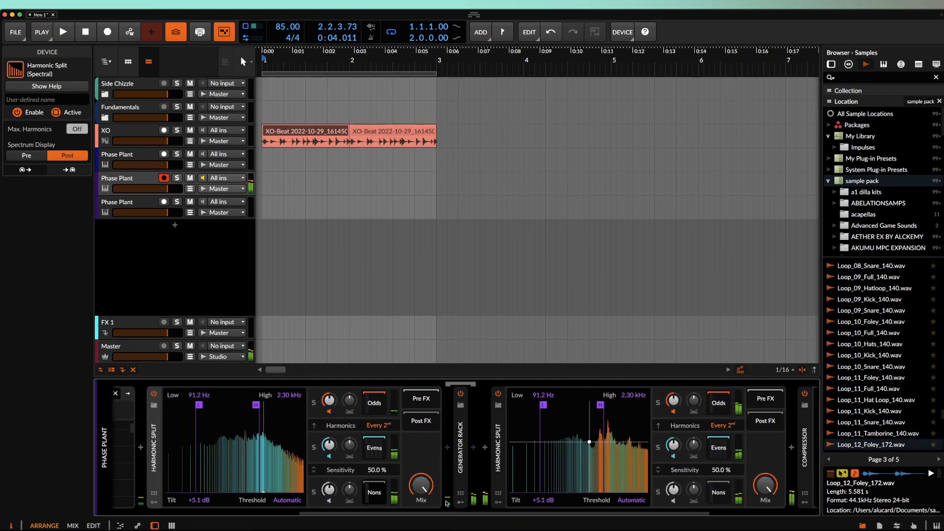
left_click_drag(420, 489, 421, 509)
- Set the Compressor output to about +7.9 dB and collapse the second Harmonic Split
scroll(586, 483, "right", 6)
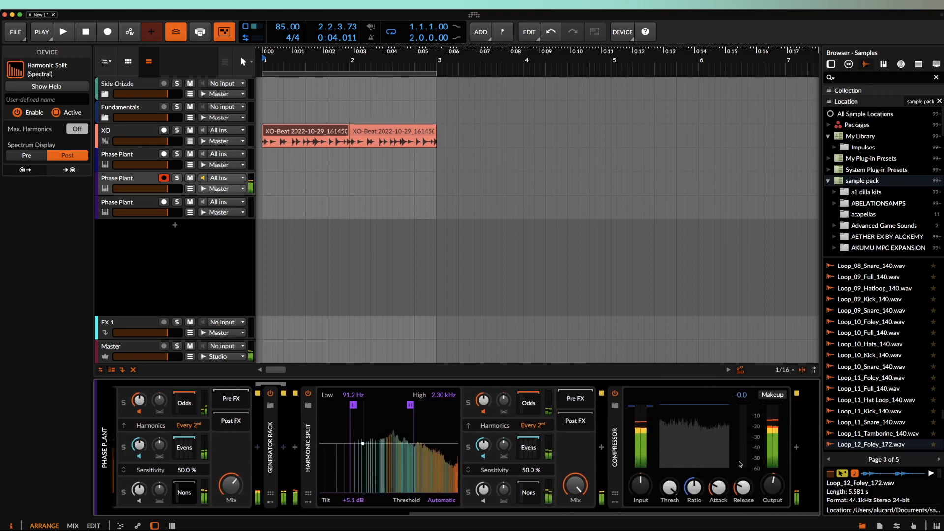
left_click_drag(772, 485, 772, 475)
scroll(542, 445, "left", 8)
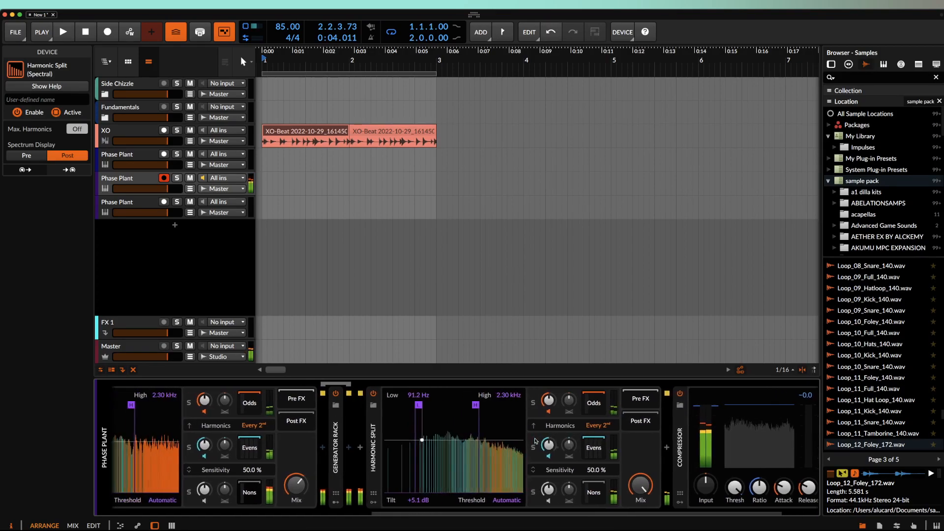
scroll(541, 445, "right", 8)
mouse_move(772, 485)
left_mouse_down()
mouse_move(772, 477)
mouse_move(778, 492)
left_mouse_up()
scroll(539, 453, "left", 1)
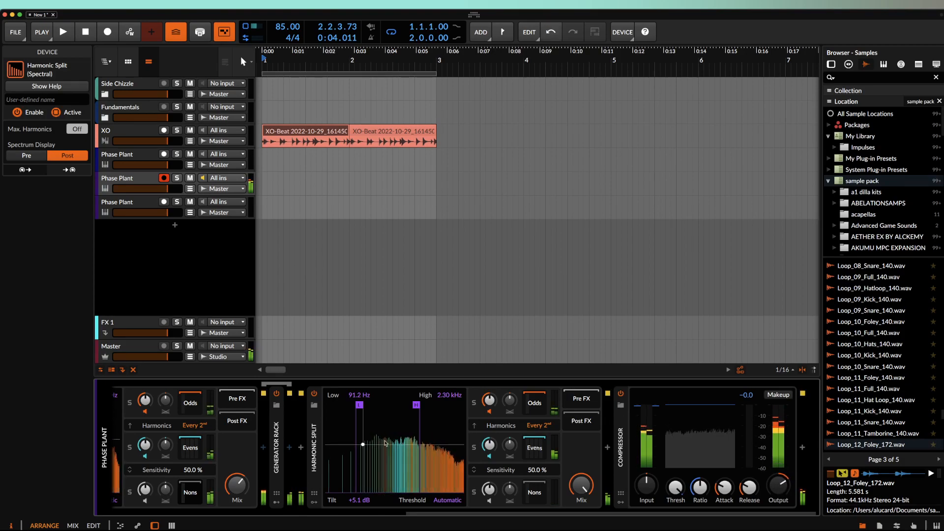
scroll(356, 439, "left", 10)
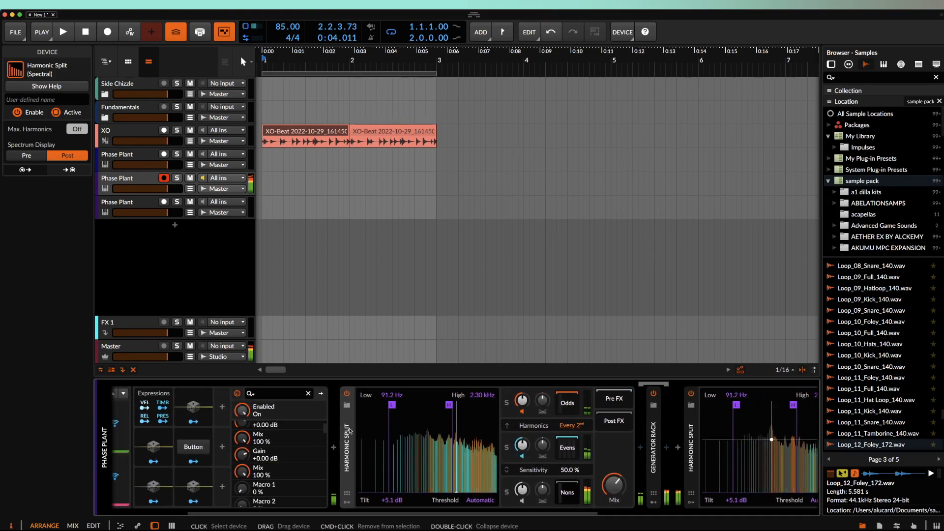
scroll(355, 434, "right", 10)
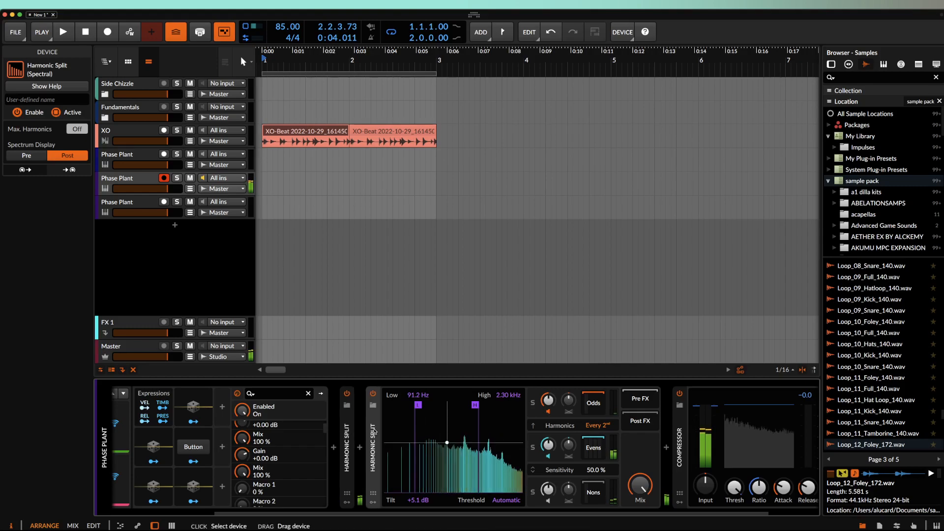
double_click(373, 442)
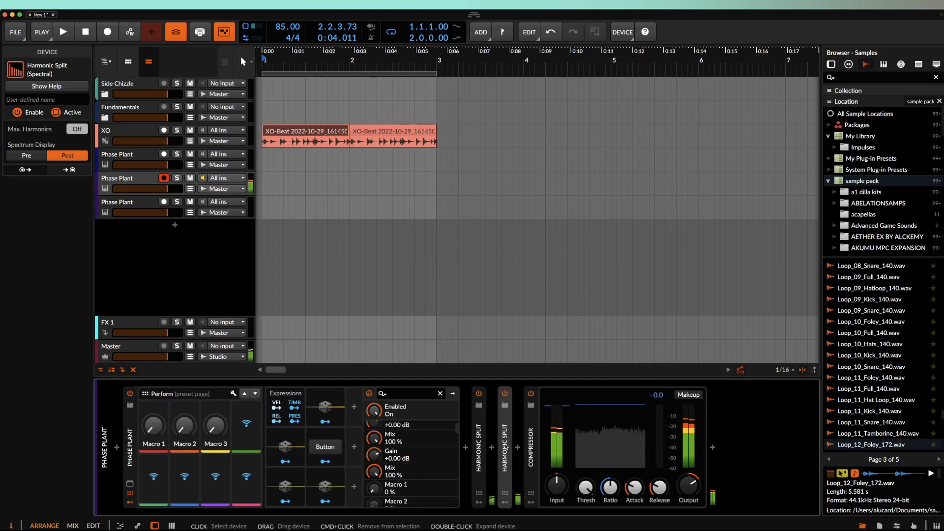
- Bypass the first Harmonic Split with its power button
left_click(478, 394)
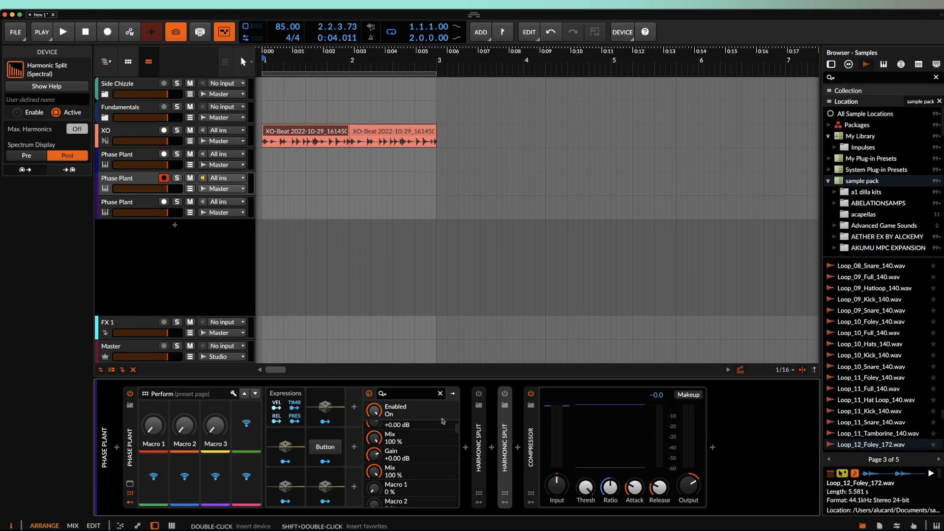
- Deactivate the top two Phase Plant tracks, then show the third track's Loud Split device
left_click(124, 156, "shift")
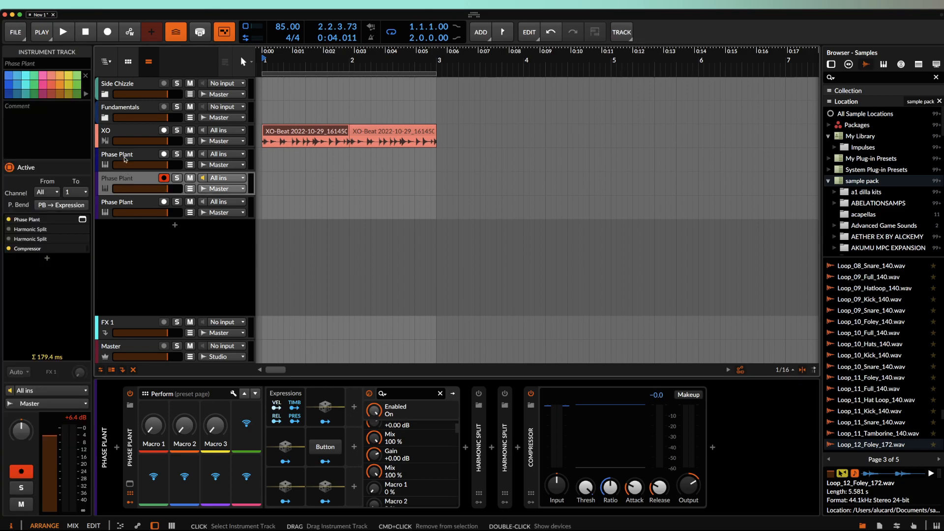
key("shift+a")
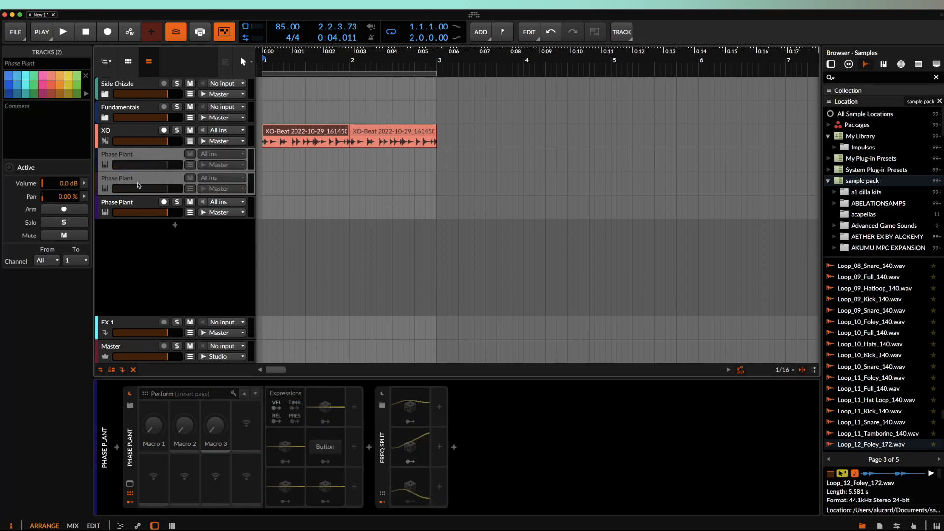
left_click(135, 201)
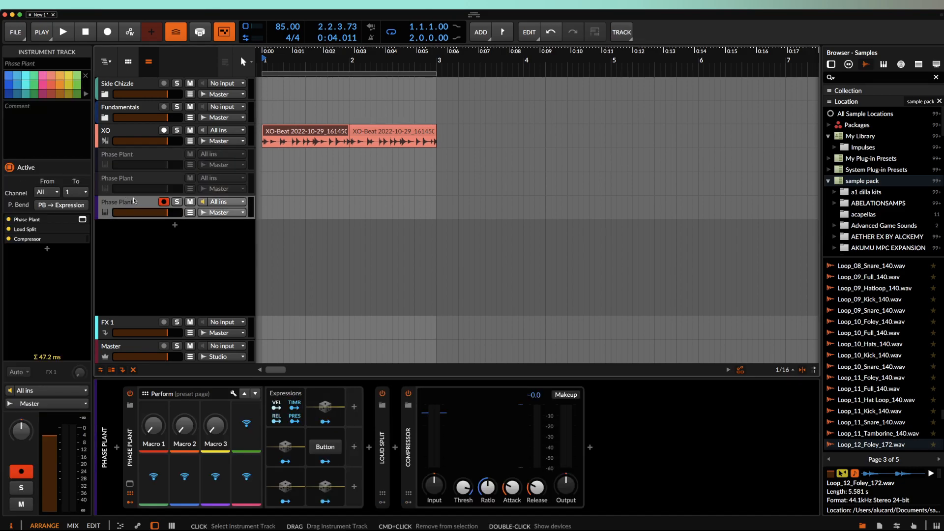
left_click(382, 433)
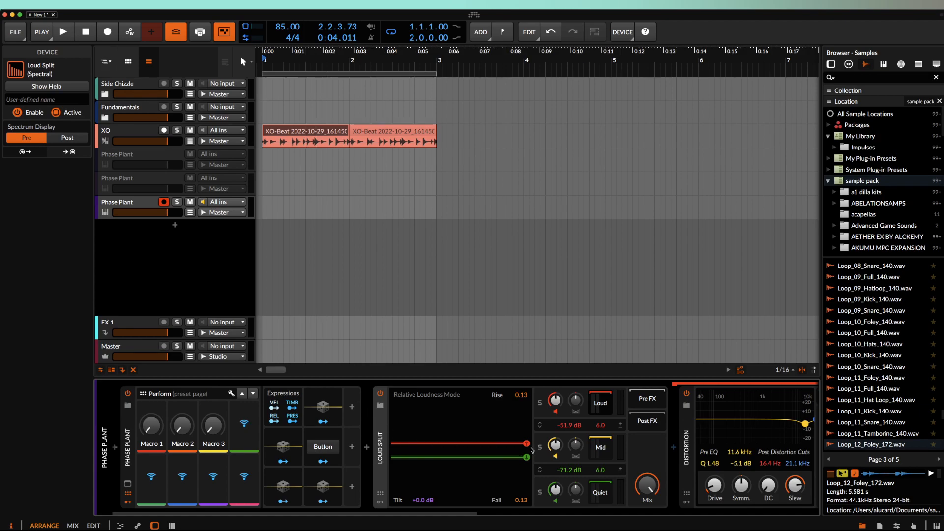
- Toggle Loud Split off and back on, briefly checking the Phase Plant plugin window
left_click(380, 394)
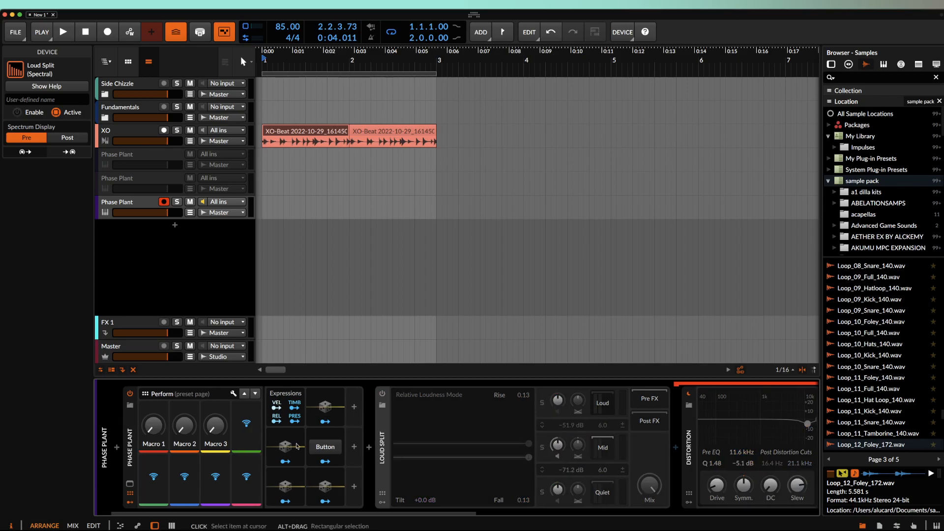
left_click(130, 483)
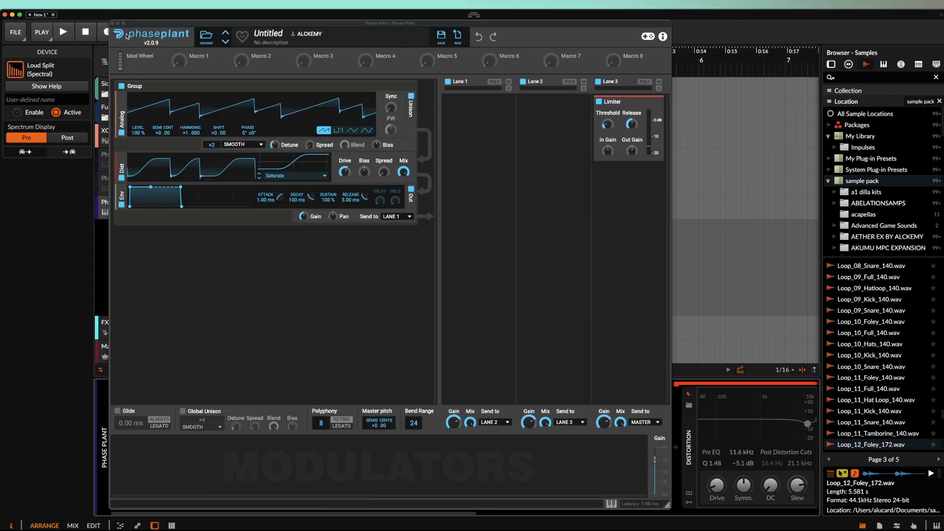
left_click(112, 24)
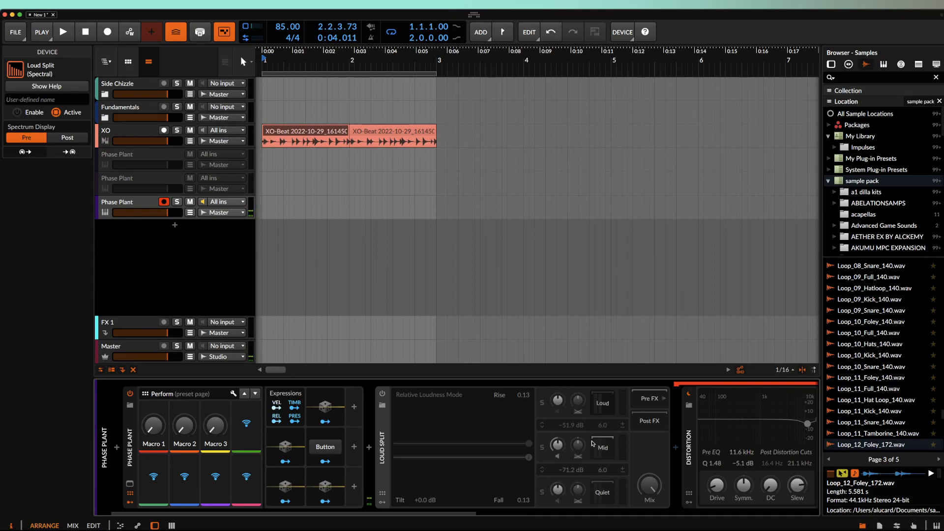
left_click(383, 394)
- View the Mid and Quiet band device chains inside Loud Split
scroll(512, 417, "right", 5)
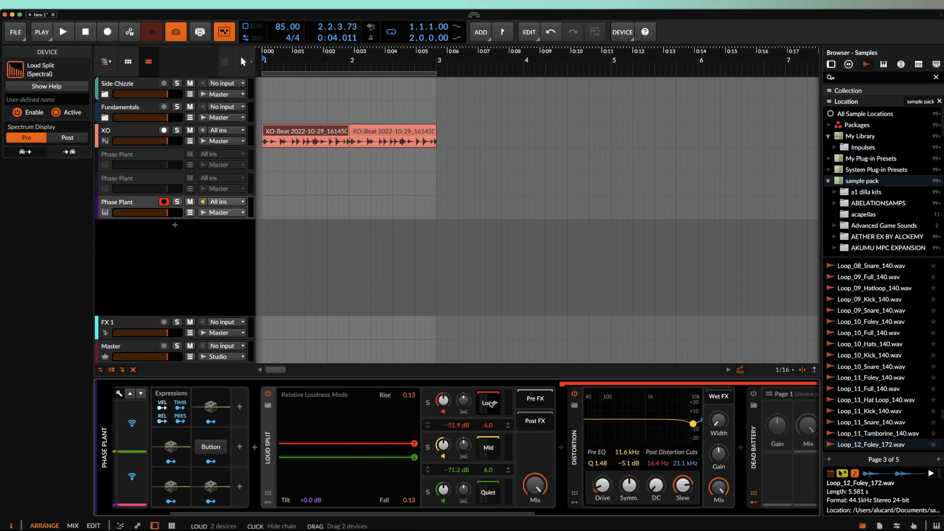
left_click(490, 449)
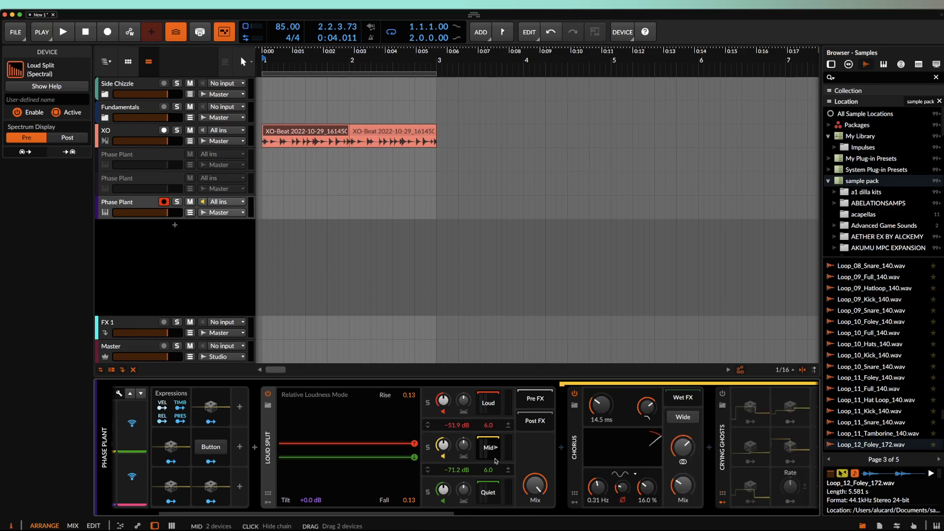
left_click(487, 494)
scroll(513, 439, "right", 3)
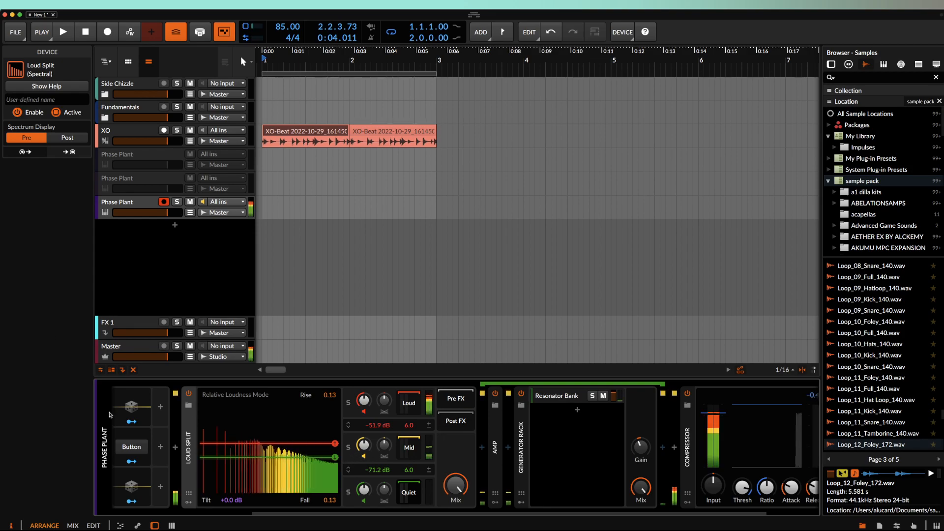
- Set Loud Split's Tilt to +6.0 dB
left_click_drag(232, 500, 231, 453)
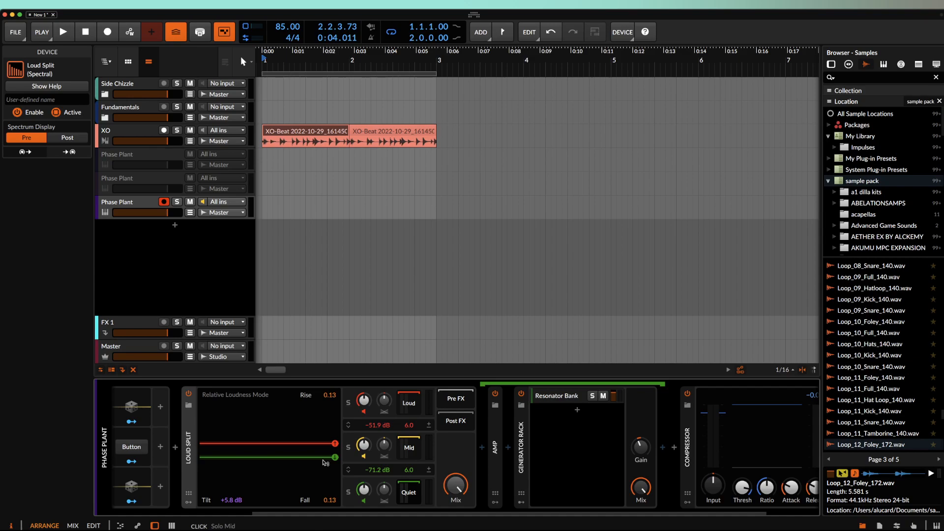
left_click_drag(230, 500, 234, 526)
left_click_drag(224, 498, 249, 487)
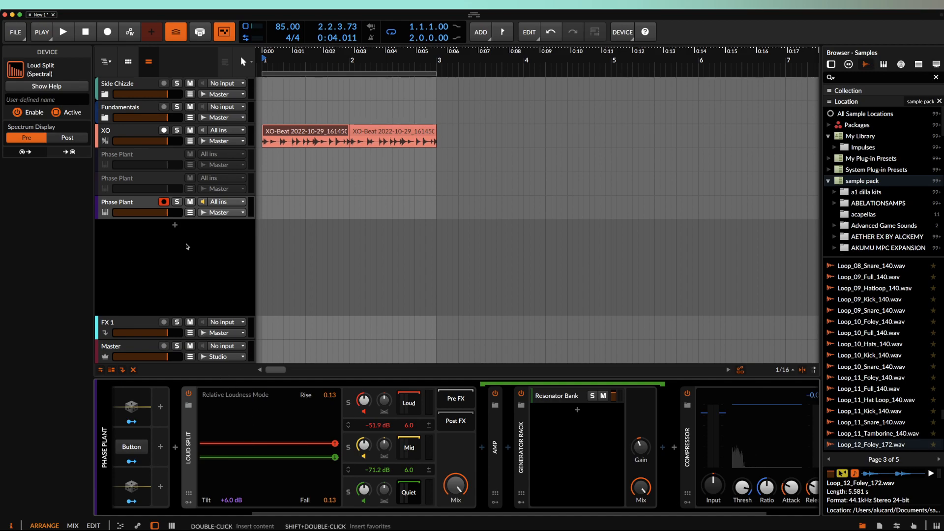
- Show the post-processing spectrum and set the thresholds to -89.1 dB and -59.6 dB
left_click(58, 139)
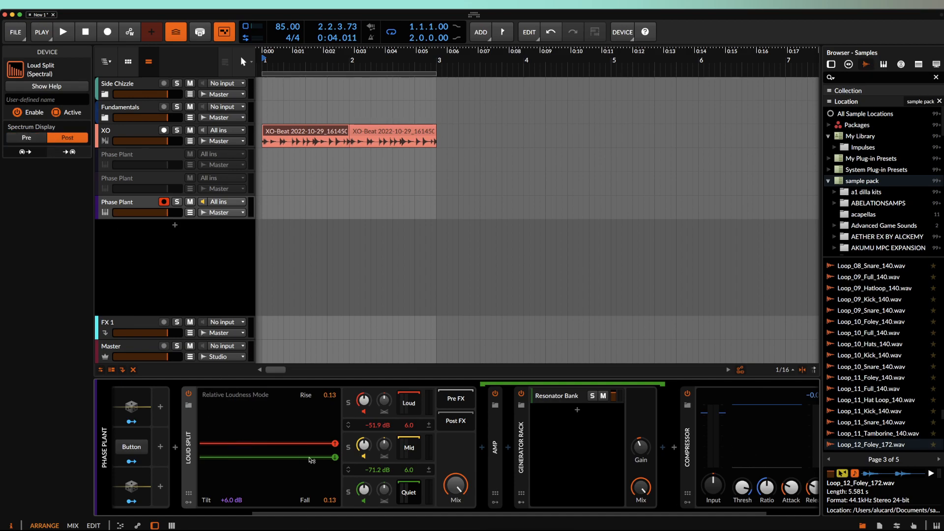
mouse_move(335, 457)
left_mouse_down()
mouse_move(336, 475)
mouse_move(336, 453)
left_mouse_up()
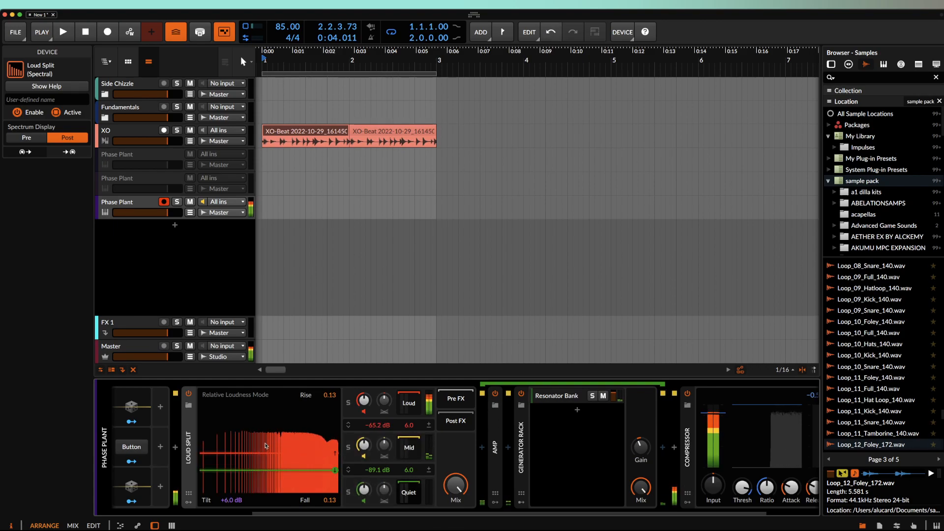
mouse_move(230, 500)
left_mouse_down()
mouse_move(231, 528)
mouse_move(230, 500)
left_mouse_up()
left_click_drag(338, 457, 338, 451)
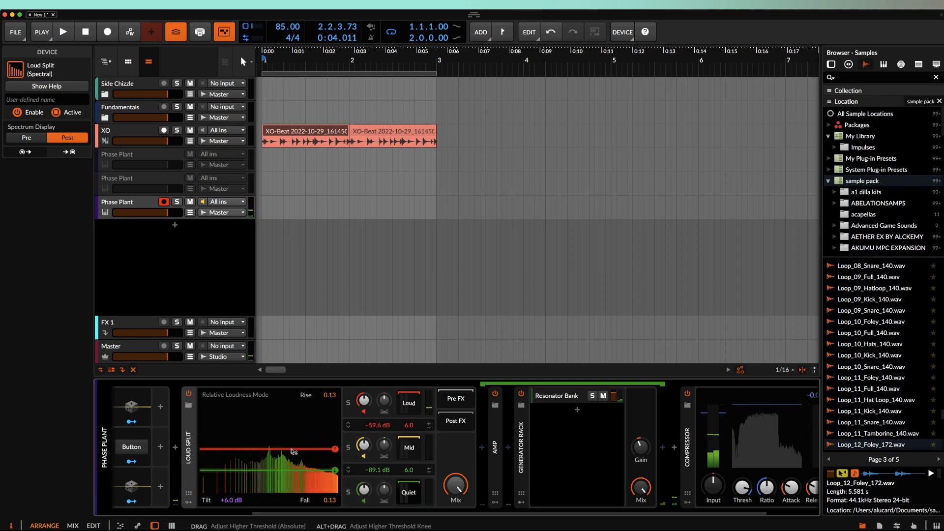
left_click(189, 502)
- Add a Random modulator to Loud Split and expand its parameters
left_click(205, 418)
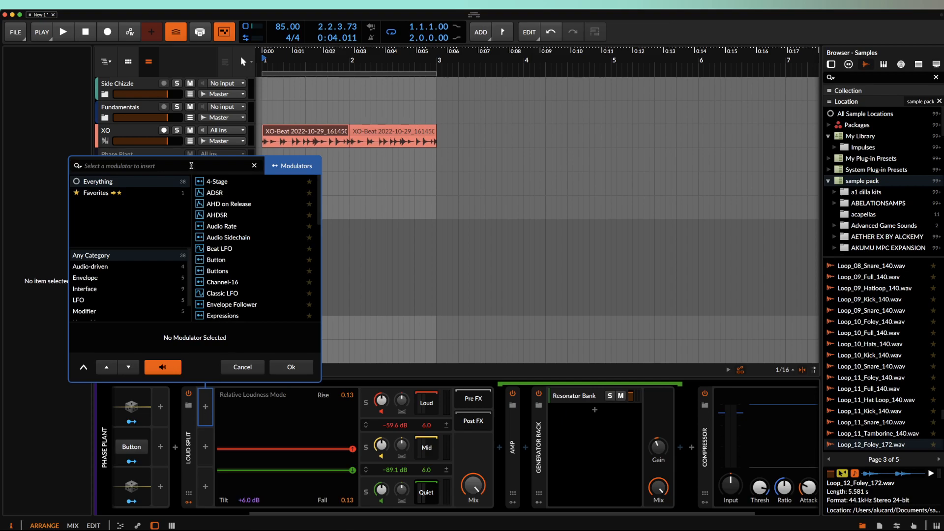
type("RA")
left_click(213, 192)
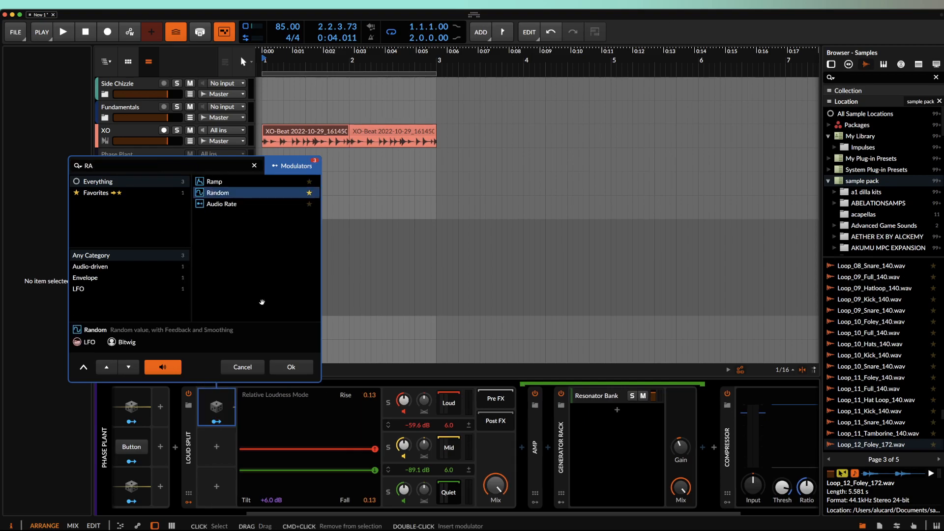
left_click(290, 366)
left_click(233, 408)
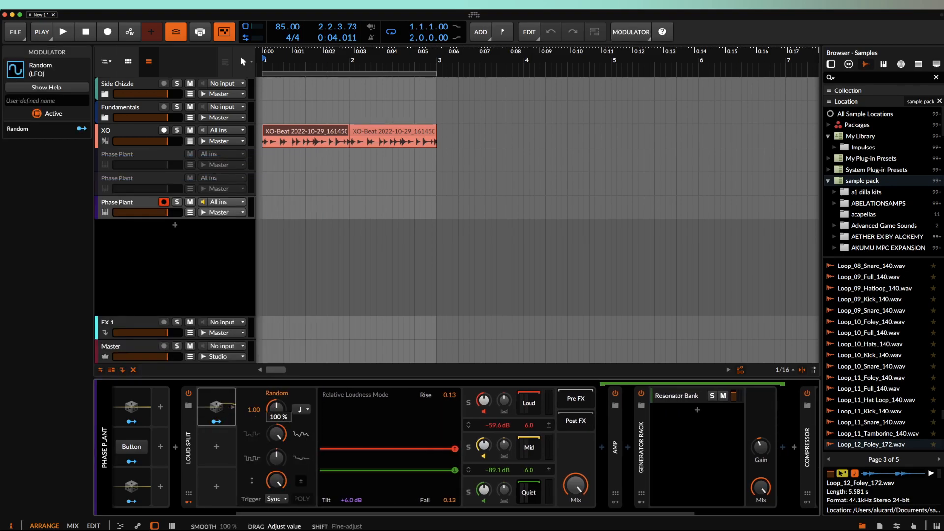
- Map Random to both thresholds (+110/−110) and copy it into the next modulator slot
left_click(217, 422)
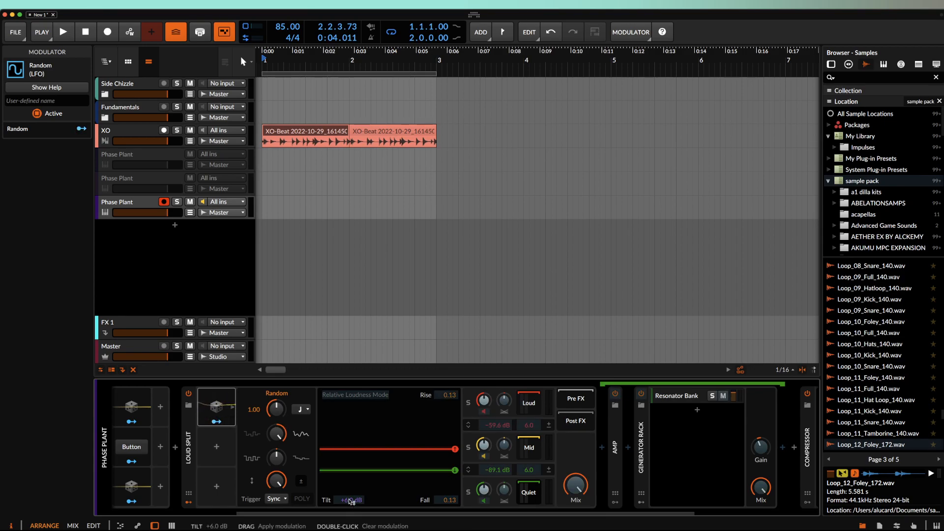
left_click_drag(493, 423, 492, 364)
left_click_drag(498, 473, 498, 492)
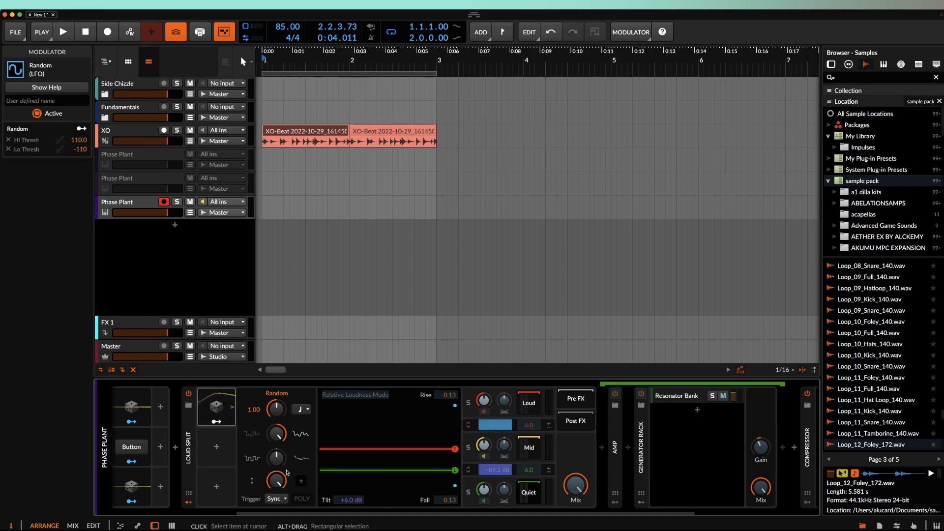
left_click(216, 424)
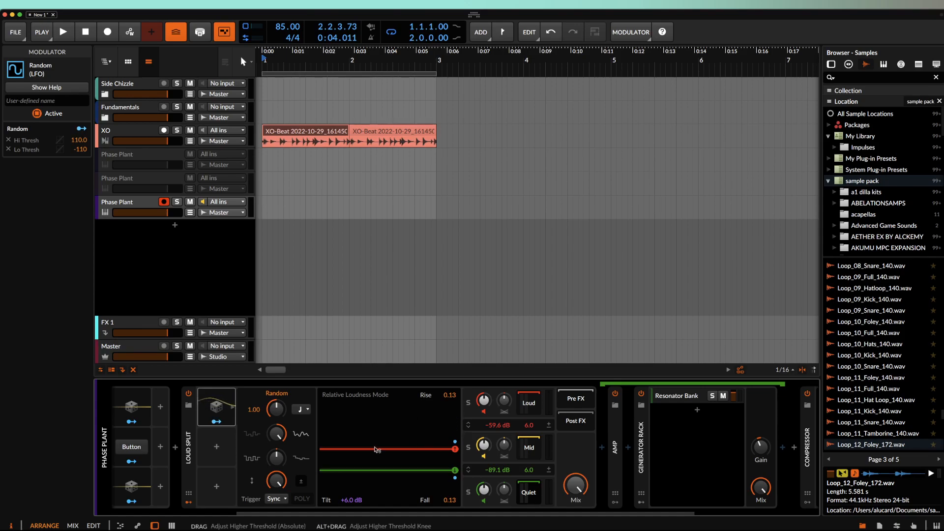
left_click_drag(212, 405, 217, 449)
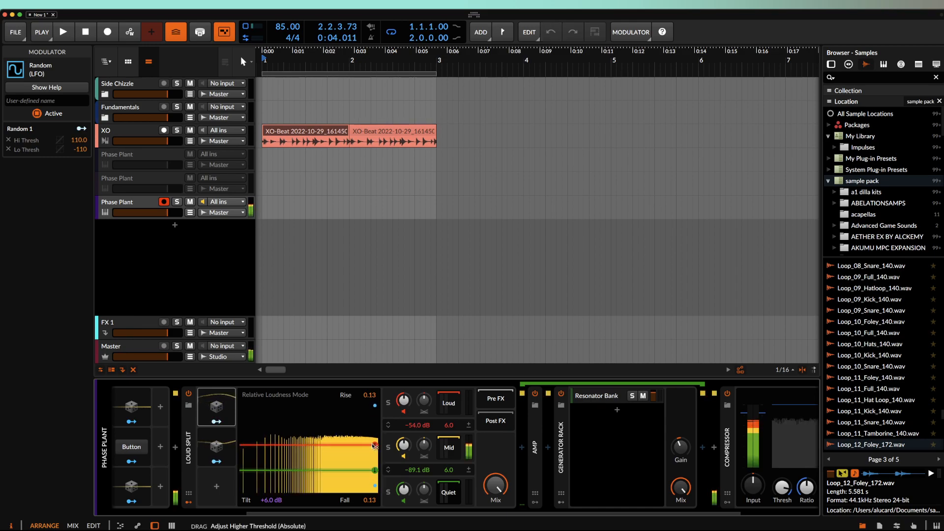
- Show the Random 2 modulator's parameters, set to Sync, on Loud Split
left_click(223, 412)
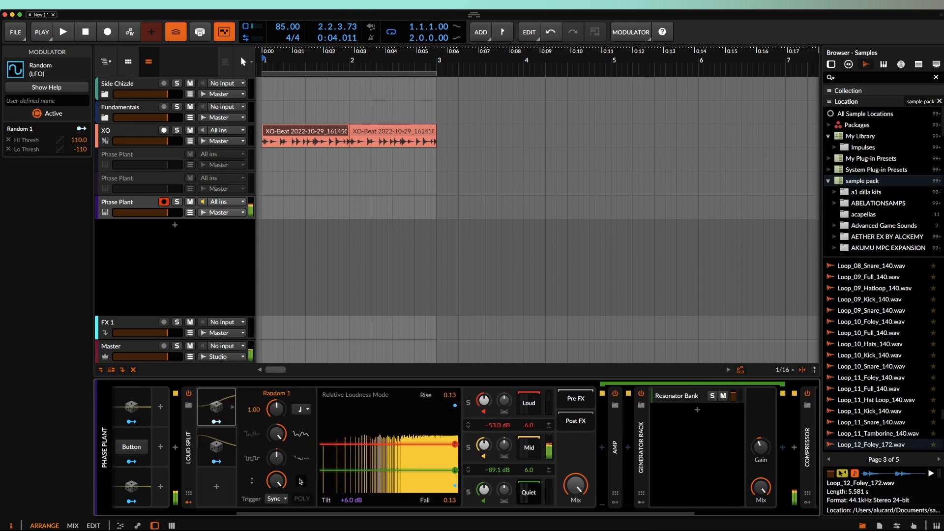
left_click(213, 453)
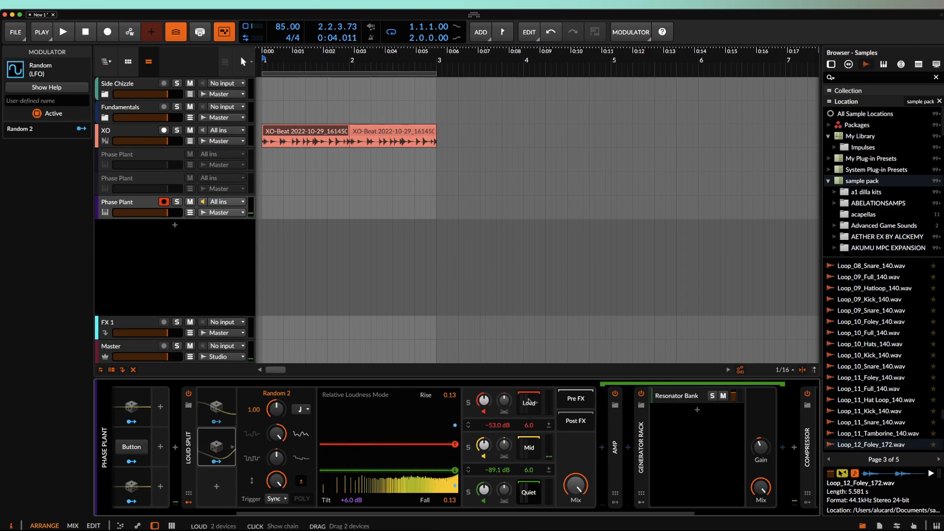
scroll(527, 408, "right", 2)
scroll(530, 401, "right", 3)
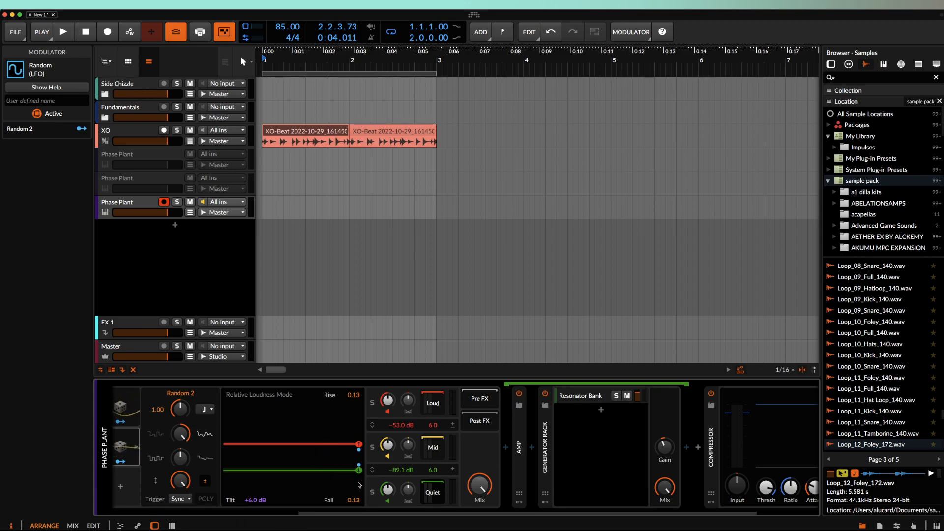
- Browse the Quiet, Mid and Loud band chains, toggling Crying Ghosts and enabling Dead Battery
left_click(433, 492)
left_click(517, 492)
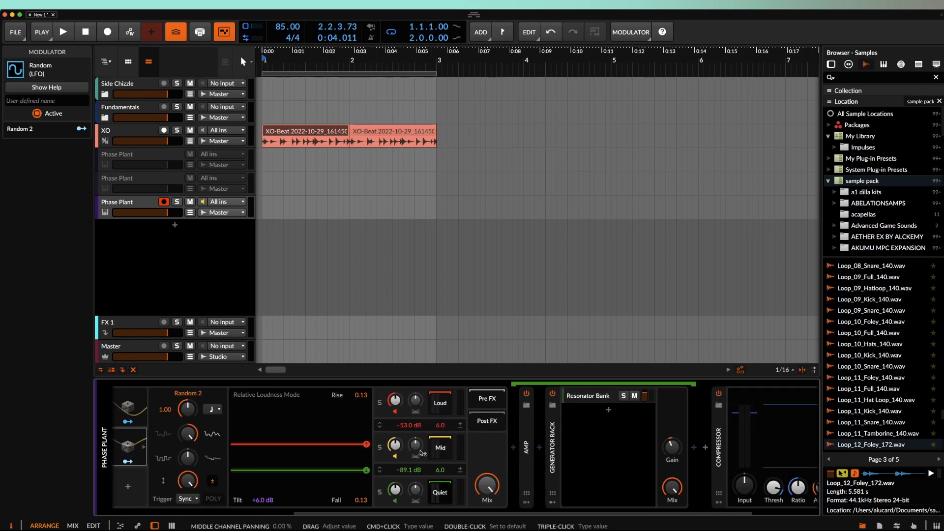
left_click(439, 448)
left_click(673, 394)
left_click(440, 403)
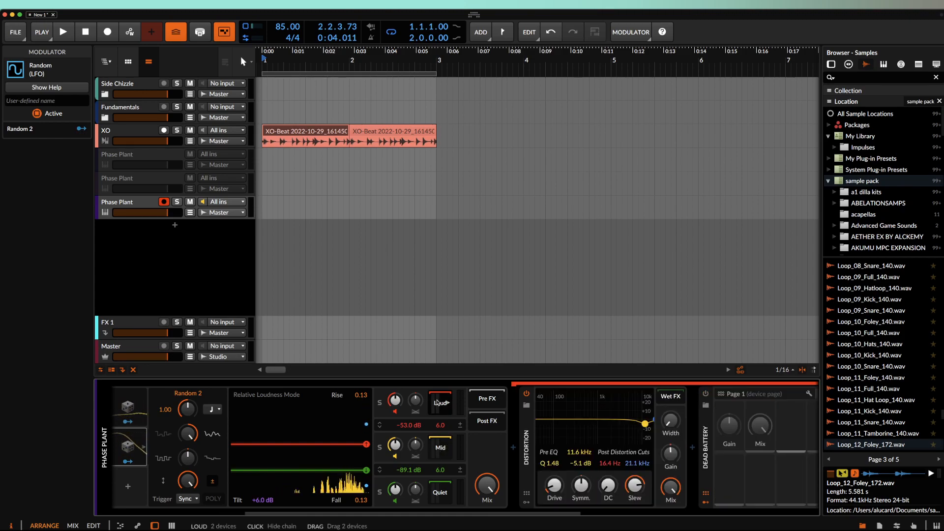
scroll(634, 400, "right", 3)
left_click(634, 396)
scroll(635, 399, "right", 2)
scroll(635, 397, "left", 4)
scroll(635, 398, "left", 3)
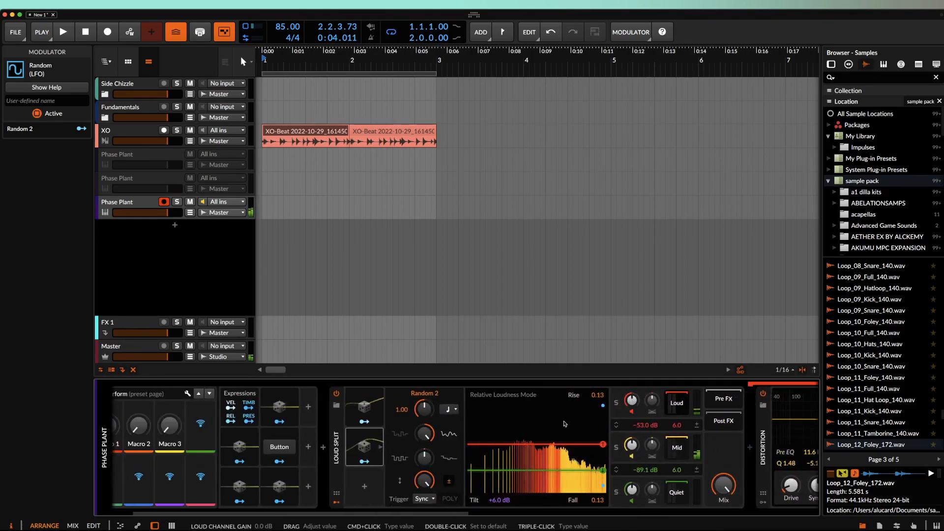
- Show Random 1's parameters and move the higher threshold to about -46.3 dB
left_click(359, 441)
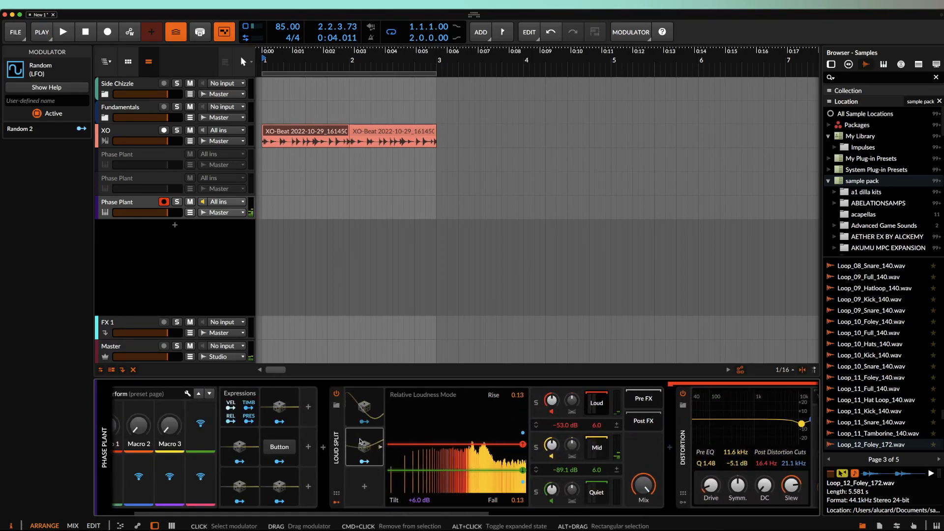
left_click(366, 407)
scroll(488, 464, "right", 2)
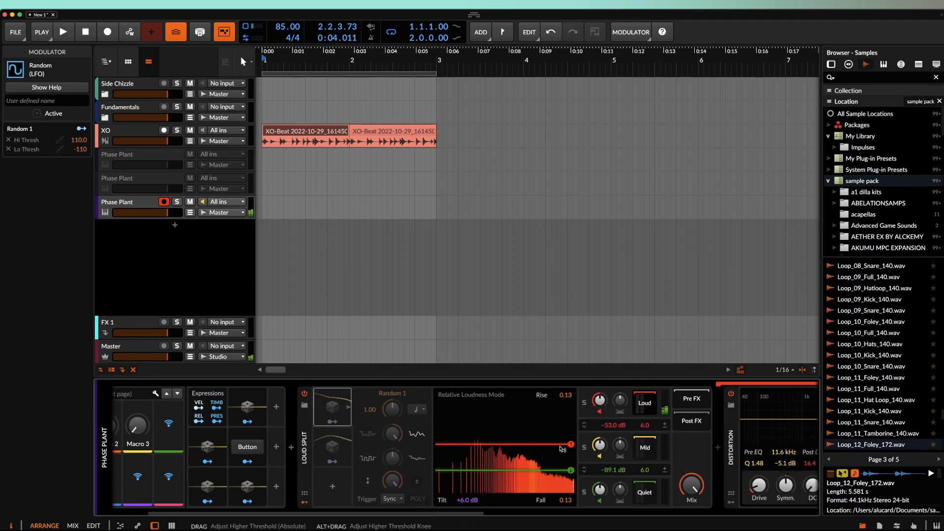
left_click_drag(571, 445, 570, 433)
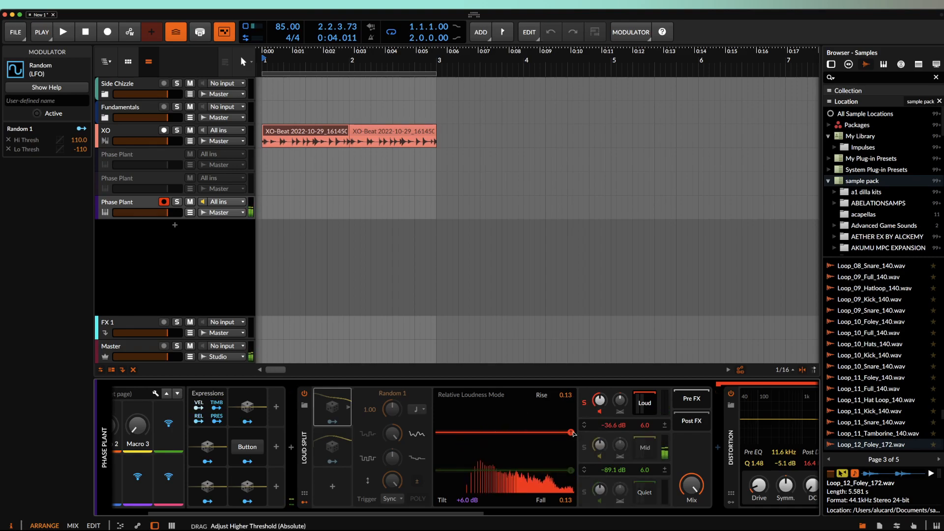
left_click(572, 441)
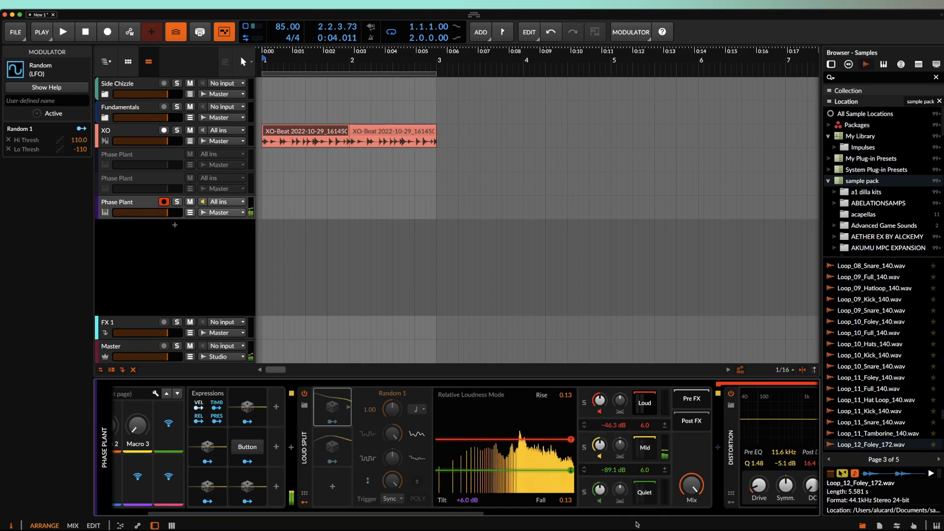
- Set Loud Split's Tilt to -6.0 dB, lower threshold -83.0 dB, higher threshold about -48.9 dB
left_click(463, 500)
left_click_drag(463, 500, 465, 500)
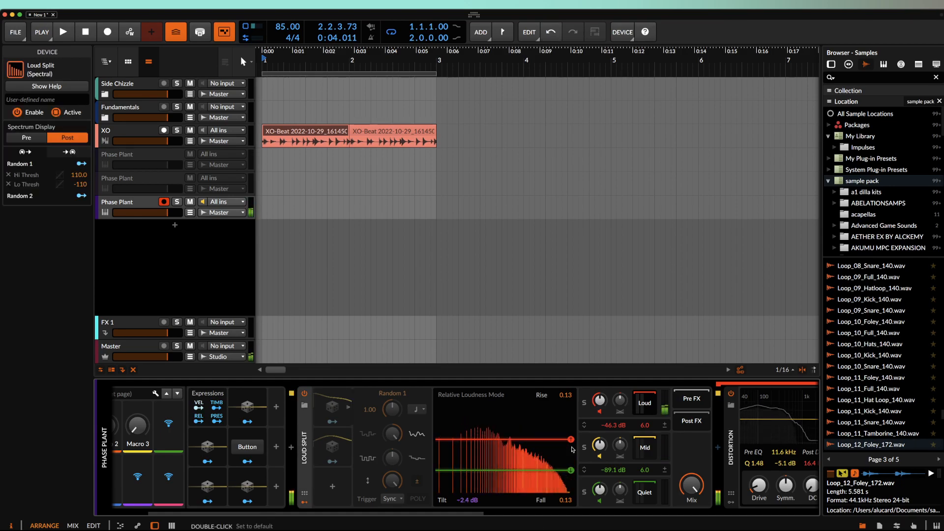
left_click_drag(571, 440, 571, 438)
left_click_drag(571, 470, 571, 465)
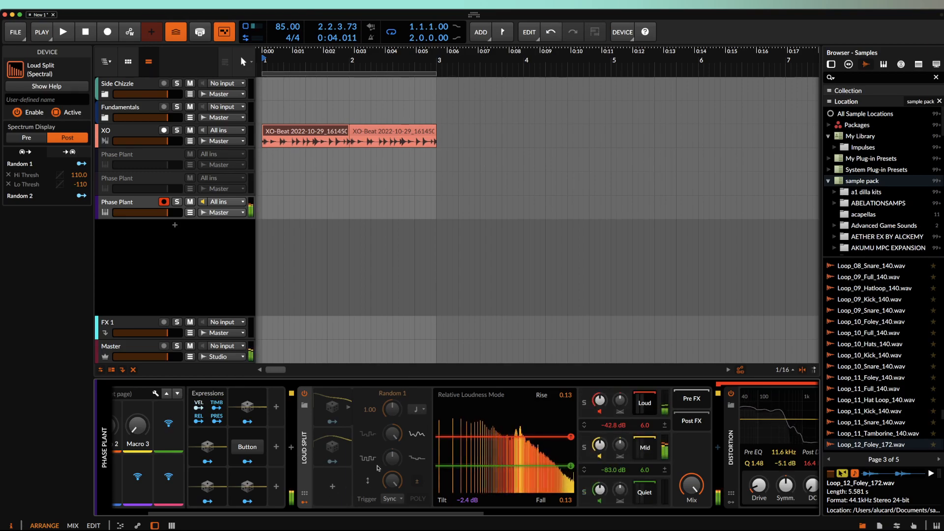
left_click_drag(464, 500, 464, 501)
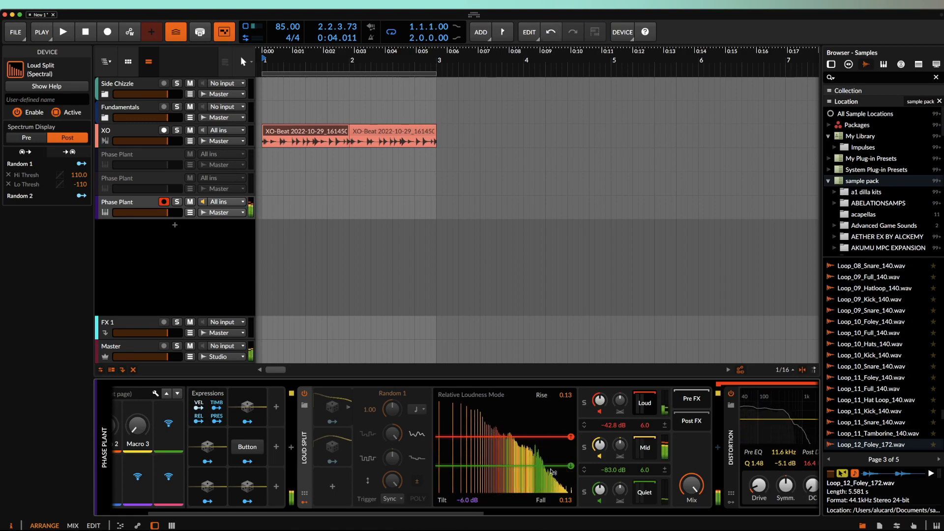
left_click_drag(571, 437, 571, 443)
scroll(492, 443, "right", 10)
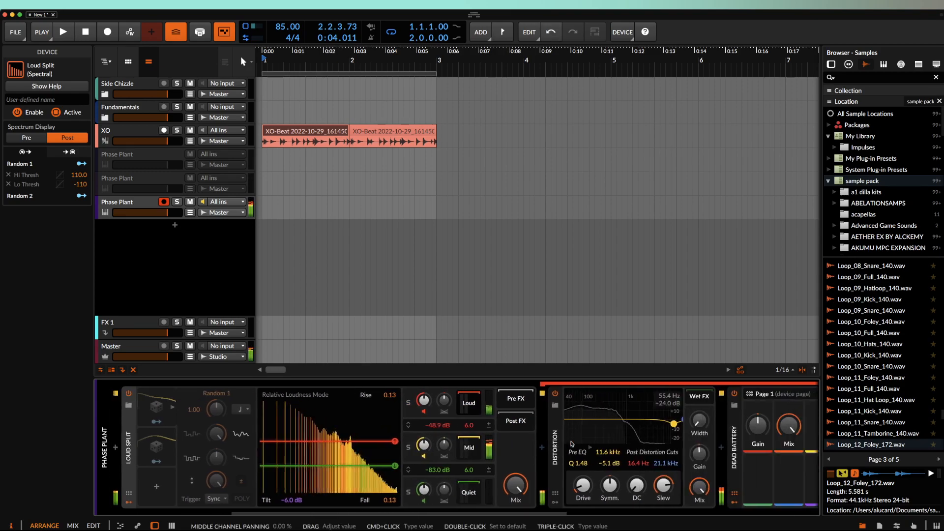
- Collapse the Distortion device, select Dead Battery and nudge the Compressor output up
double_click(413, 435)
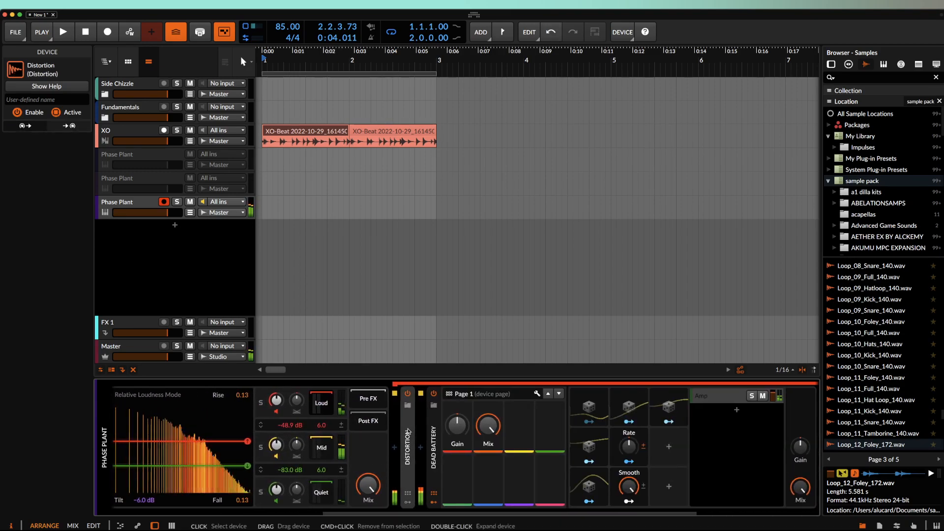
left_click(483, 450)
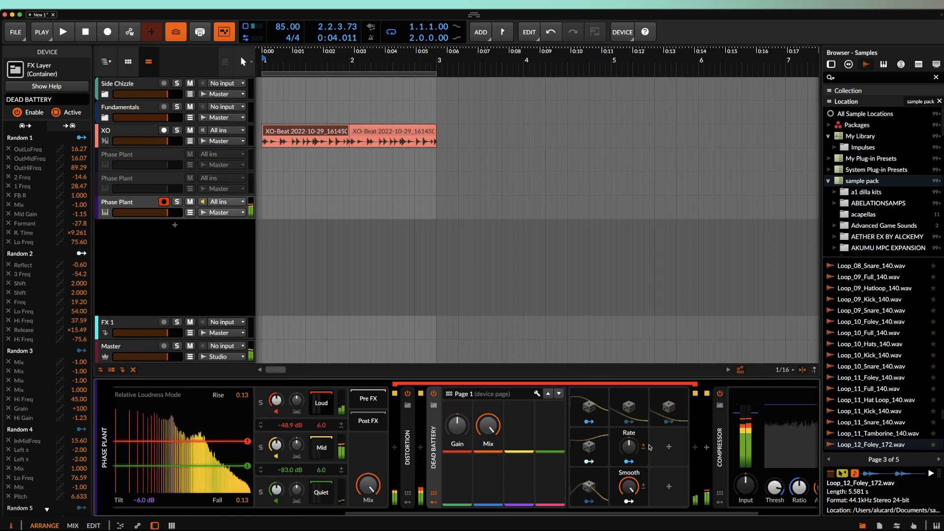
scroll(654, 449, "right", 5)
left_click_drag(772, 486, 773, 480)
scroll(440, 480, "left", 10)
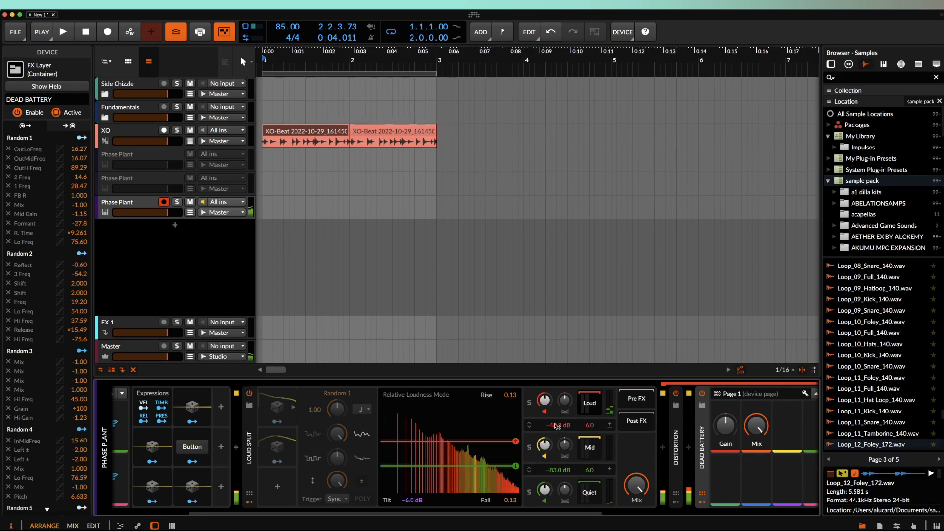
- Lower Loud Split's higher threshold to -56.2 dB, collapse Loud Split and raise the Compressor output
left_click_drag(556, 425, 557, 426)
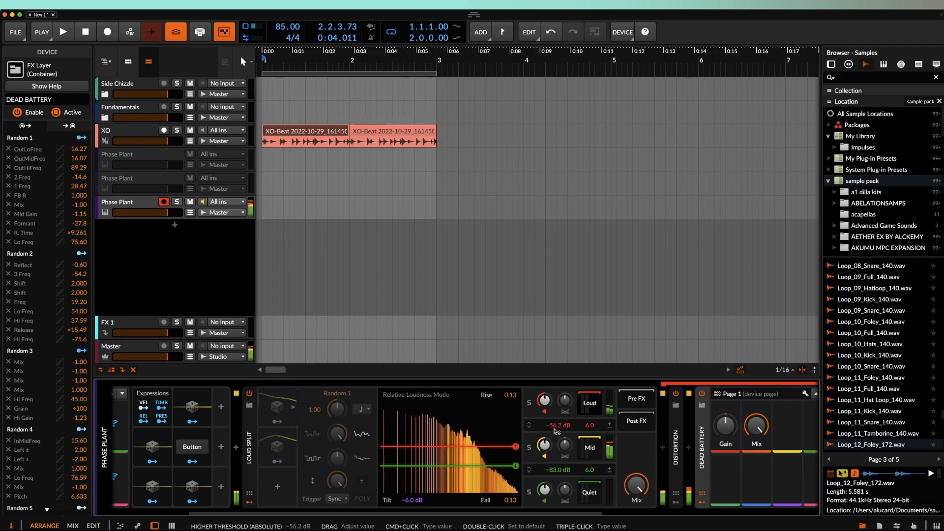
scroll(299, 466, "right", 2)
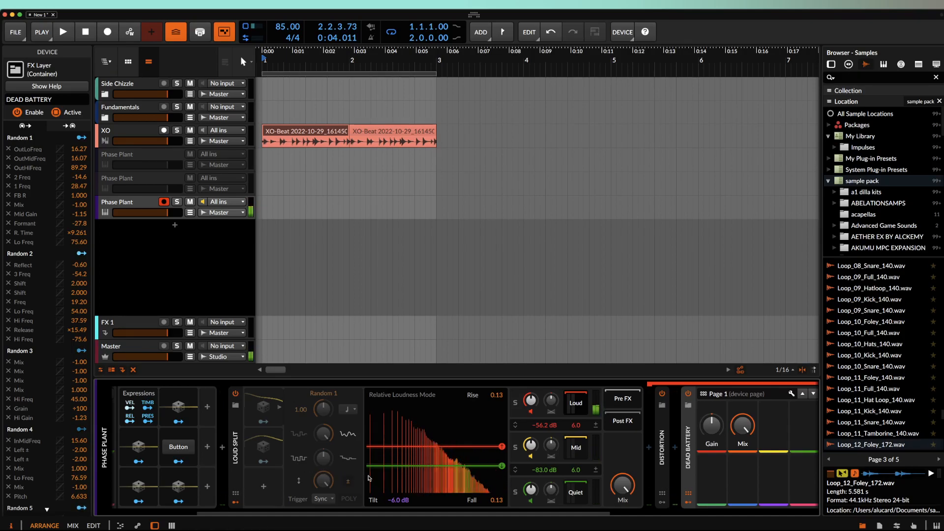
double_click(236, 430)
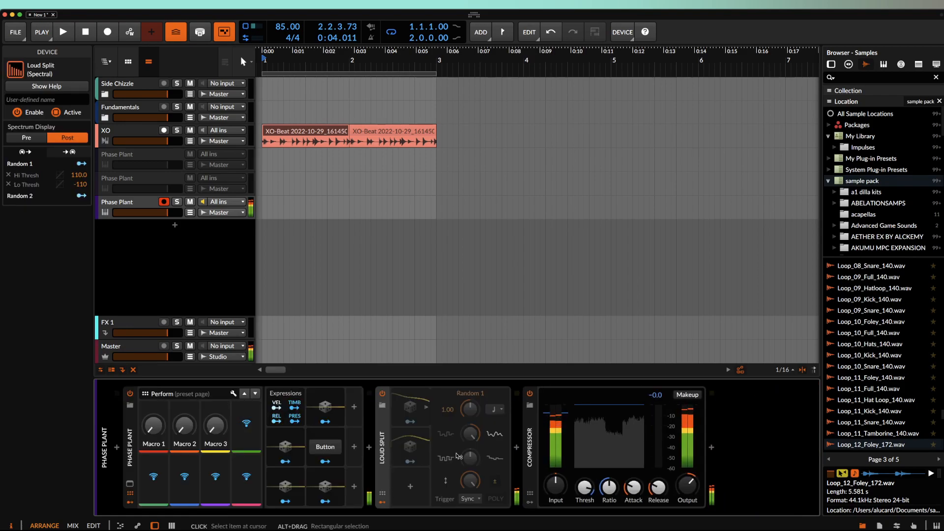
left_click_drag(688, 485, 687, 487)
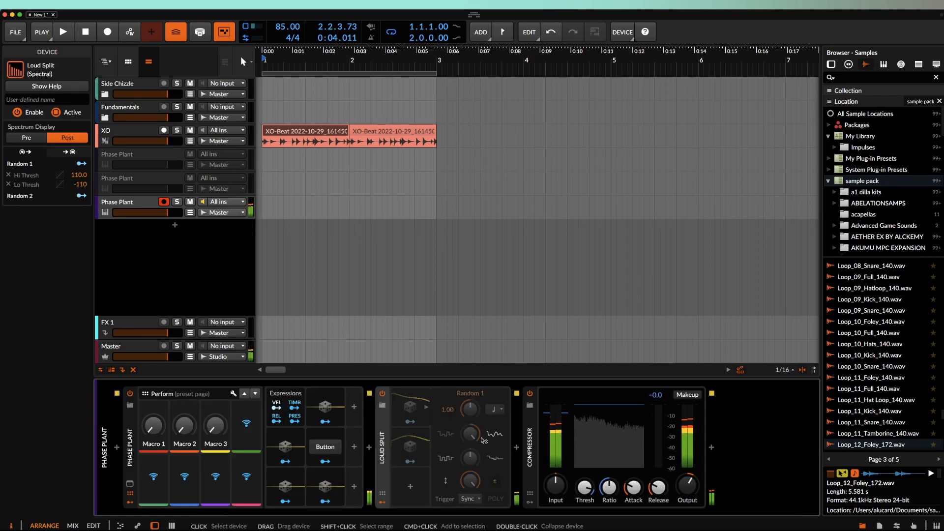
left_click_drag(382, 425, 383, 423)
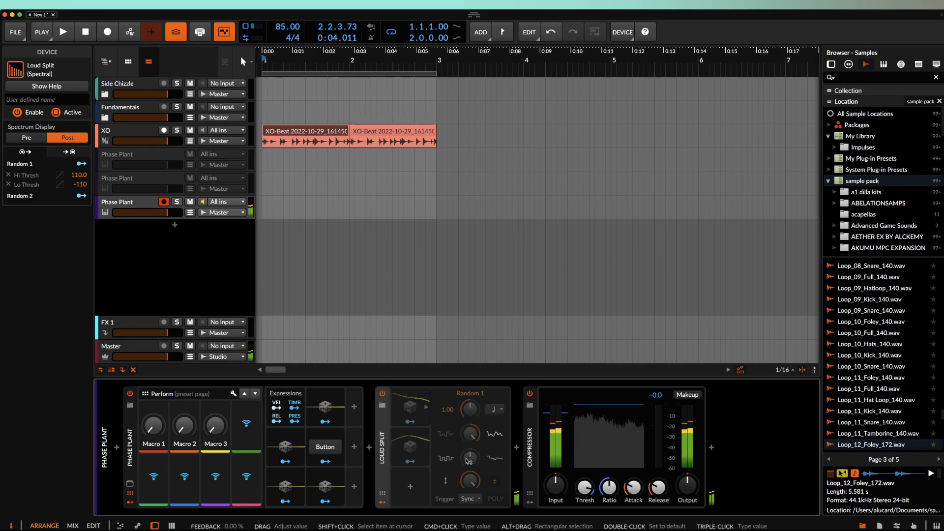
- Load the HEART PULSE preset from User > AETURNUM 5? into Phase Plant
left_click(134, 482)
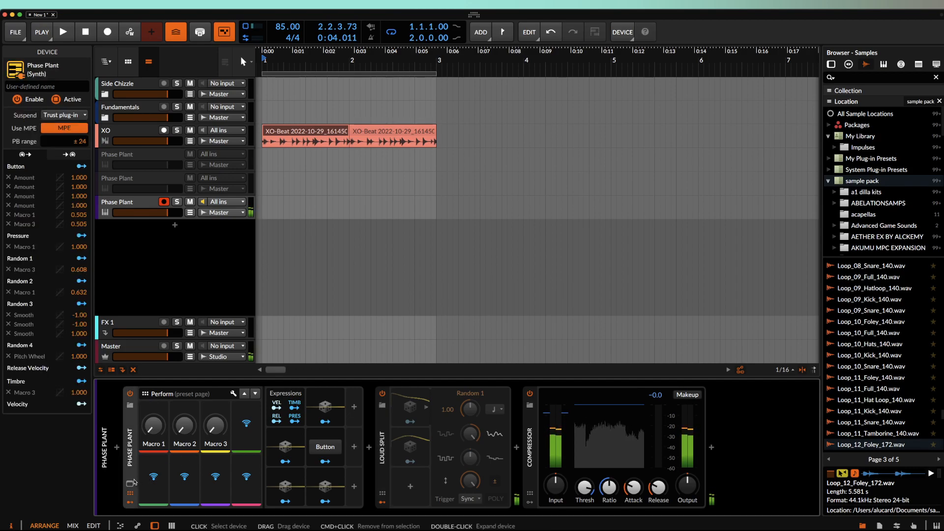
left_click(130, 483)
left_click(204, 33)
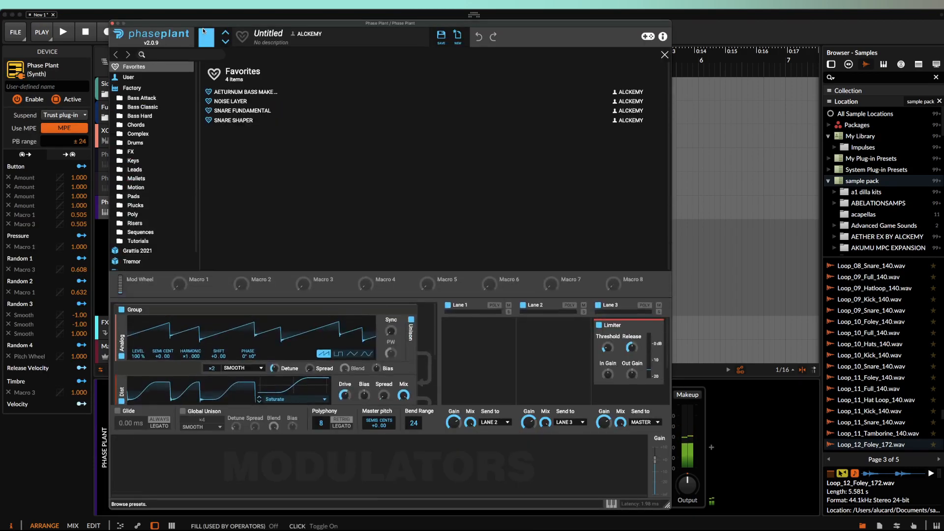
left_click(162, 78)
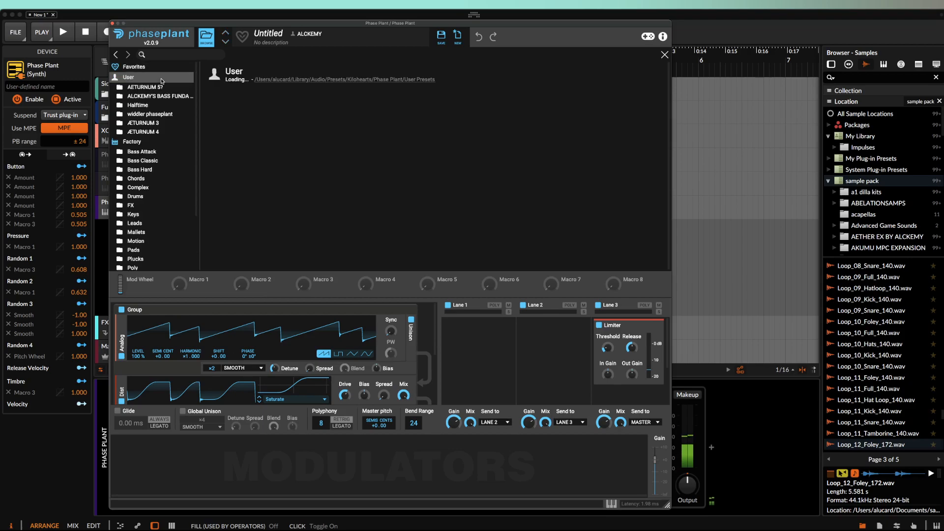
left_click(182, 87)
scroll(230, 107, "down", 1)
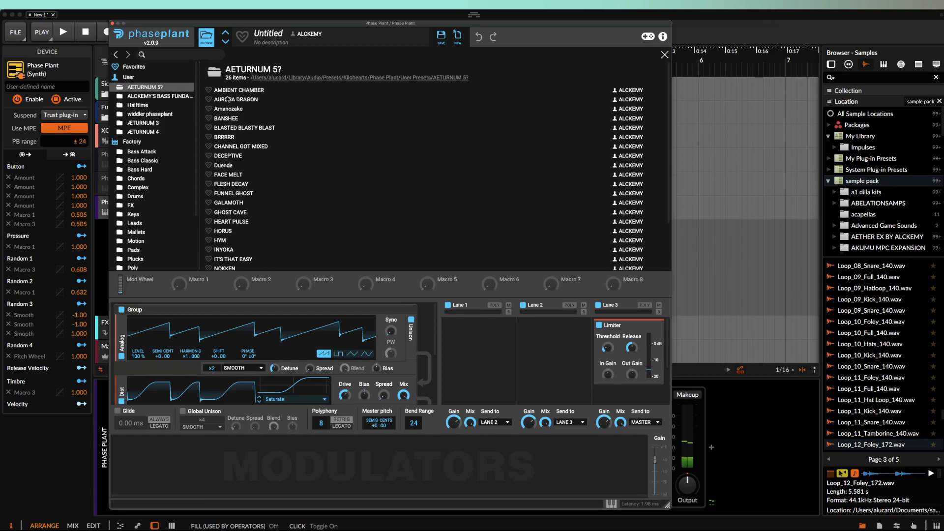
scroll(233, 120, "down", 2)
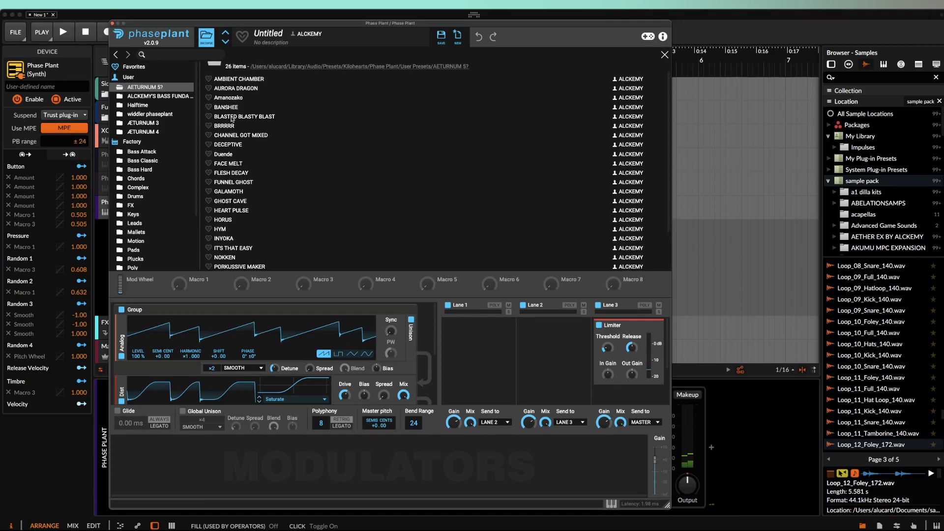
double_click(231, 210)
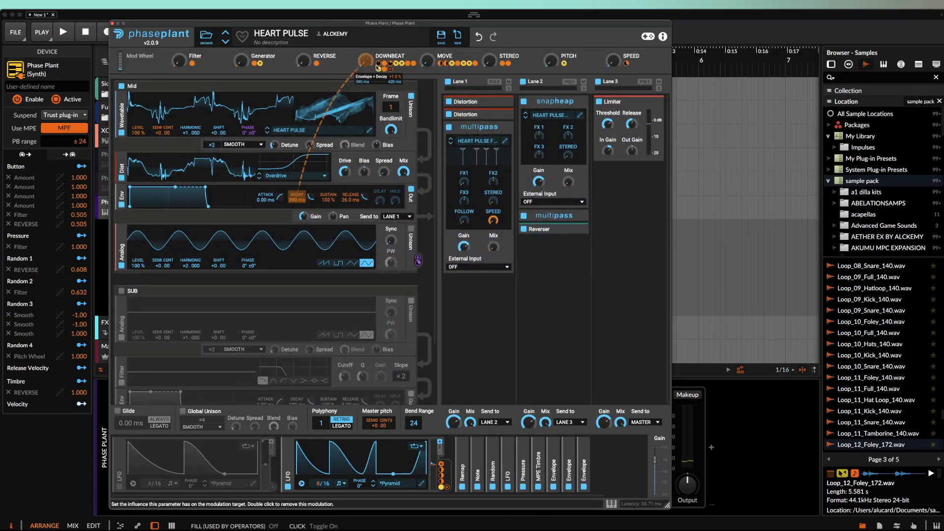
- Max the MOVE, STEREO and Filter macros, close Phase Plant's window and expand Loud Split
left_click_drag(432, 62, 432, 9)
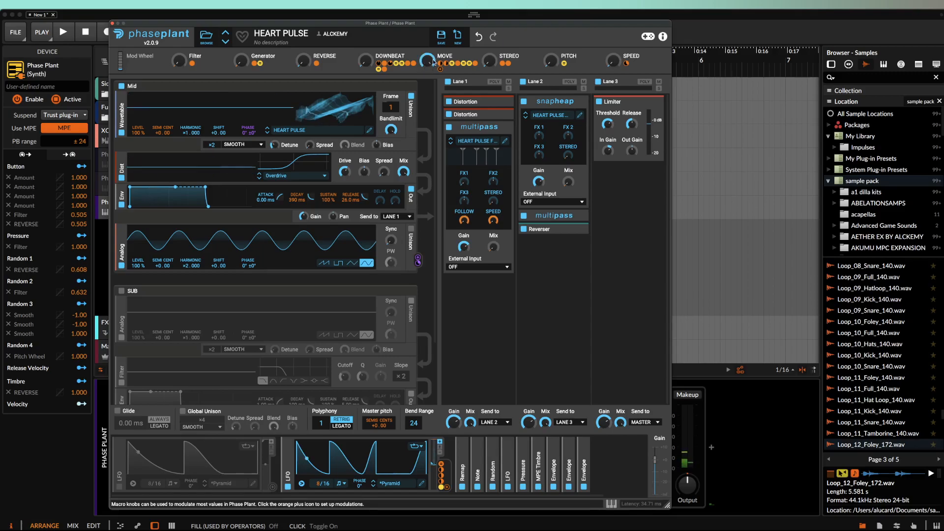
left_click_drag(490, 61, 490, 10)
left_click_drag(178, 60, 178, 15)
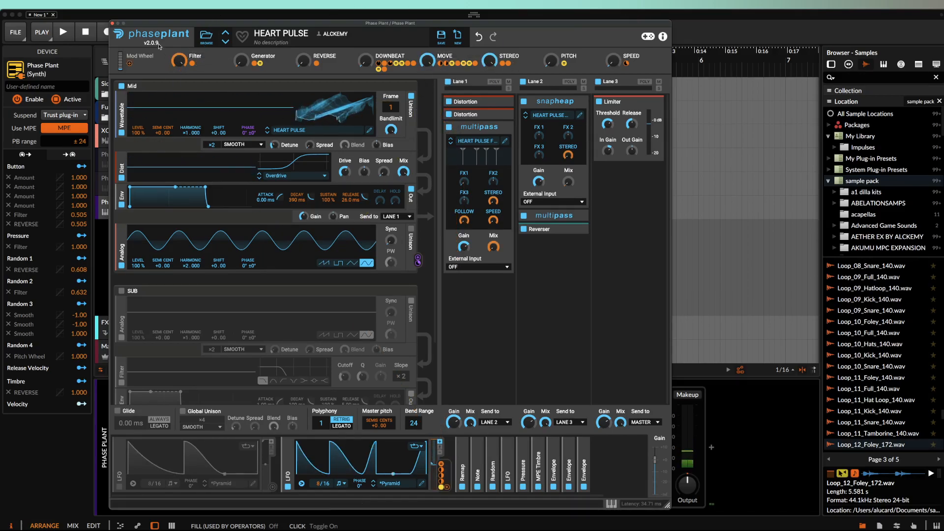
left_click(112, 23)
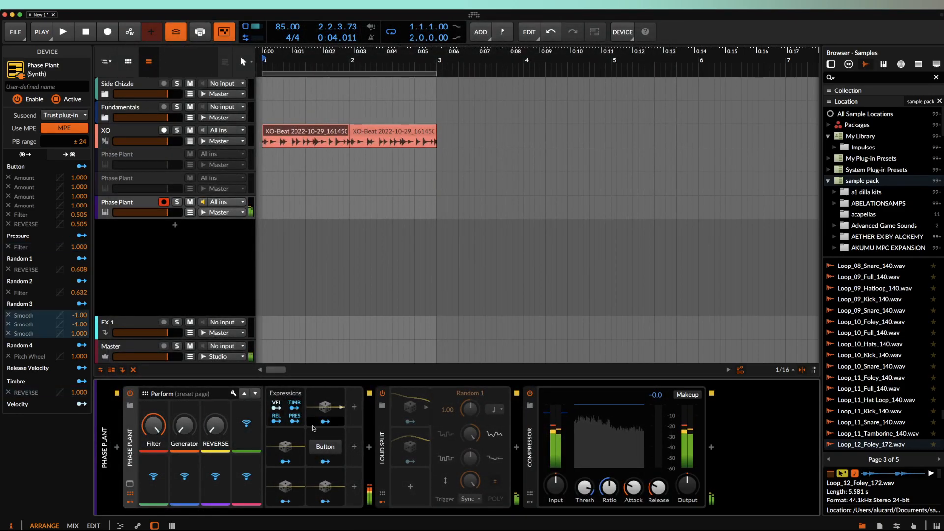
double_click(383, 448)
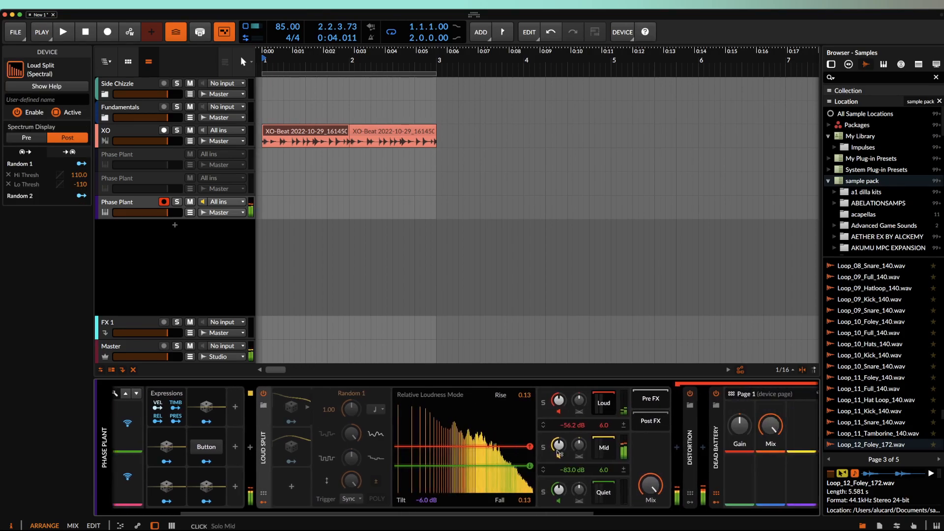
- Raise Loud Split's thresholds (lower to -80.4 dB), reset tilt to 0.0 dB and set mix to about 41%
left_click_drag(530, 447, 529, 431)
left_click_drag(529, 465, 530, 464)
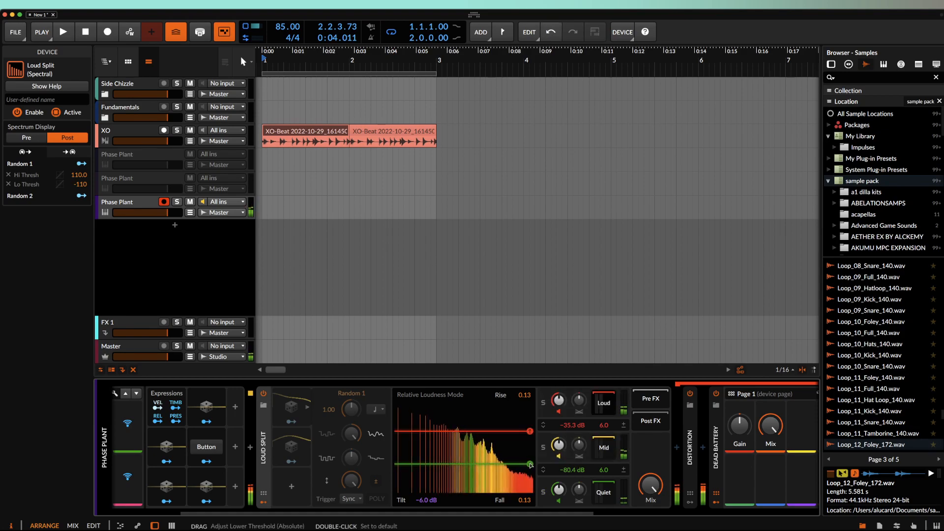
double_click(426, 500)
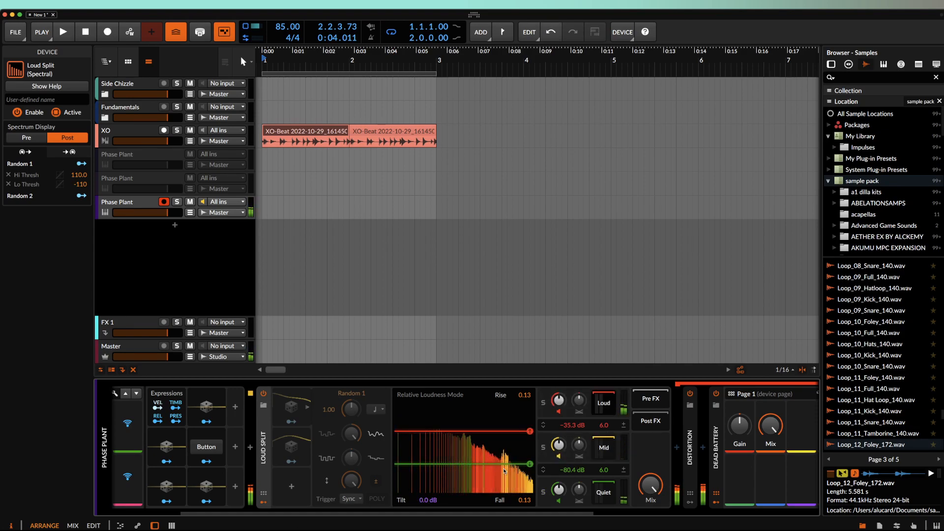
mouse_move(651, 485)
left_mouse_down()
mouse_move(651, 520)
mouse_move(651, 485)
left_mouse_up()
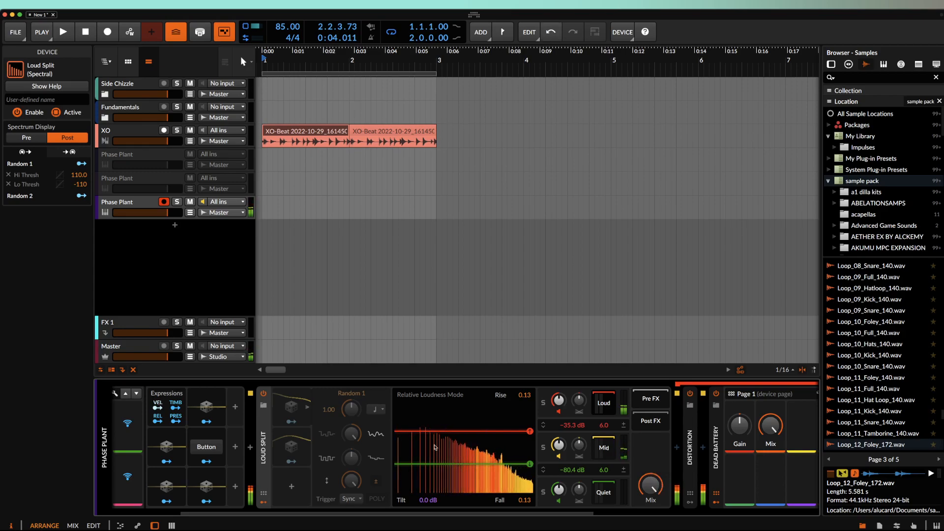
- Inspect the Random 1 and 2 modulators and the Loud, Mid and Quiet band chains, adjusting Generator Rack mix
left_click(291, 446)
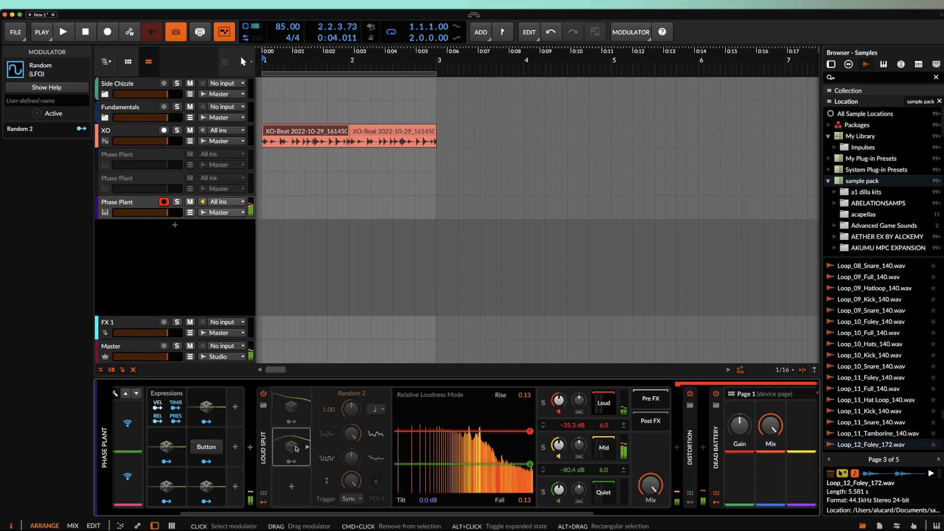
left_click(285, 419)
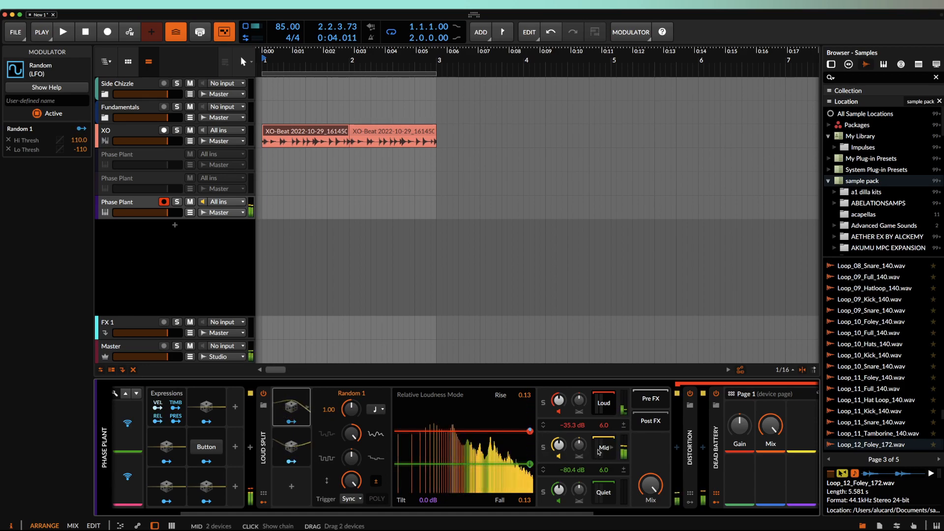
scroll(565, 448, "right", 6)
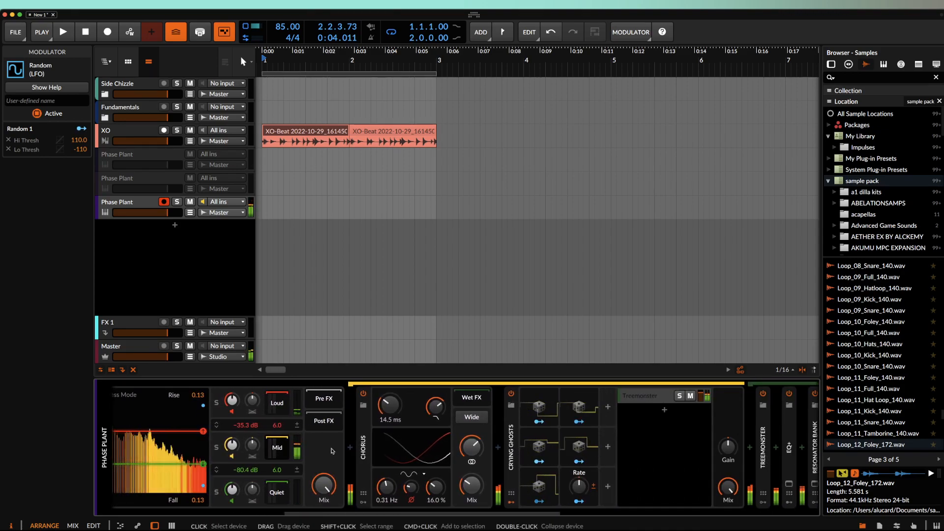
left_click(275, 492)
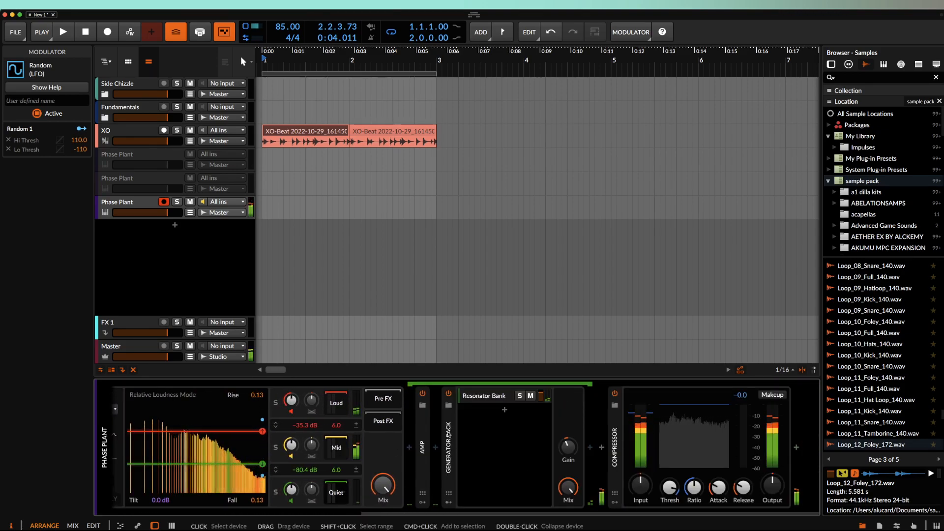
left_click(332, 408)
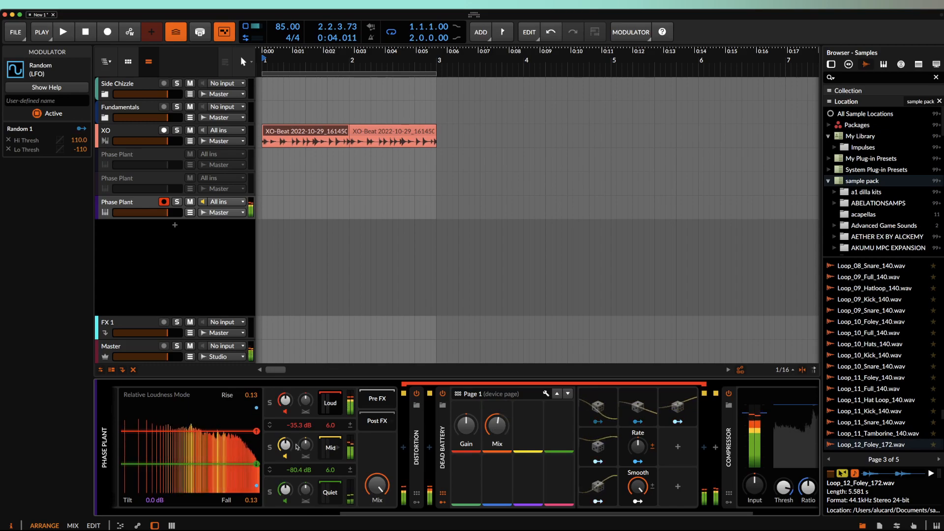
left_click(330, 444)
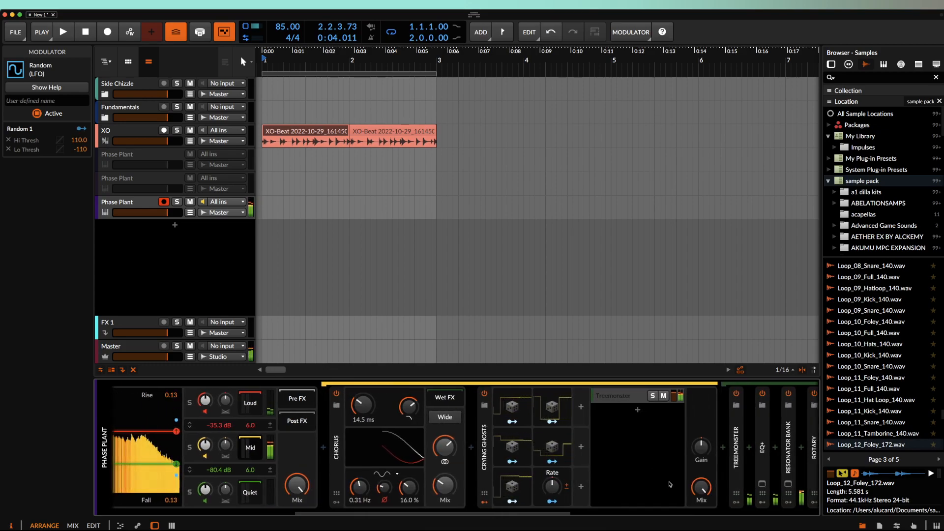
left_click(249, 491)
left_click_drag(568, 488, 568, 490)
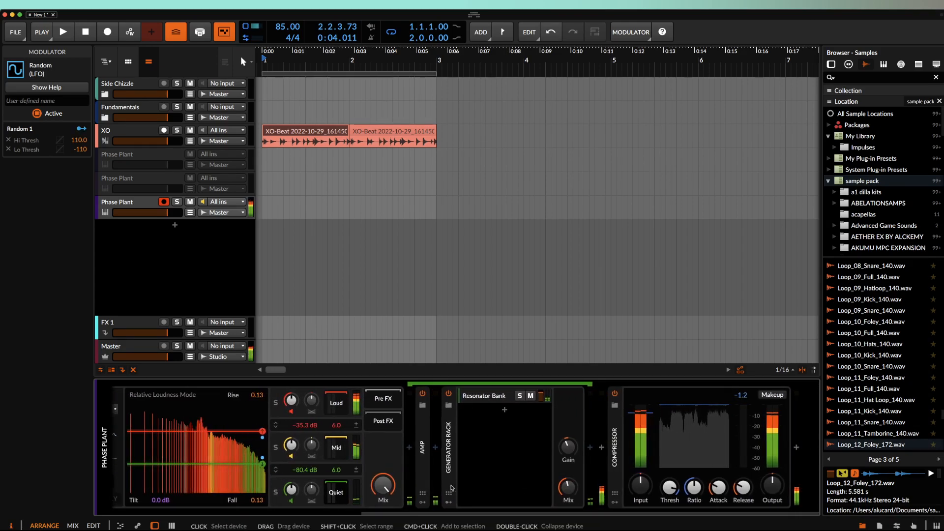
- Check Phase Plant's window, collapse Loud Split and show the deactivated Phase Plant track's devices
left_click(134, 479)
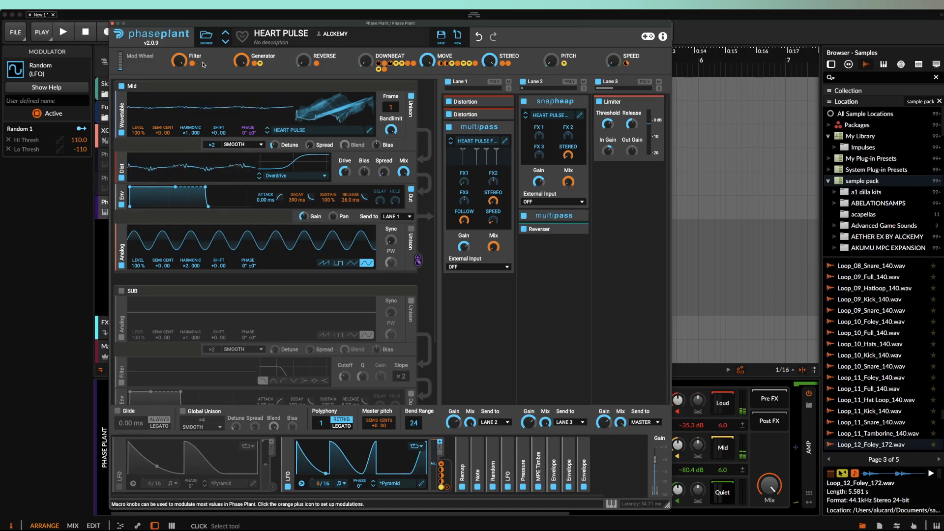
left_click(112, 23)
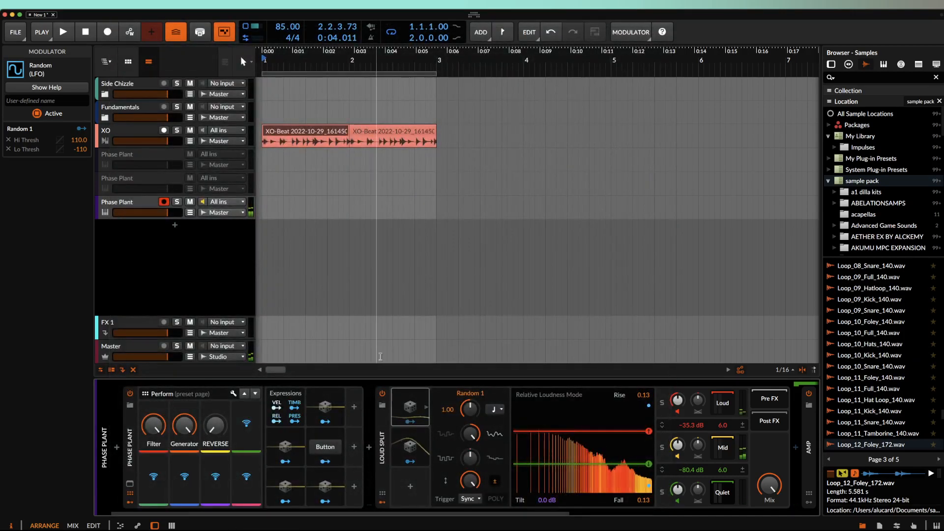
double_click(381, 431)
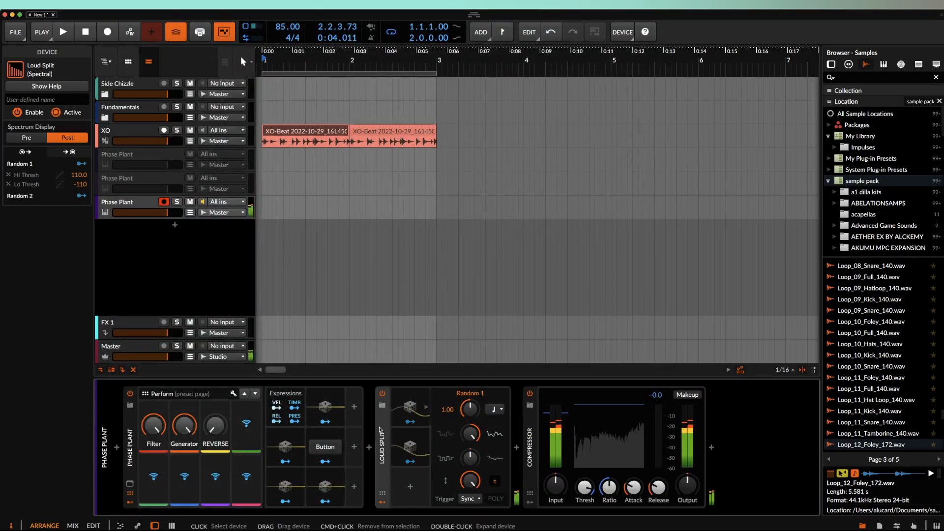
left_click(126, 180)
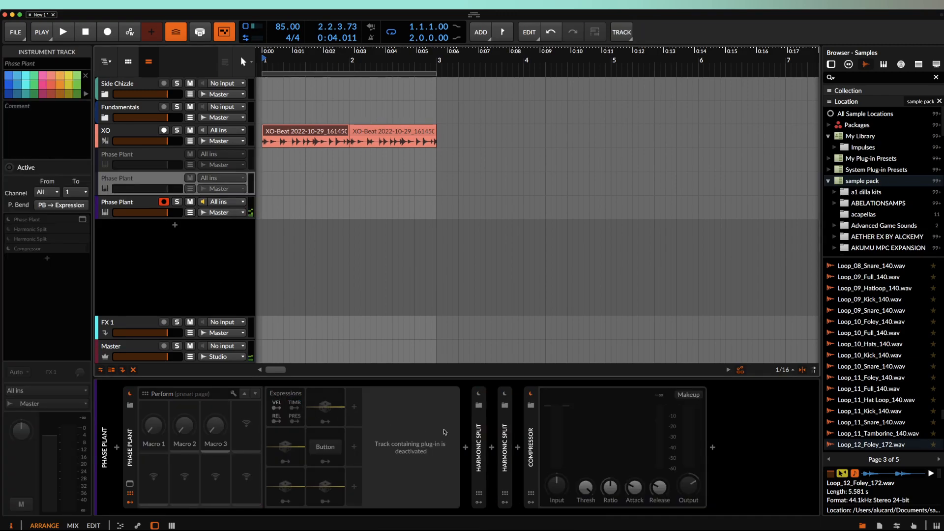
- Insert an expanded Harmonic Split (Every 2nd, Tilt +5.1 dB) between Loud Split and Compressor on the third Phase Plant track
left_click_drag(505, 434, 133, 203)
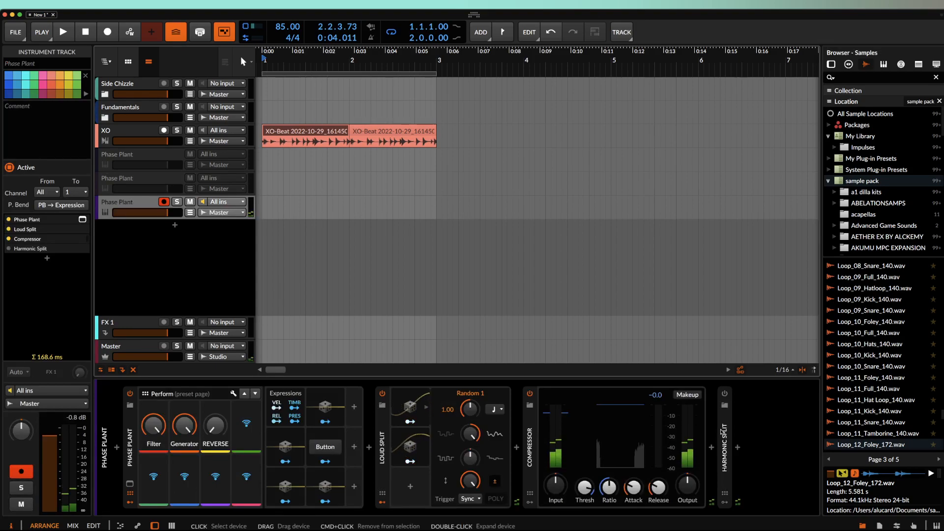
left_click_drag(727, 432, 544, 402)
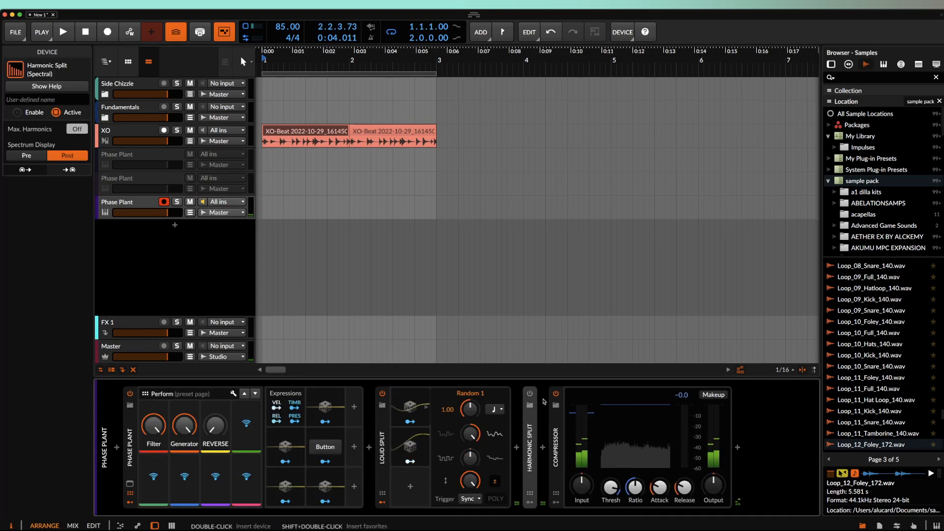
left_click(536, 421)
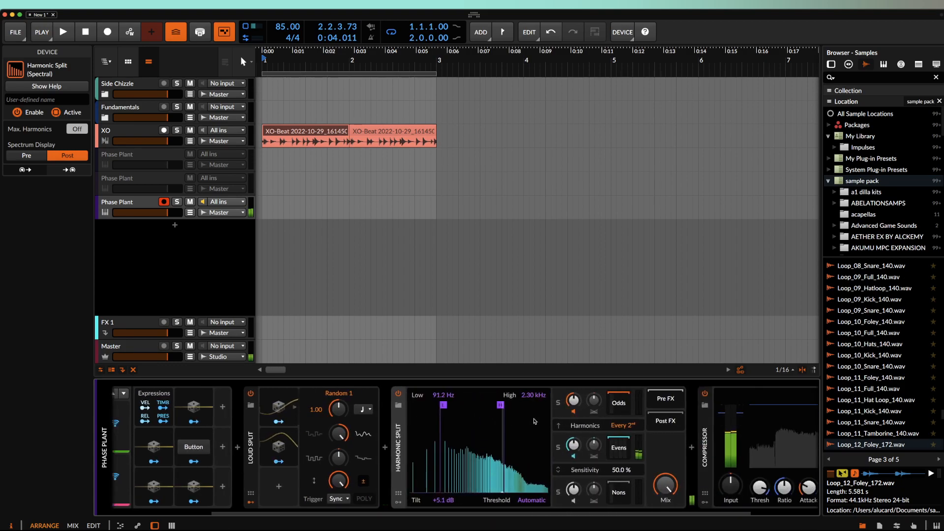
scroll(529, 406, "right", 3)
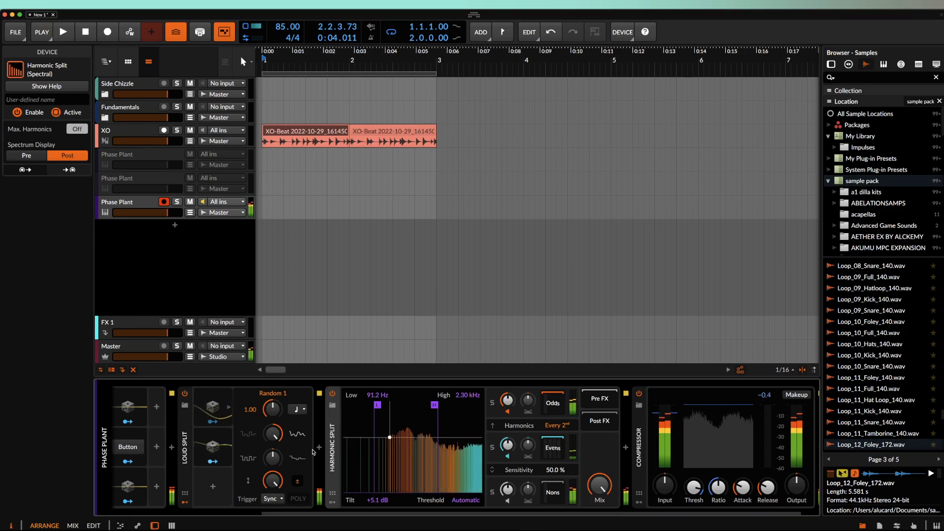
- Copy Transient Split from the XO track's chain onto the Phase Plant track
left_click(132, 134)
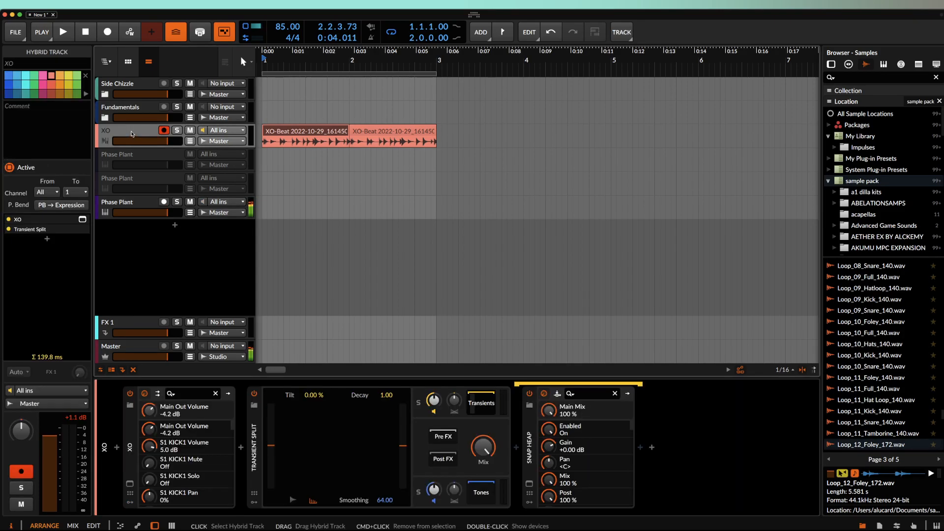
left_click(253, 429)
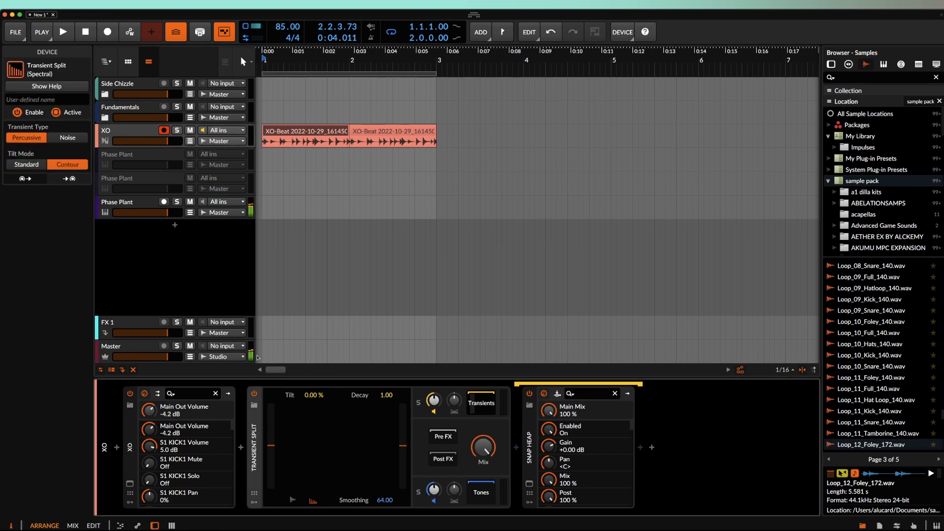
left_click(139, 206)
scroll(516, 450, "right", 10)
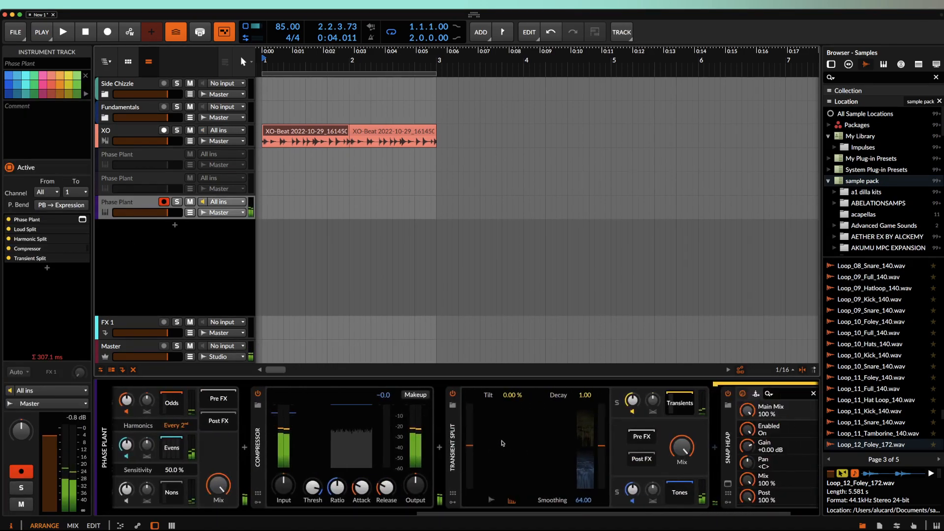
- Move the Compressor to the end of the Phase Plant device chain
left_click(267, 425)
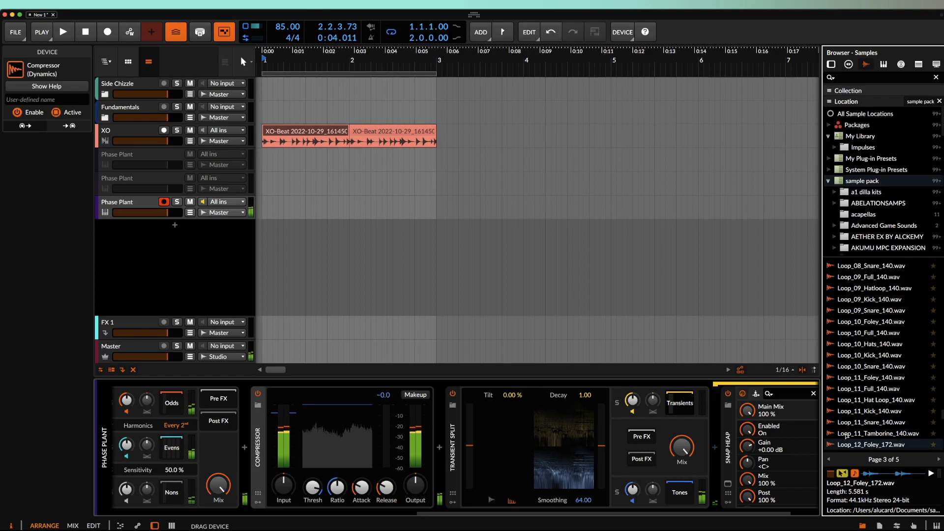
scroll(809, 441, "right", 3)
left_click_drag(811, 442, 807, 443)
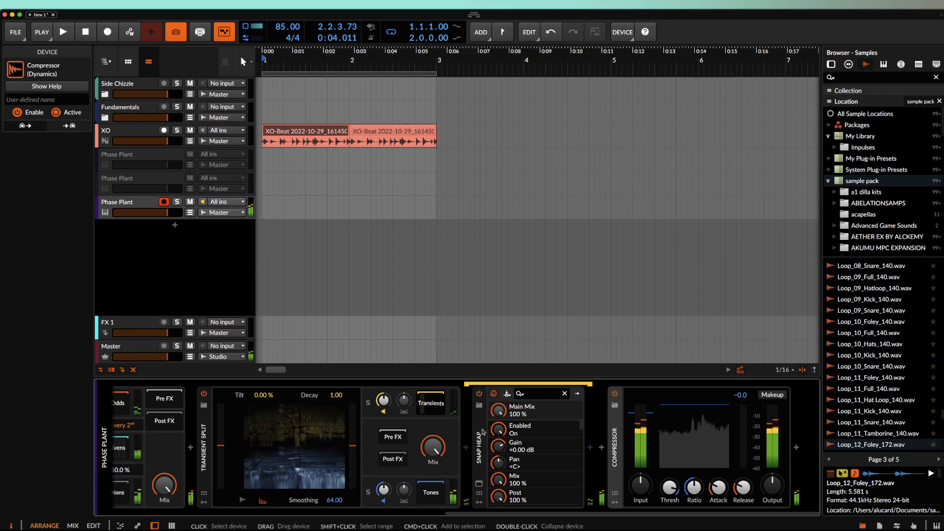
scroll(217, 422, "left", 10)
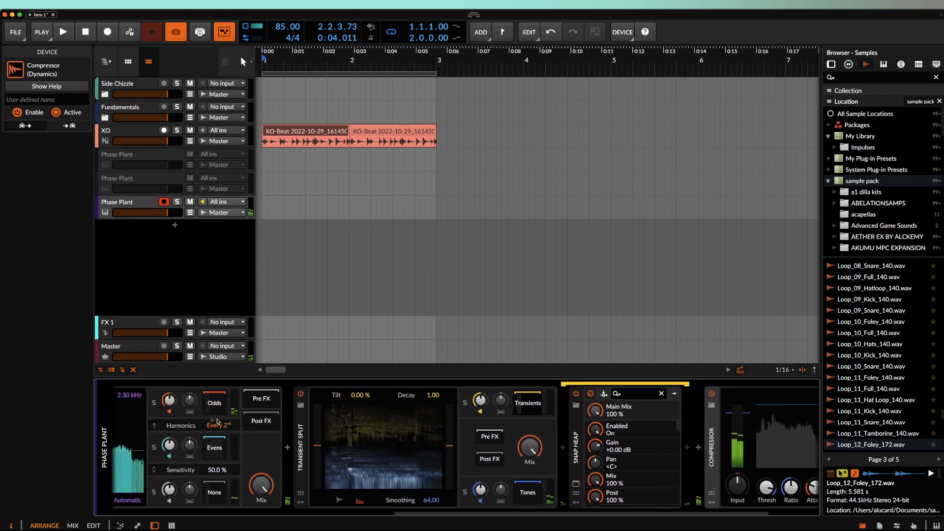
scroll(288, 411, "left", 4)
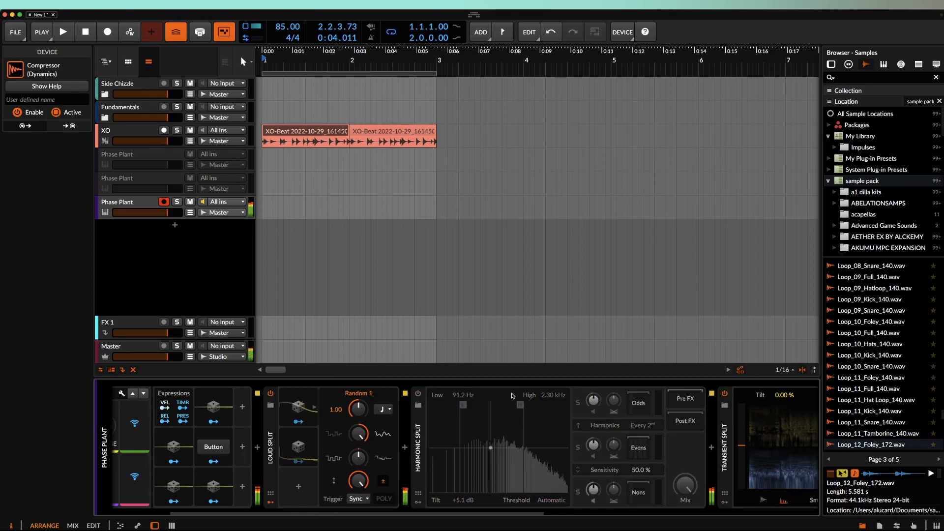
scroll(448, 403, "right", 8)
scroll(449, 403, "right", 2)
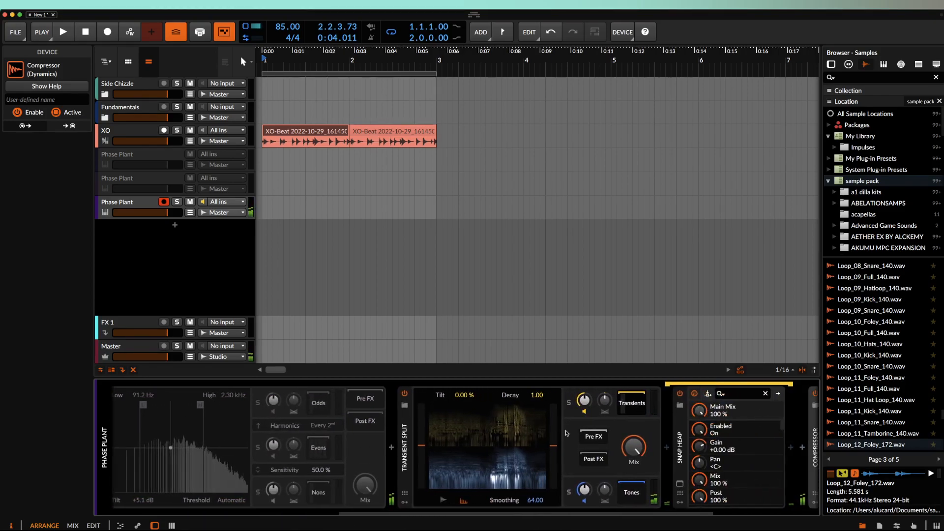
- Reset Transient Split's Decay to its default of 125.00
double_click(536, 396)
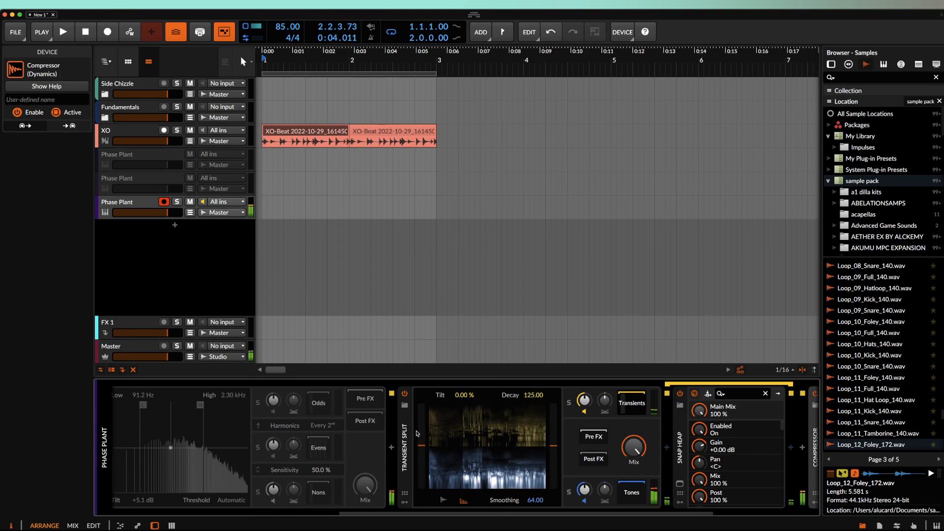
scroll(390, 439, "left", 13)
scroll(390, 439, "right", 15)
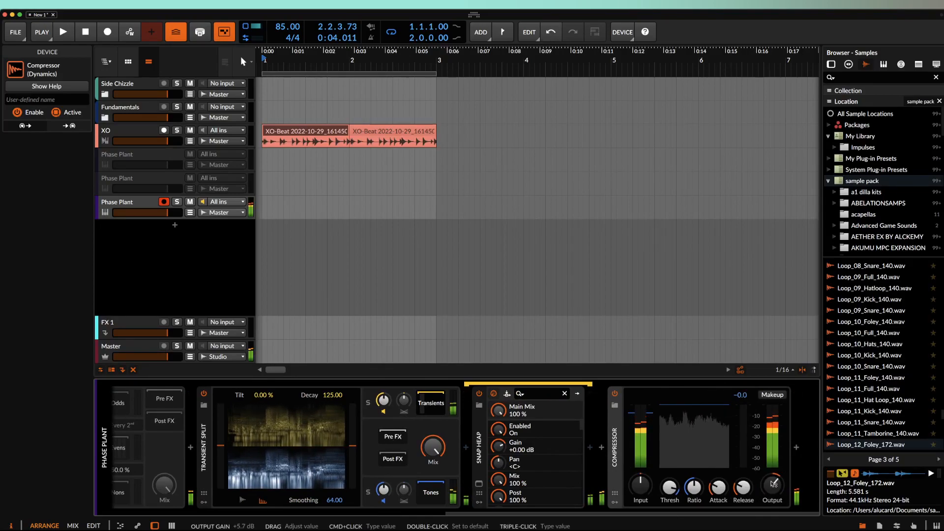
scroll(507, 437, "left", 13)
scroll(506, 437, "left", 3)
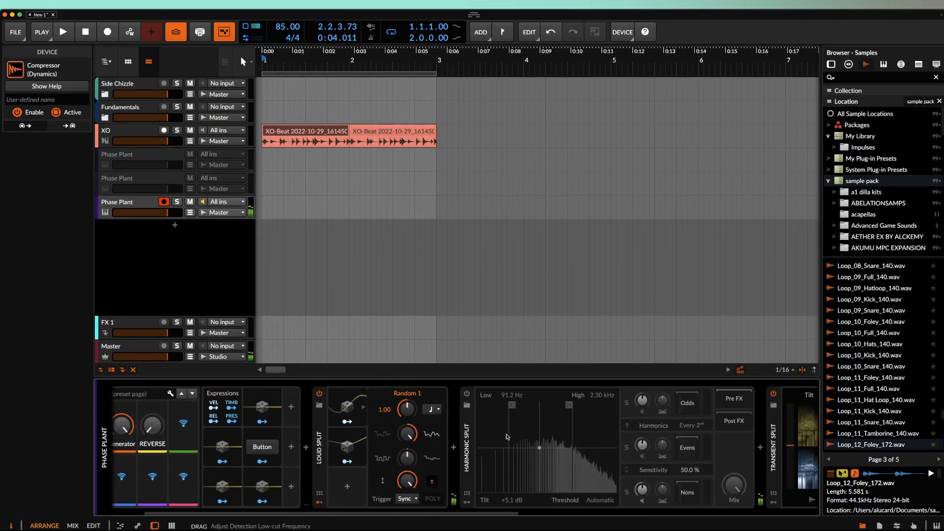
- Collapse Loud Split and its modulator panel, then Harmonic Split and Transient Split
left_click(365, 436)
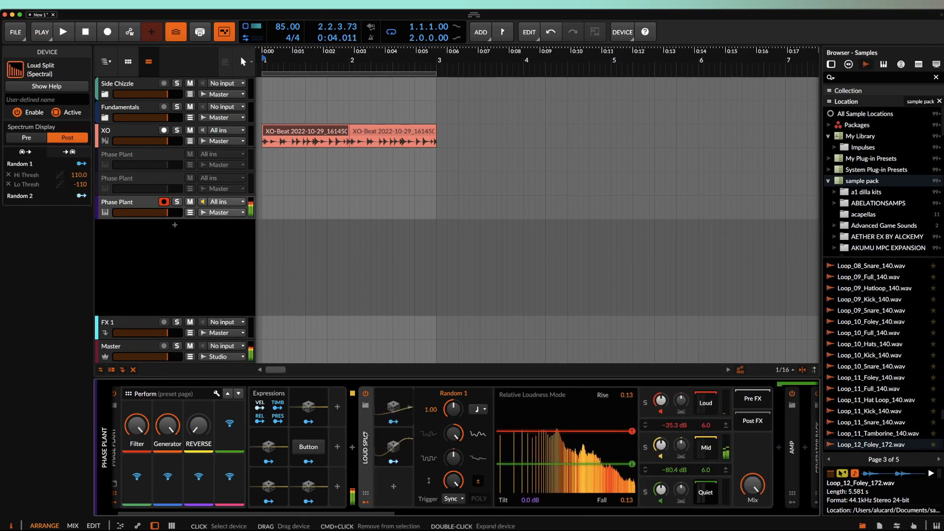
scroll(590, 467, "right", 2)
scroll(647, 490, "left", 1)
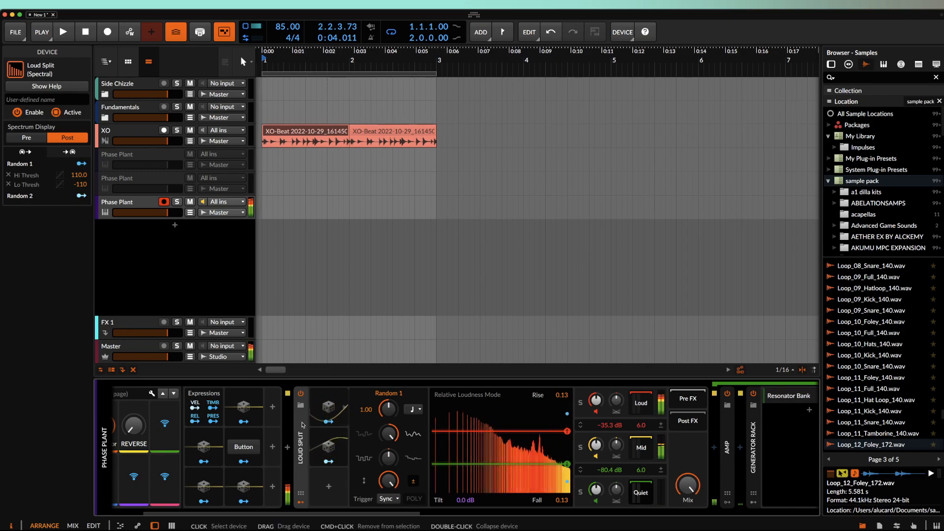
left_click(300, 502)
left_click(302, 503)
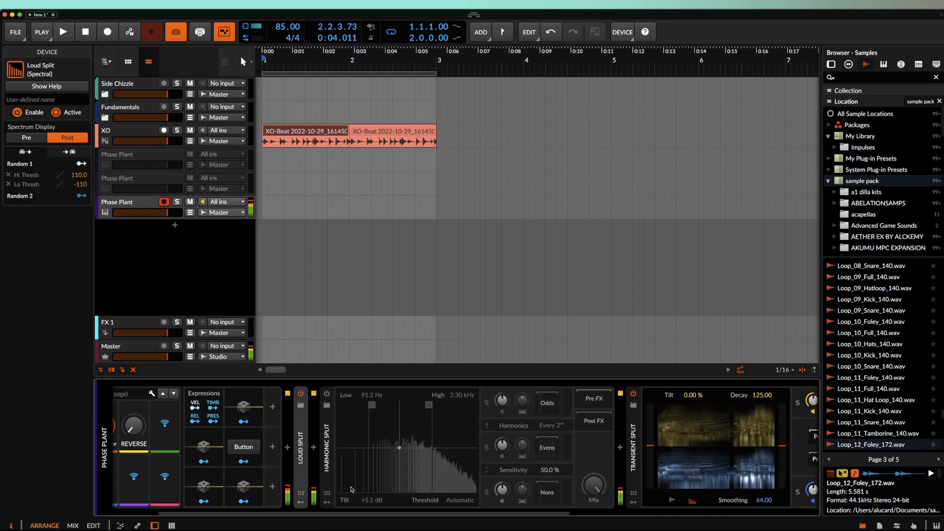
double_click(327, 456)
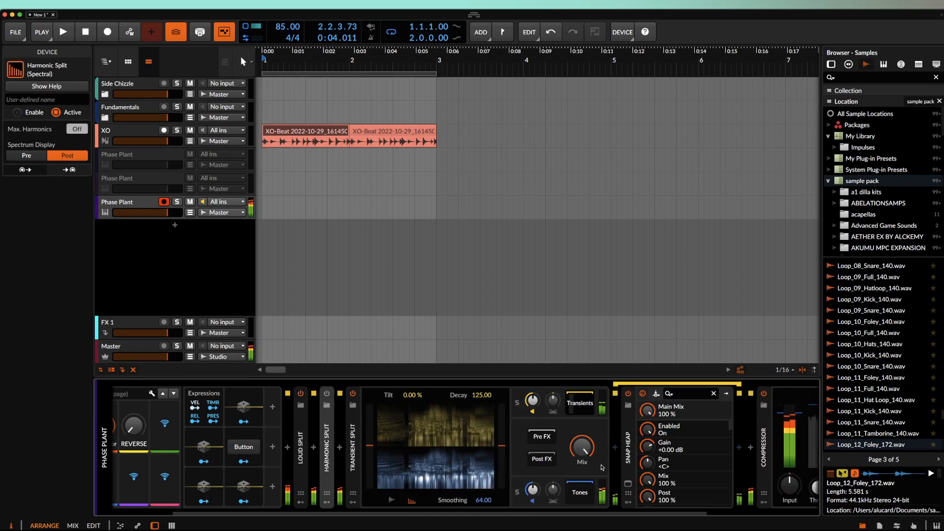
double_click(352, 430)
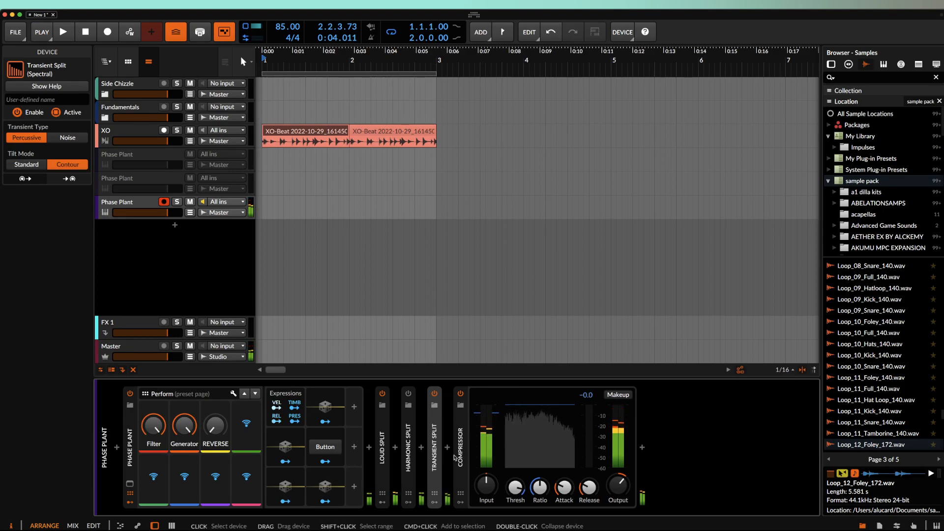
- Drop the Generator macro to minimum and power off Loud Split and Transient Split
left_click_drag(187, 430, 187, 482)
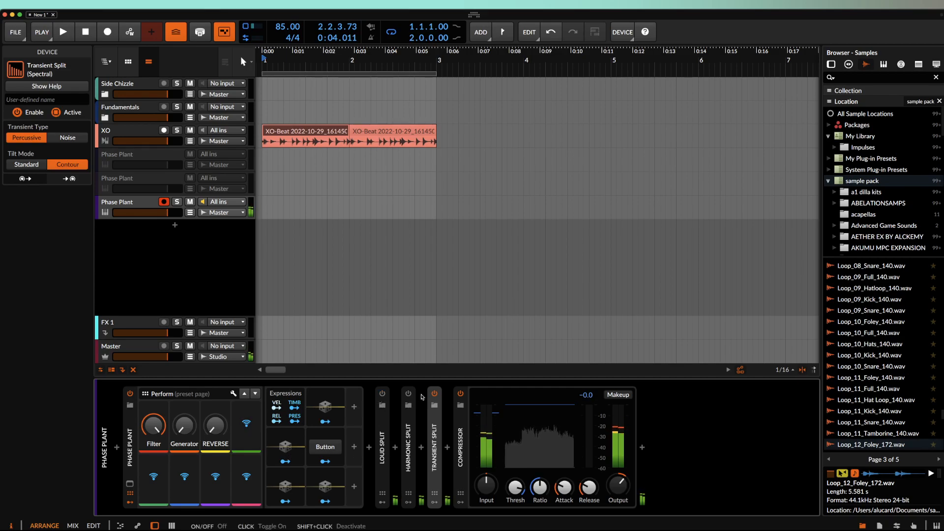
left_click(382, 394)
left_click(434, 394)
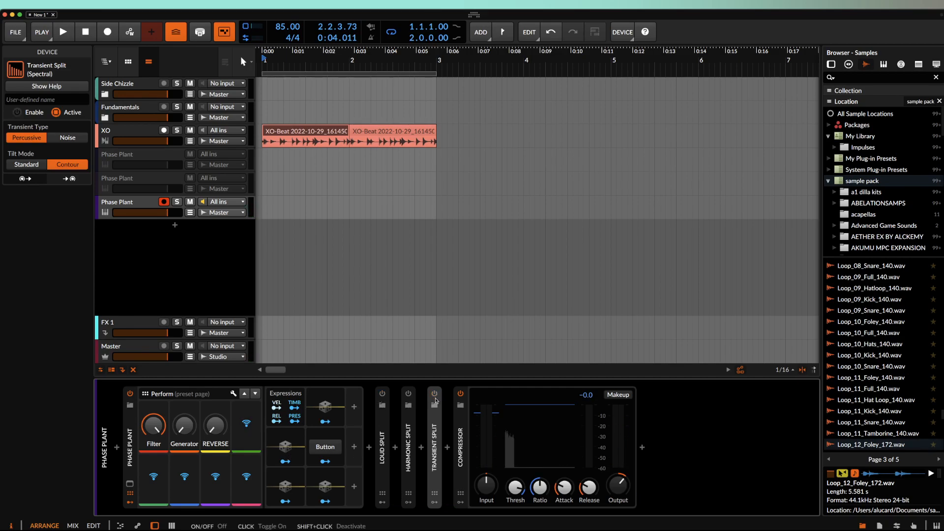